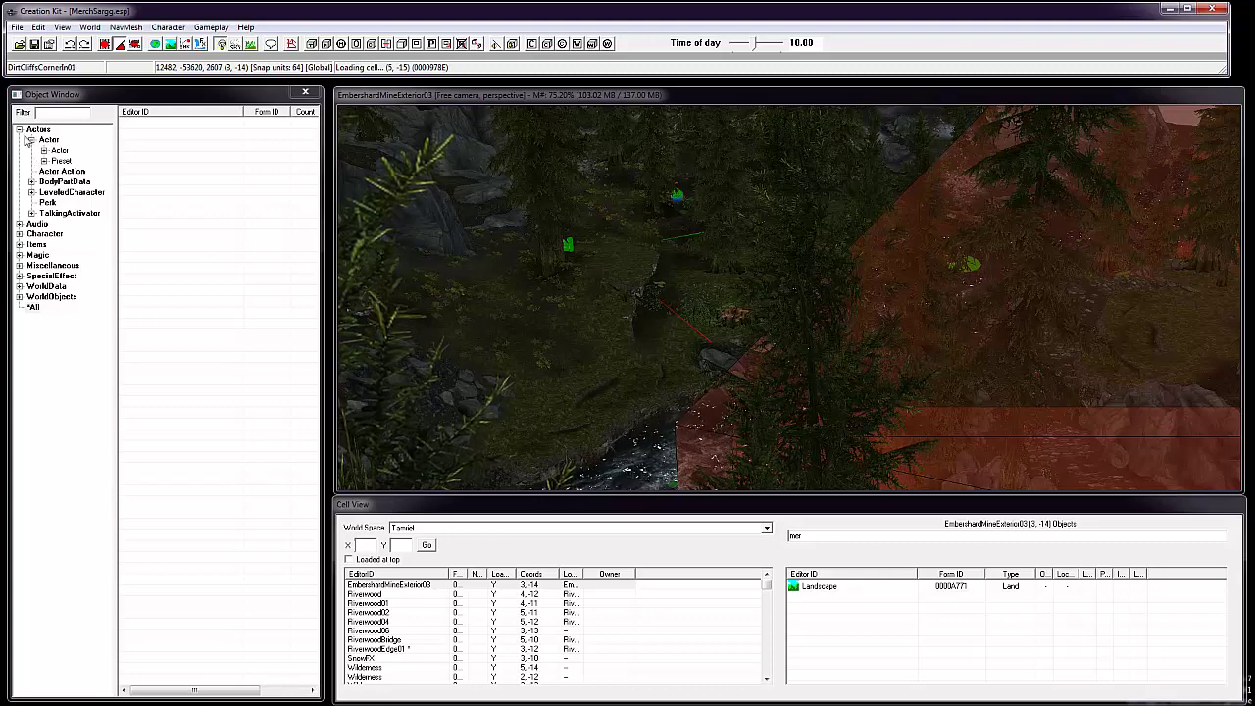
Collapse the Actors category and filter the object list by weMerch.
{"action": "left_click", "coordinate": [20, 130]}
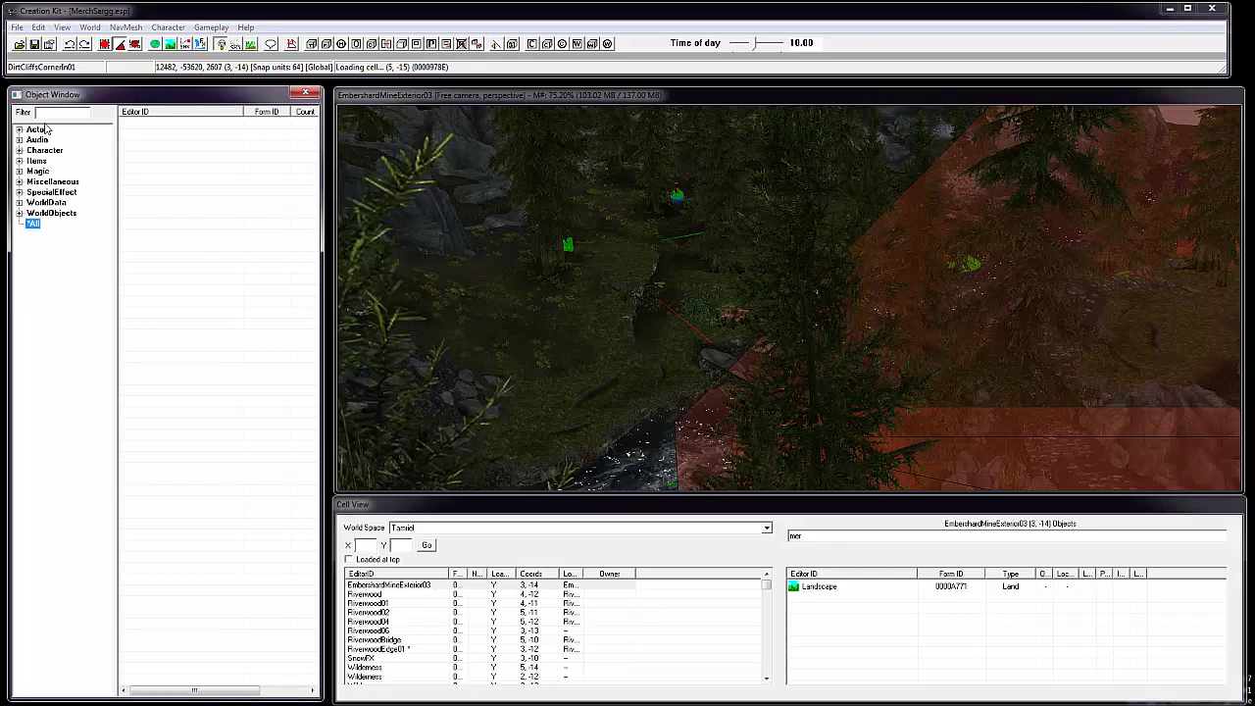
{"action": "left_click", "coordinate": [47, 114]}
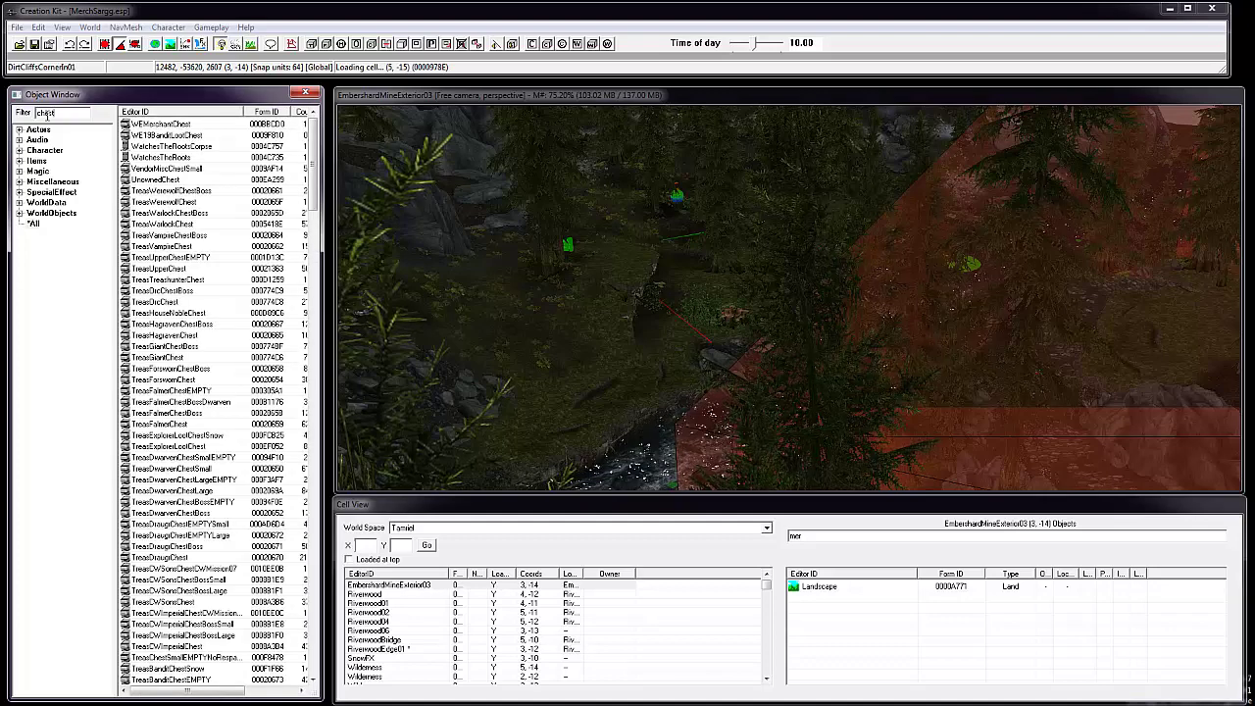
{"action": "key", "text": "BackSpace"}
{"action": "key", "text": "BackSpace"}
{"action": "key", "text": "BackSpace"}
{"action": "key", "text": "BackSpace"}
{"action": "key", "text": "BackSpace"}
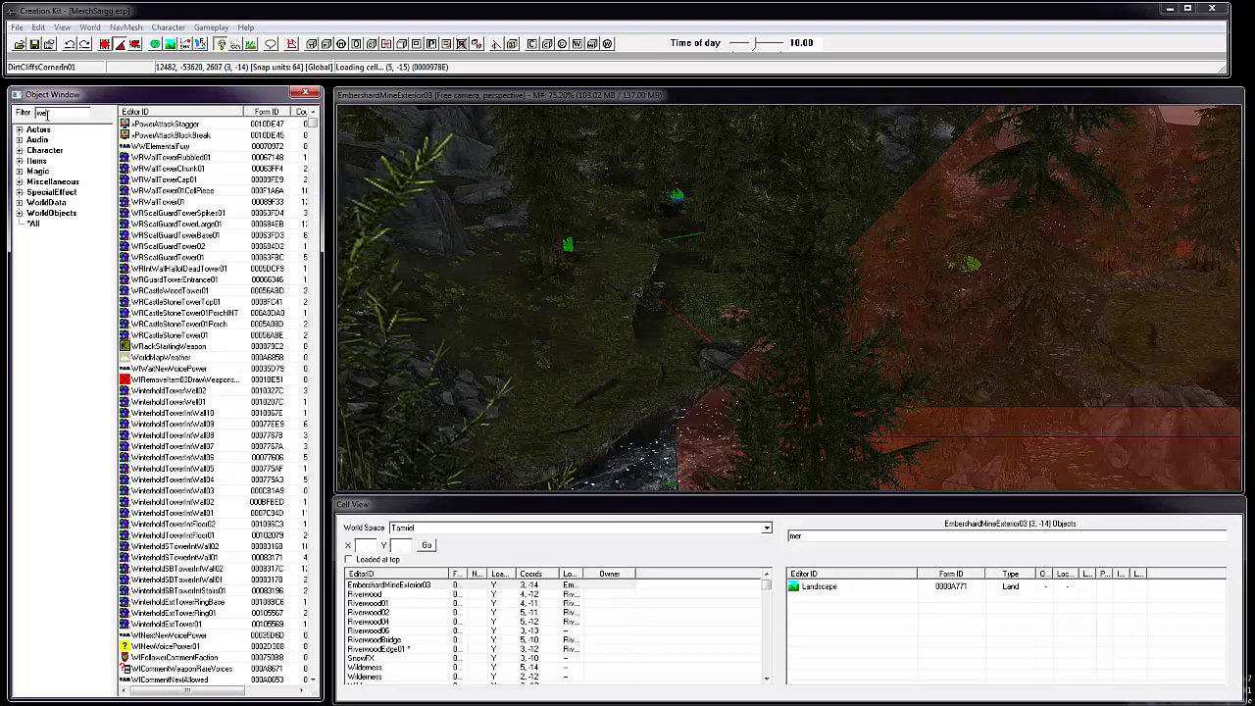
{"action": "type", "text": "Merch"}
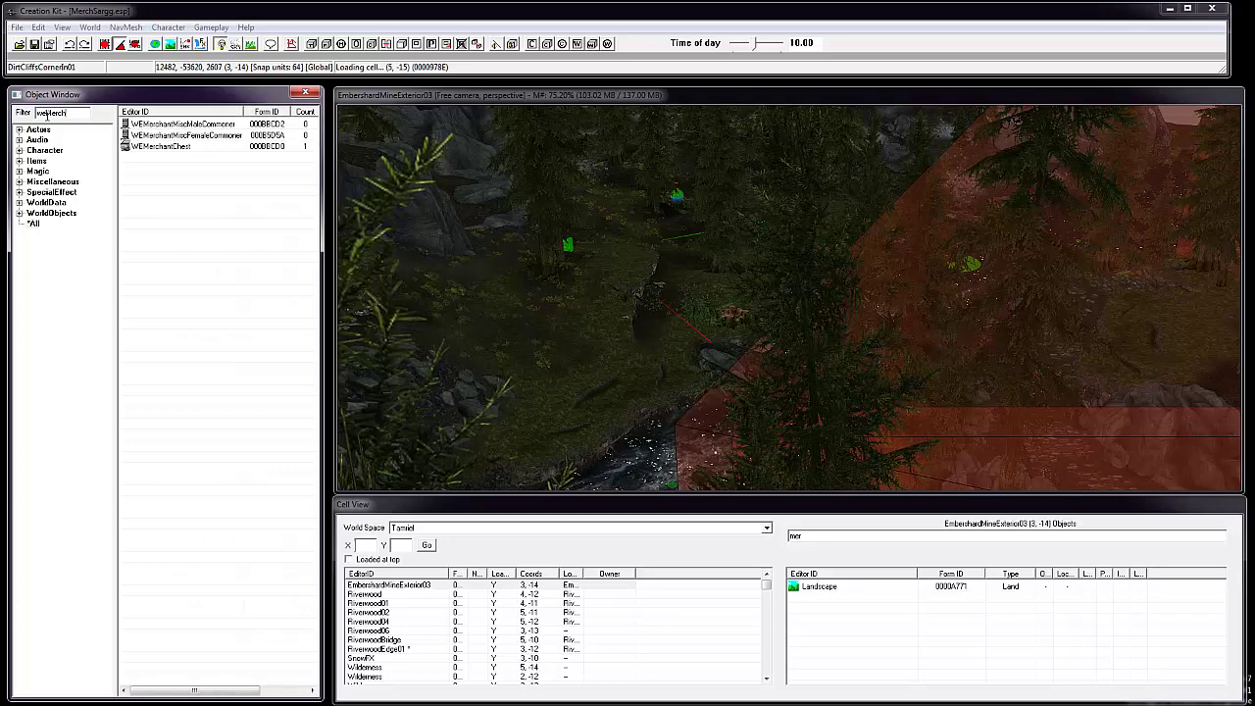
Duplicate the WEMerchantChest container.
{"action": "left_click", "coordinate": [174, 147]}
{"action": "right_click", "coordinate": [176, 152]}
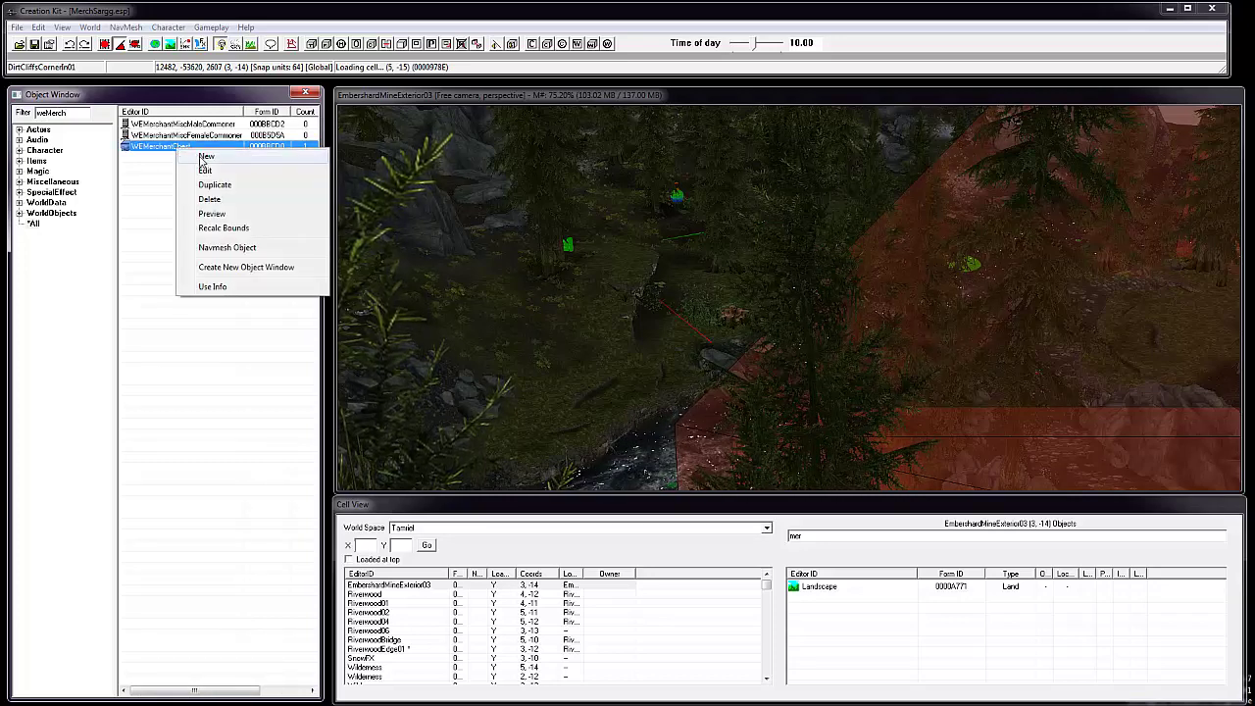
{"action": "left_click", "coordinate": [214, 185]}
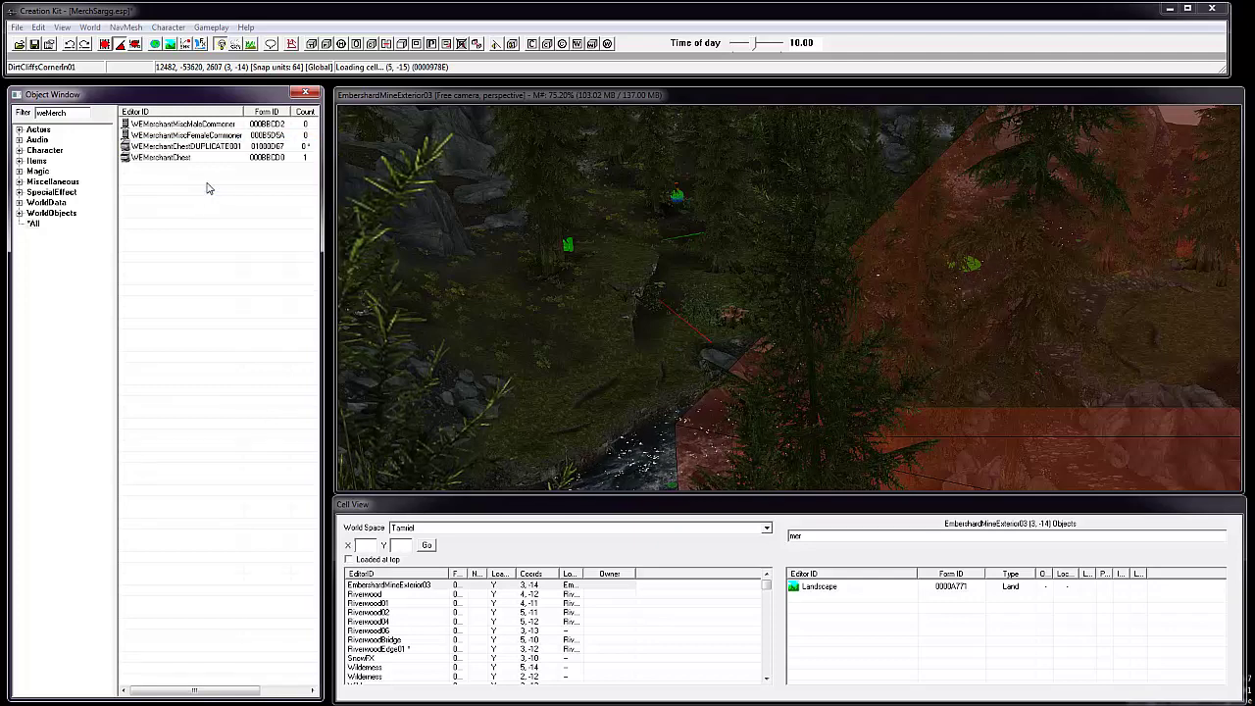
Edit the duplicated merchant chest, setting its ID to newMerchChest02 and its name to CalensChest.
{"action": "left_click", "coordinate": [203, 147]}
{"action": "right_click", "coordinate": [201, 149]}
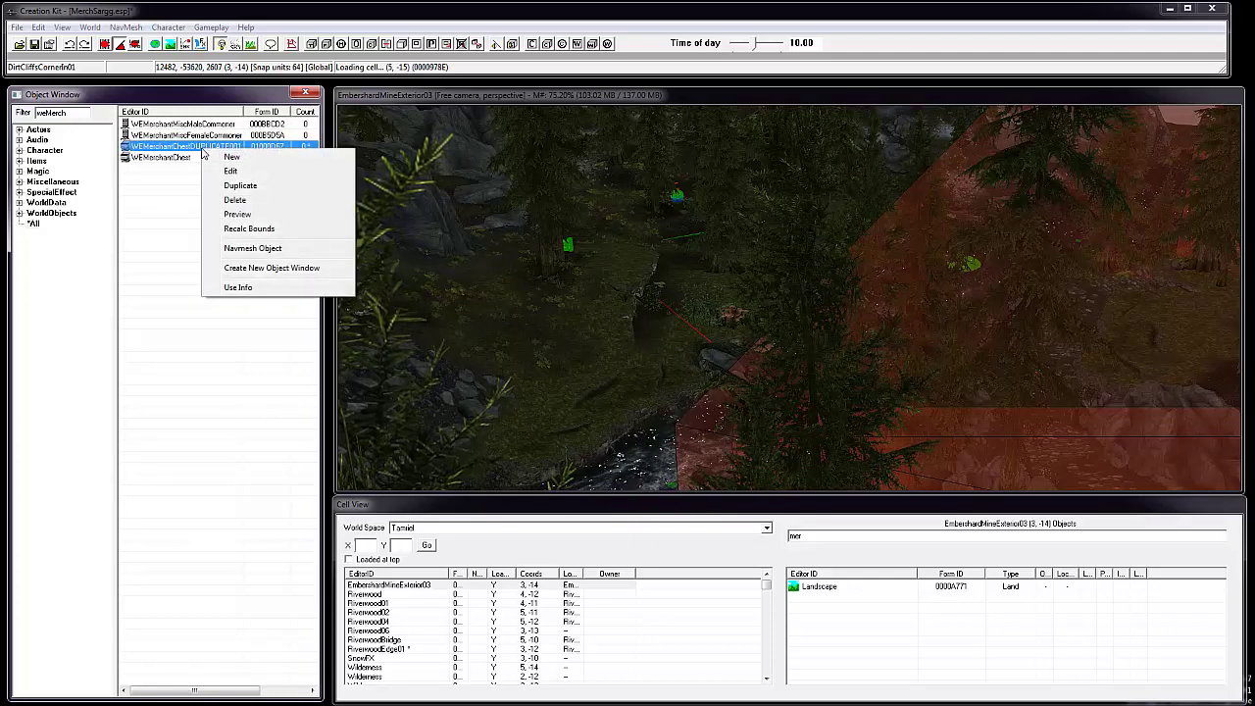
{"action": "left_click", "coordinate": [221, 172]}
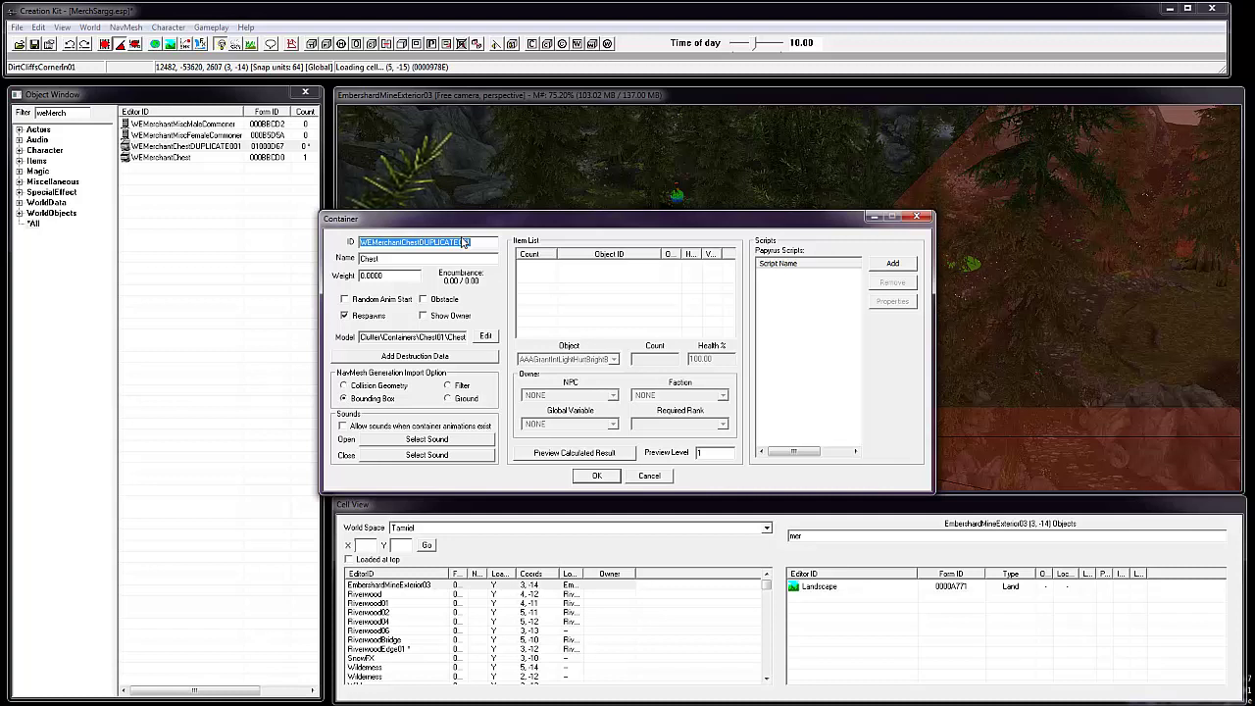
{"action": "type", "text": "newMer"}
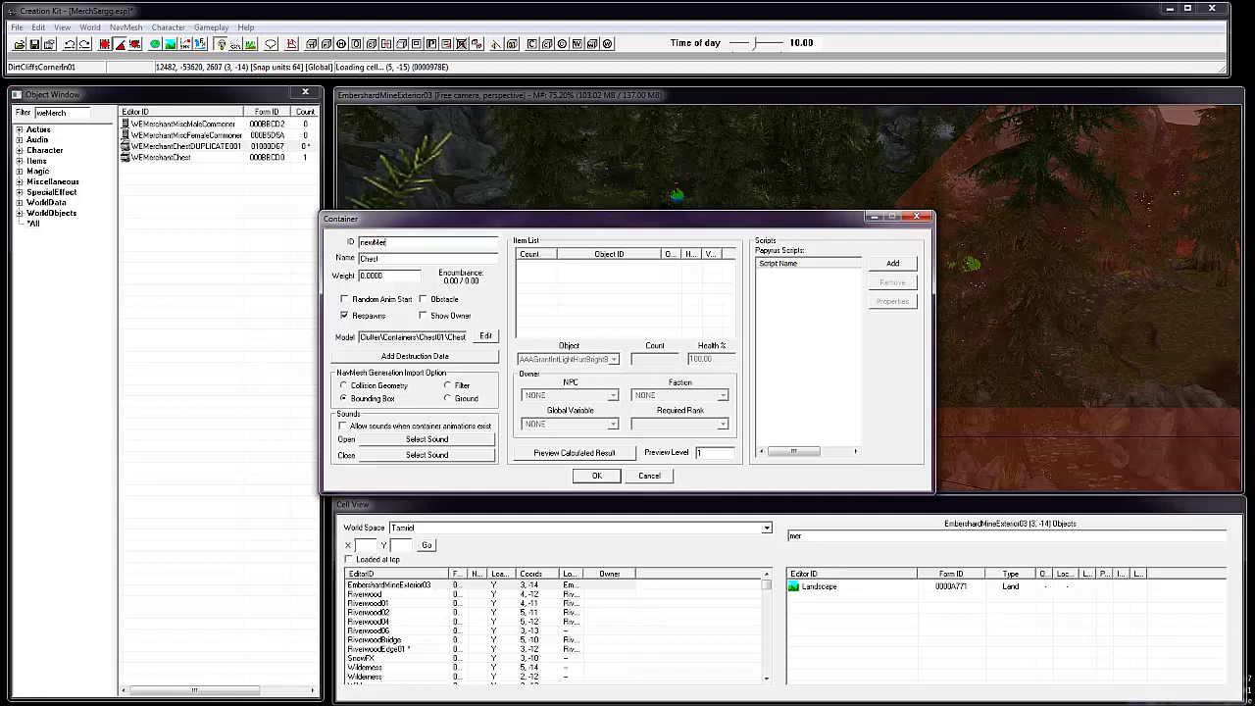
{"action": "type", "text": "chChest02"}
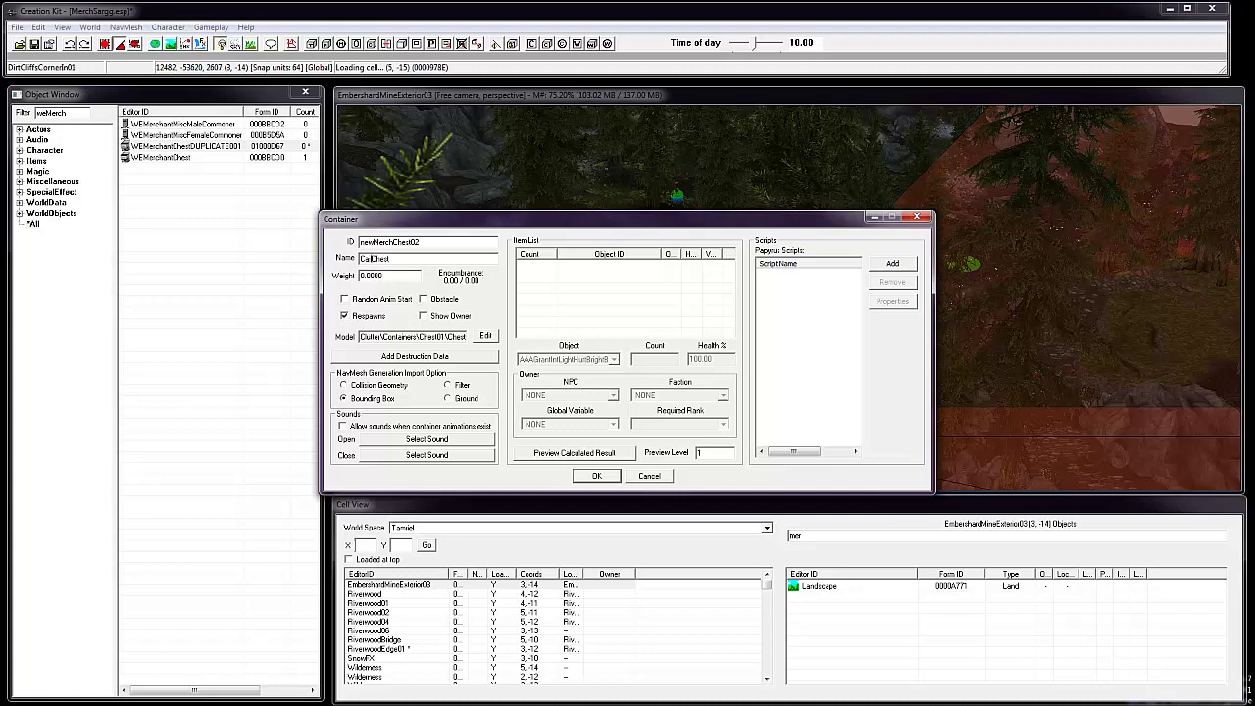
{"action": "type", "text": "enes"}
Add a new entry to the chest's item list and set its object to AkaviriKatana.
{"action": "right_click", "coordinate": [576, 277]}
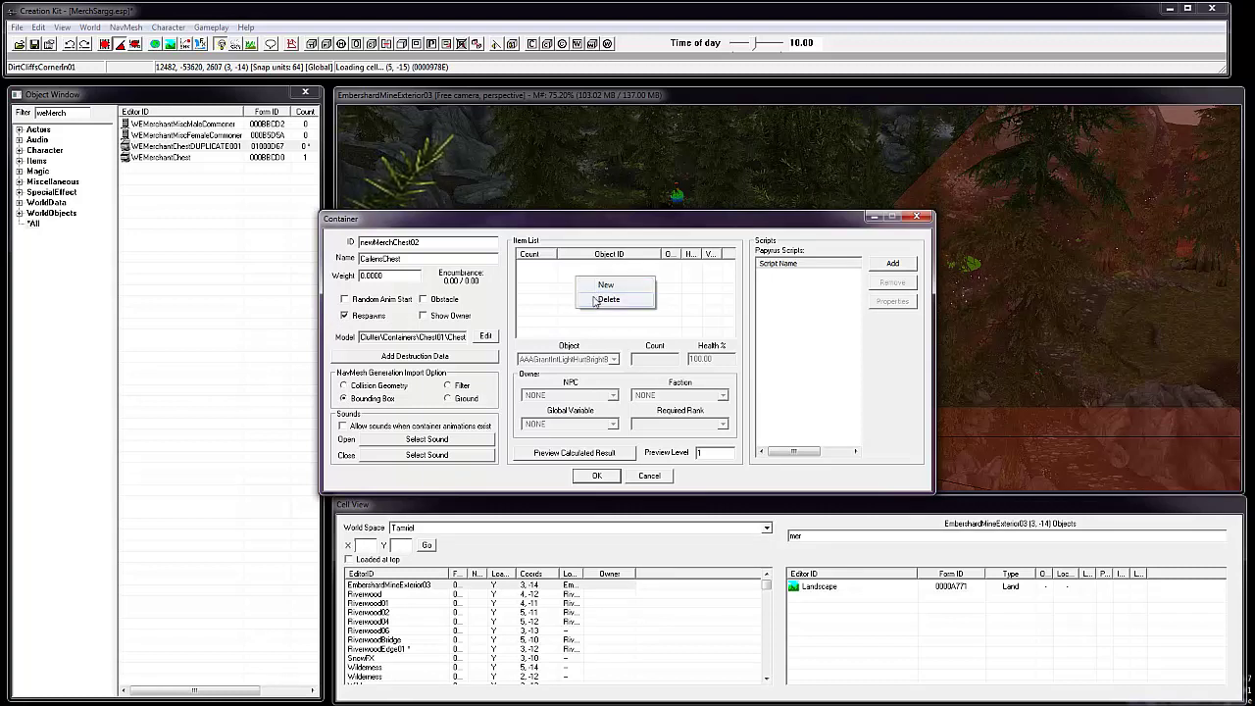
{"action": "left_click", "coordinate": [600, 284]}
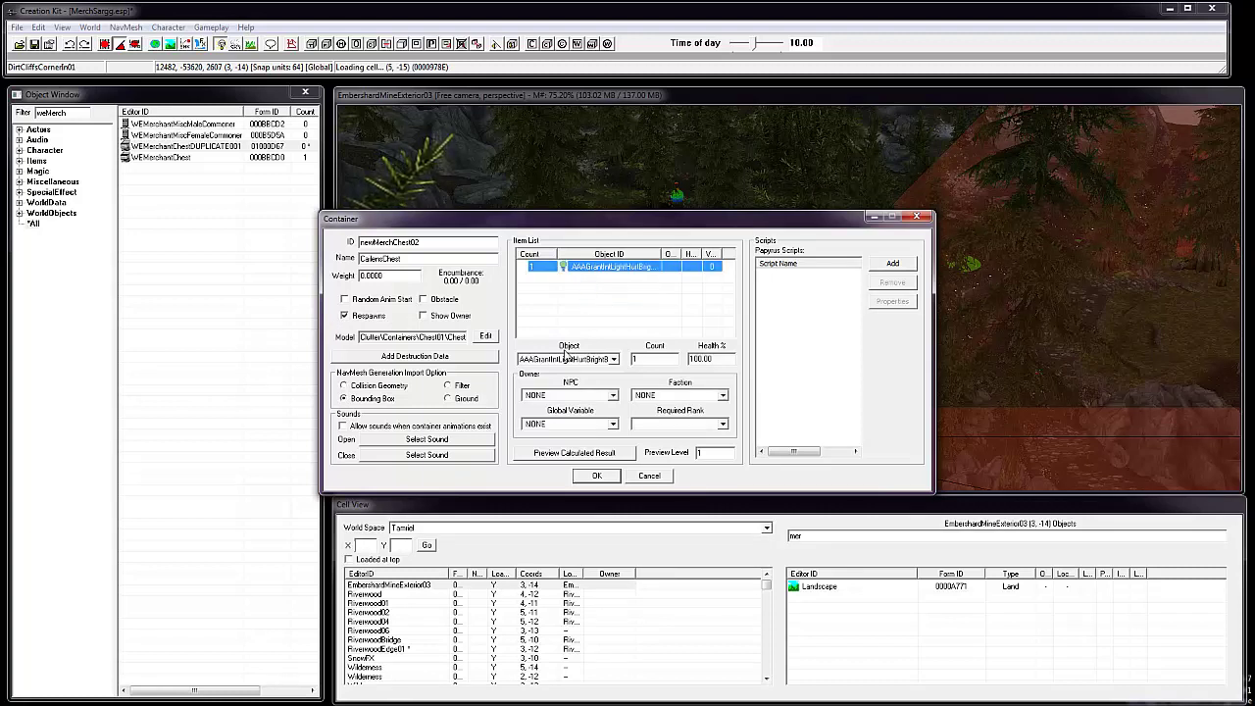
{"action": "left_click", "coordinate": [613, 359]}
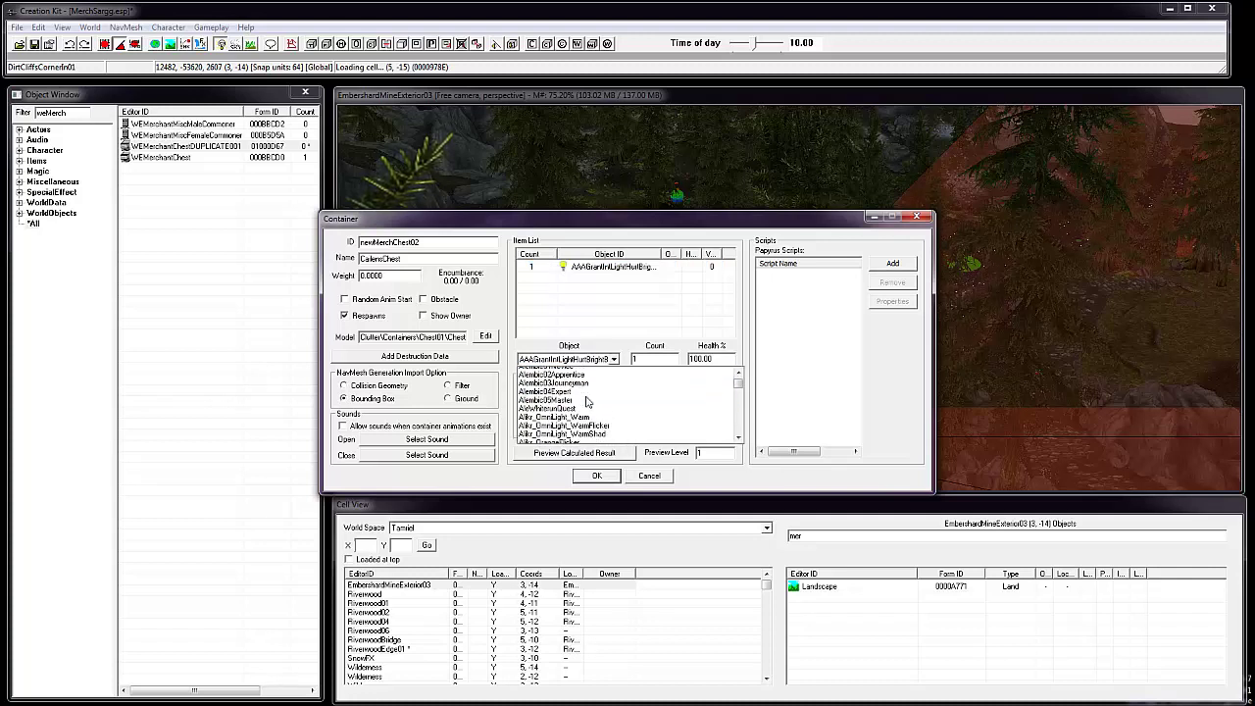
{"action": "left_click", "coordinate": [584, 388]}
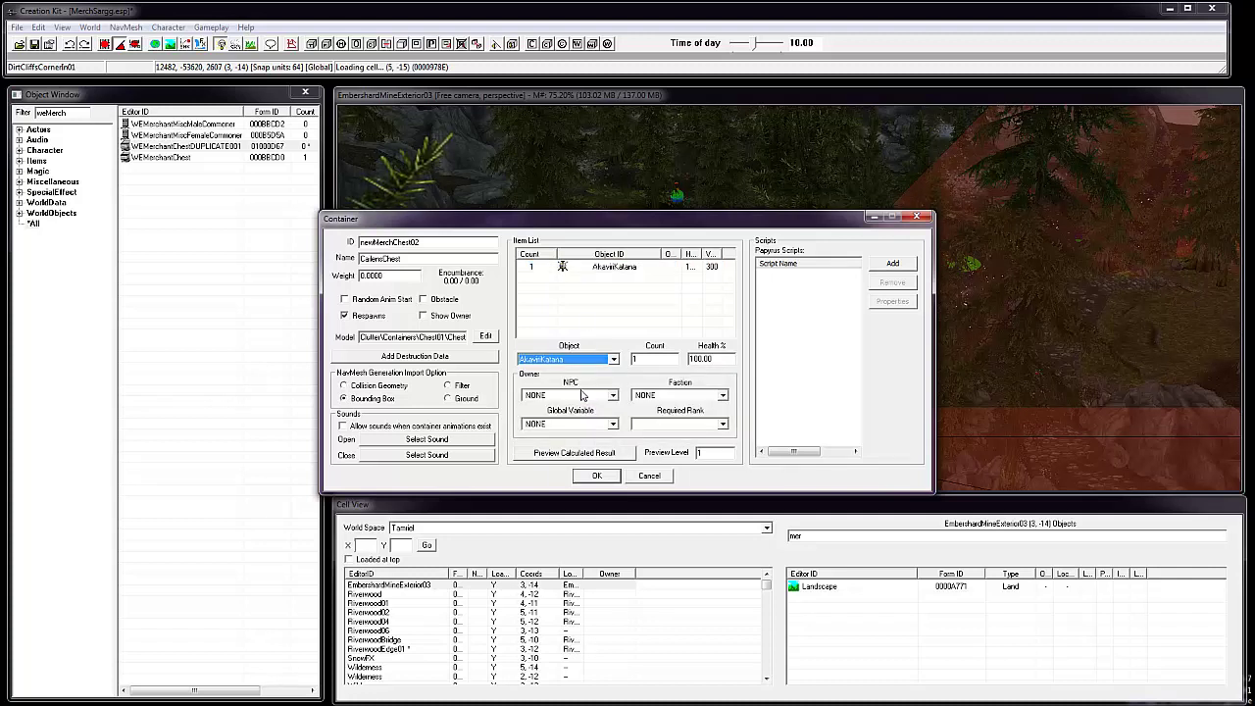
Add a second entry to the chest's item list and set its object to LItemArmorBootsLightBest.
{"action": "right_click", "coordinate": [600, 282]}
{"action": "left_click", "coordinate": [606, 285]}
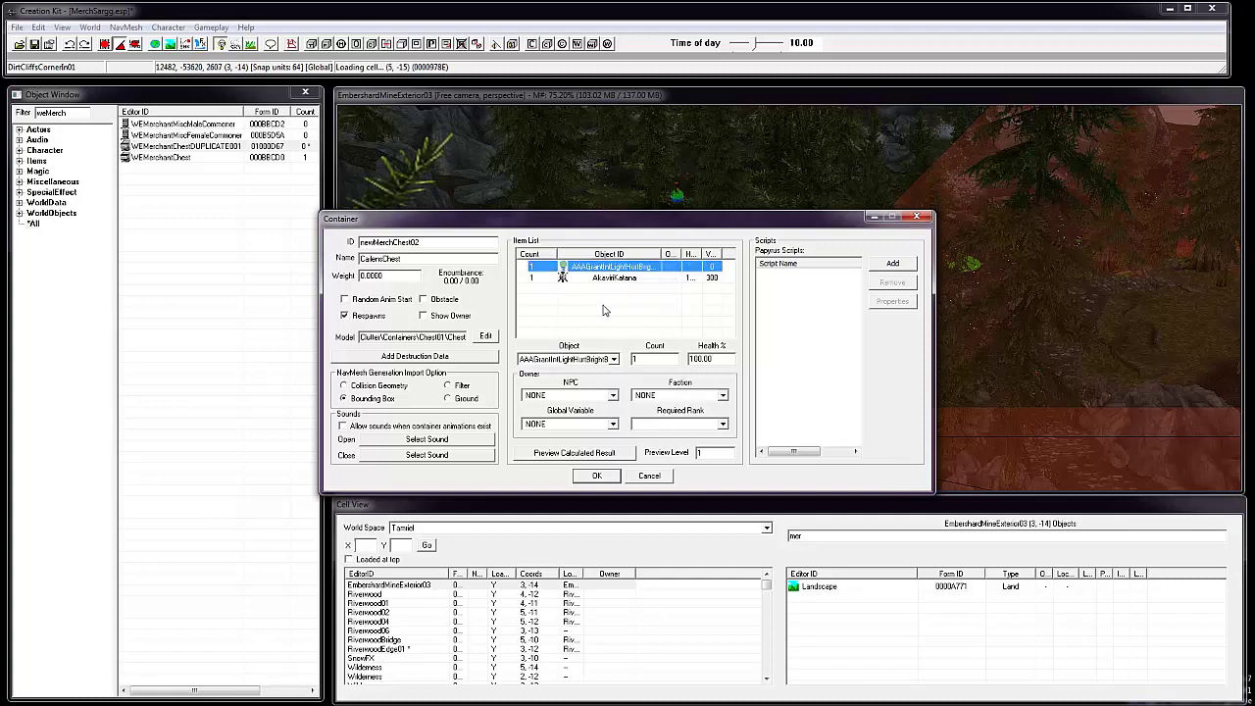
{"action": "left_click", "coordinate": [614, 359]}
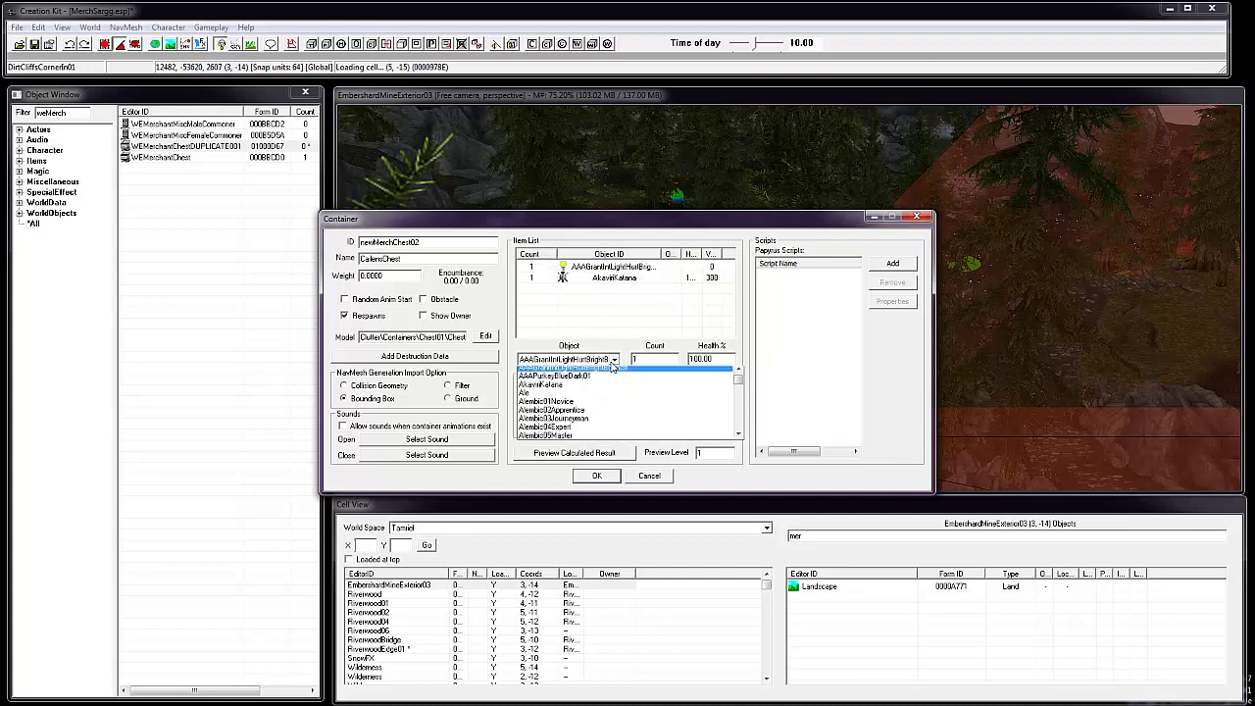
{"action": "key", "text": "l"}
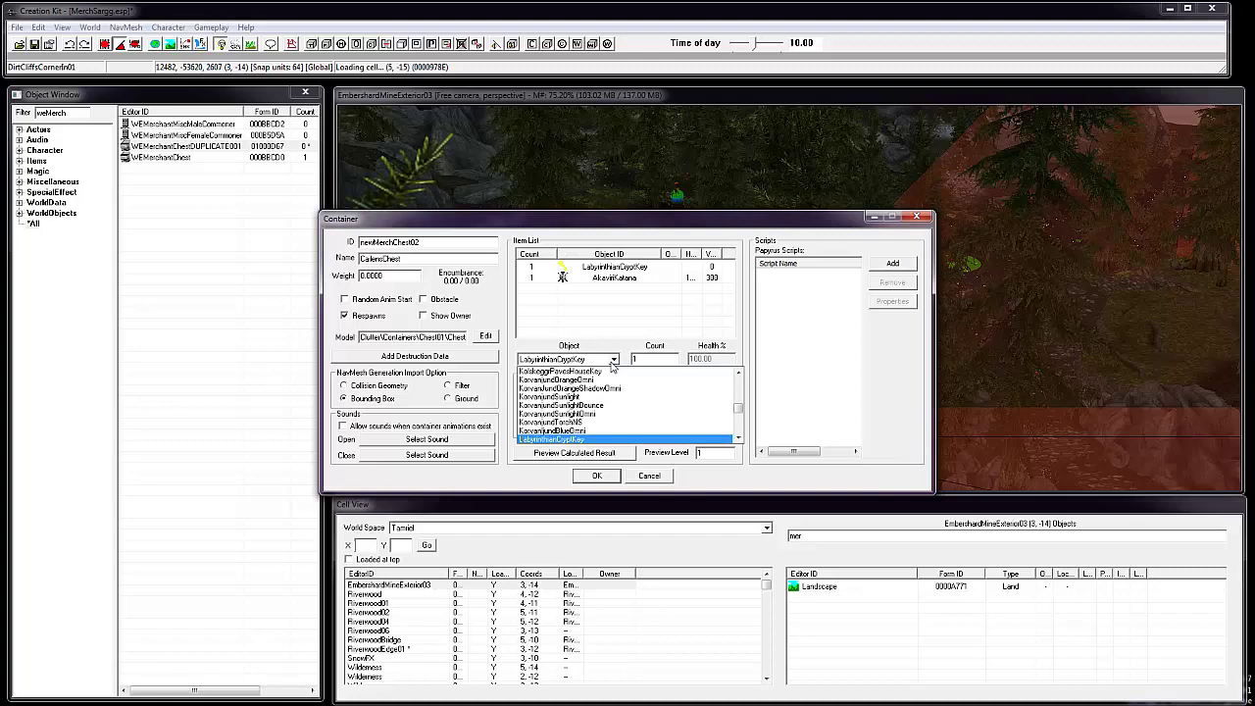
{"action": "key", "text": "l"}
{"action": "scroll", "coordinate": [619, 433], "scroll_direction": "down", "scroll_amount": 10}
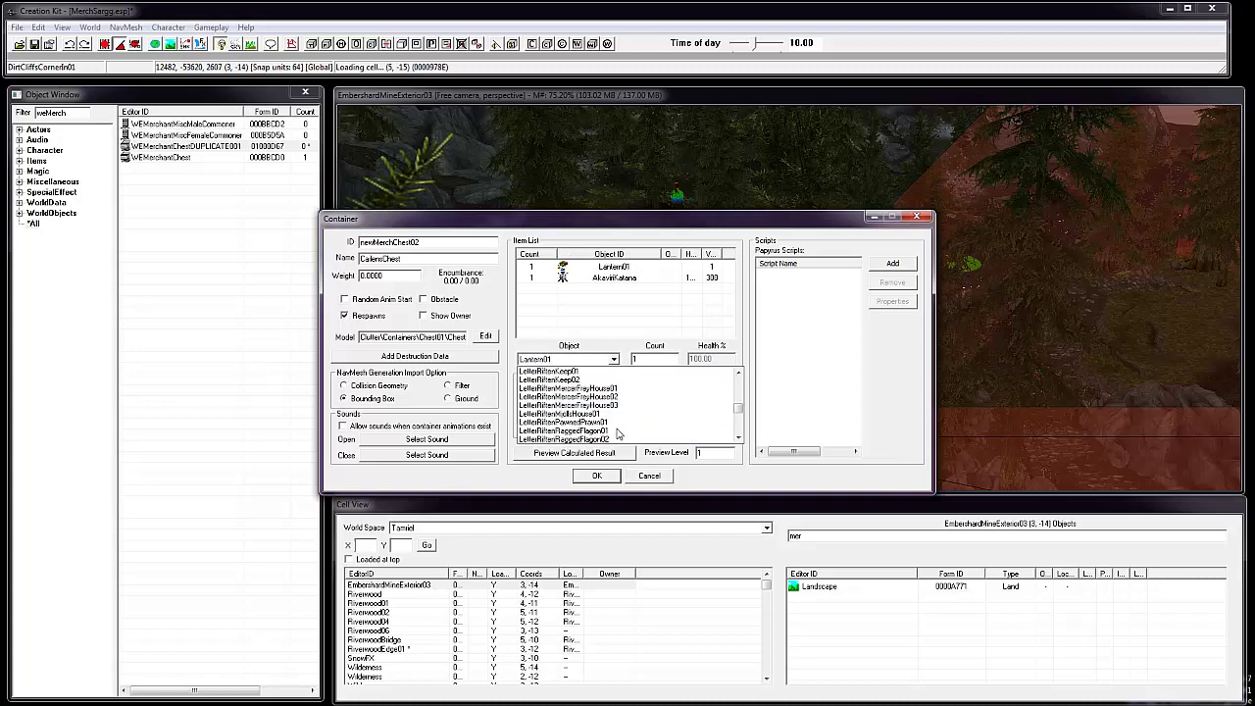
{"action": "scroll", "coordinate": [614, 434], "scroll_direction": "down", "scroll_amount": 15}
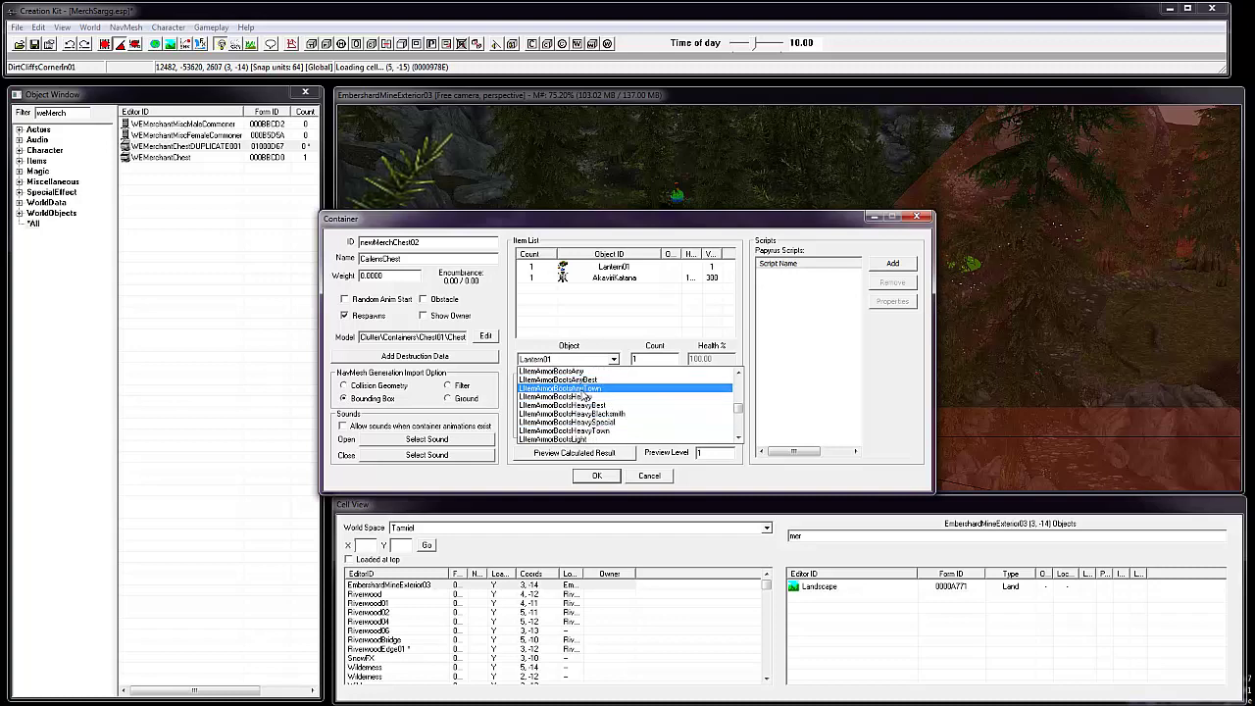
{"action": "scroll", "coordinate": [585, 394], "scroll_direction": "up", "scroll_amount": 1}
{"action": "scroll", "coordinate": [584, 397], "scroll_direction": "down", "scroll_amount": 3}
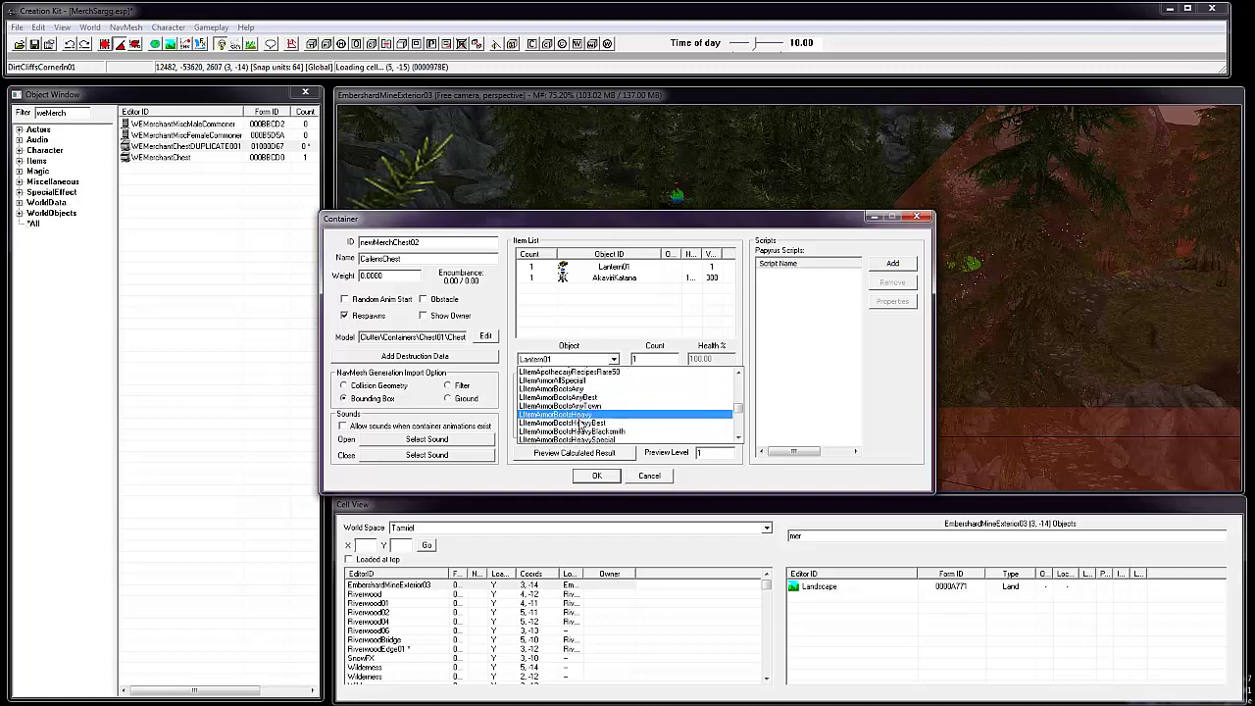
{"action": "scroll", "coordinate": [583, 424], "scroll_direction": "down", "scroll_amount": 2}
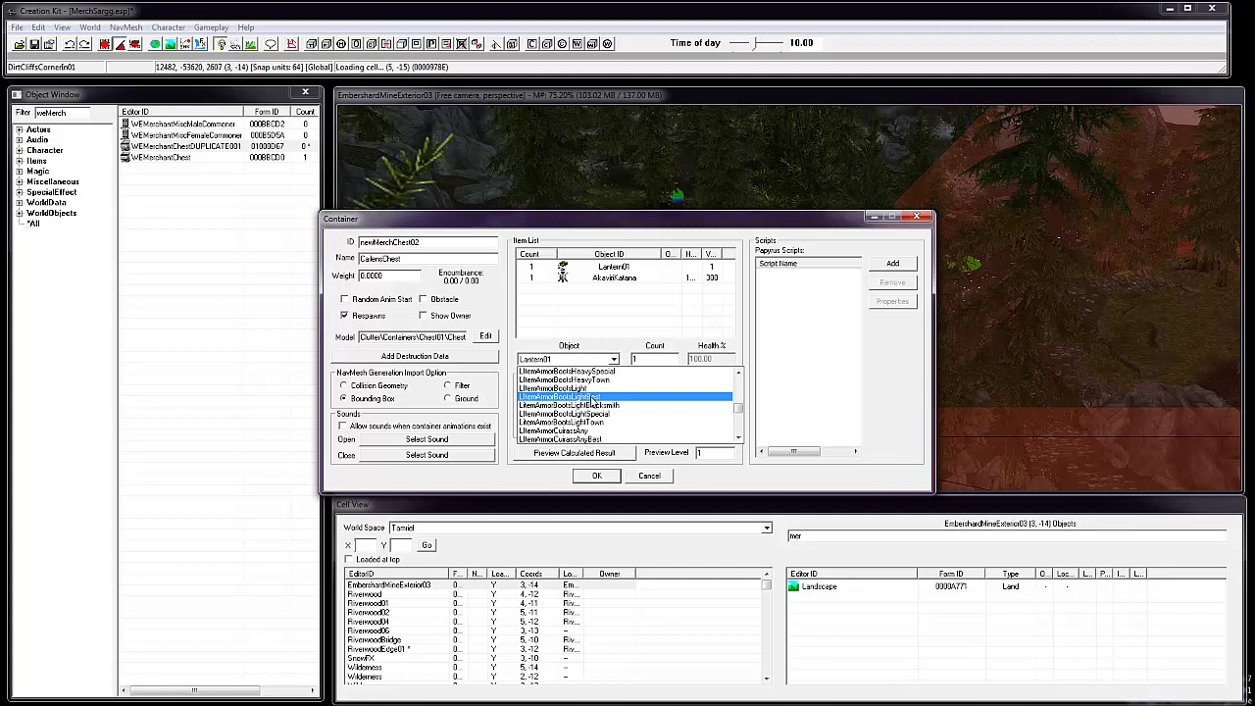
{"action": "left_click", "coordinate": [593, 397]}
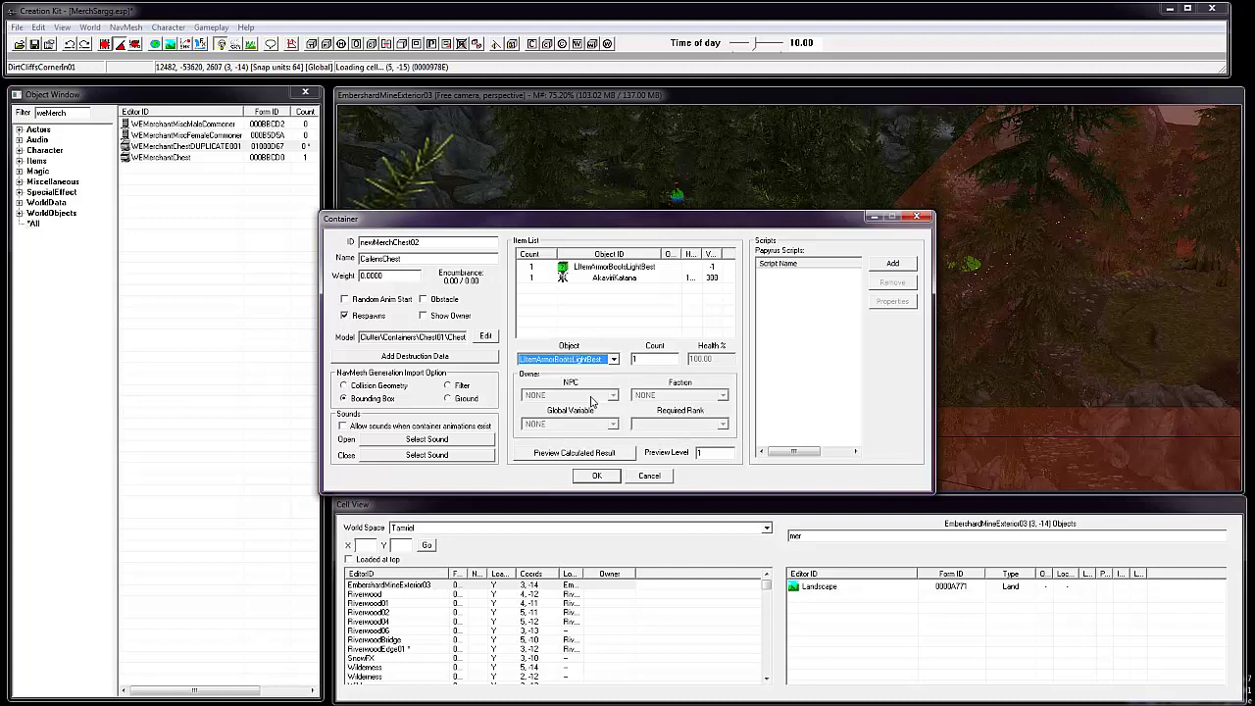
Change the light boots entry's object to the enchanted list LItemEnchArmorLightBoots.
{"action": "left_click", "coordinate": [613, 358]}
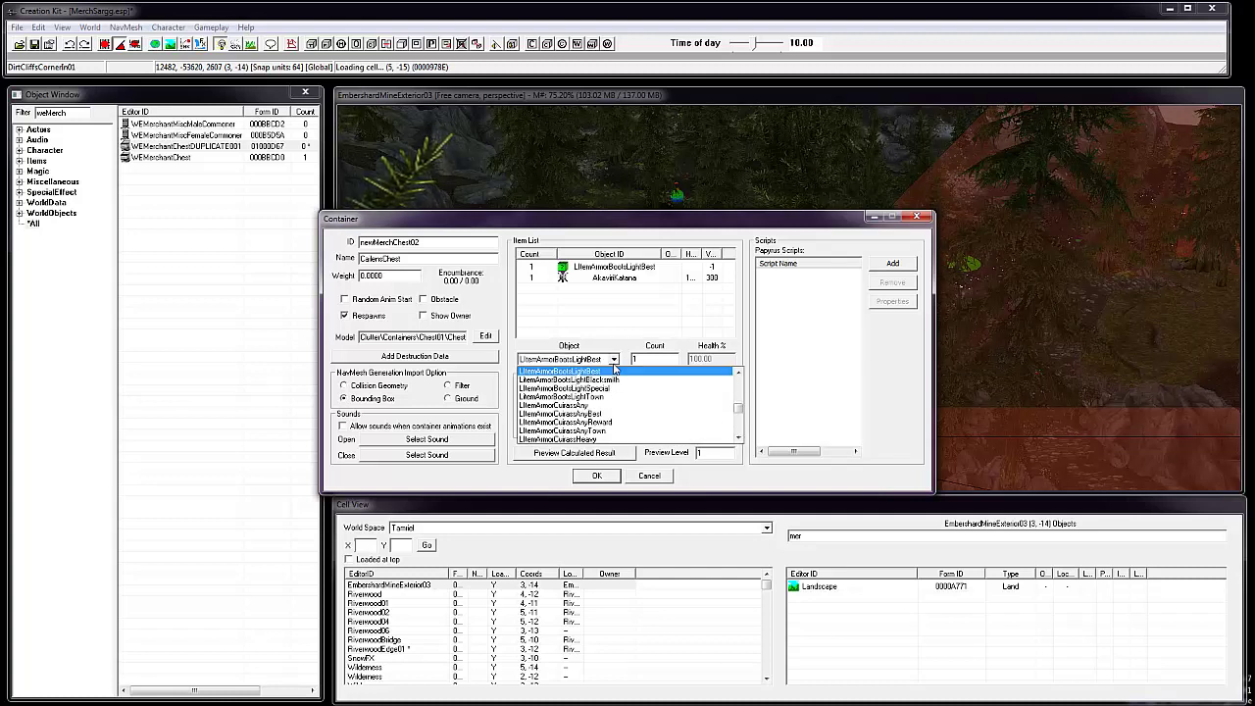
{"action": "scroll", "coordinate": [600, 404], "scroll_direction": "down", "scroll_amount": 10}
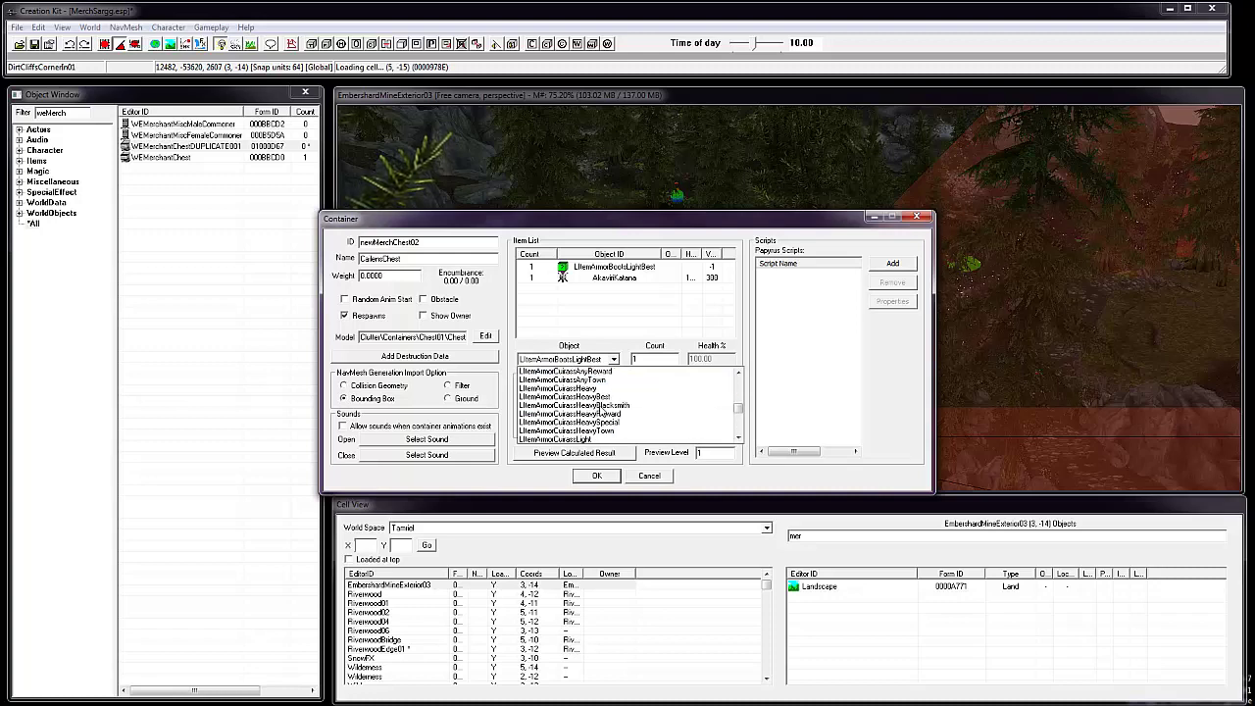
{"action": "scroll", "coordinate": [589, 420], "scroll_direction": "down", "scroll_amount": 15}
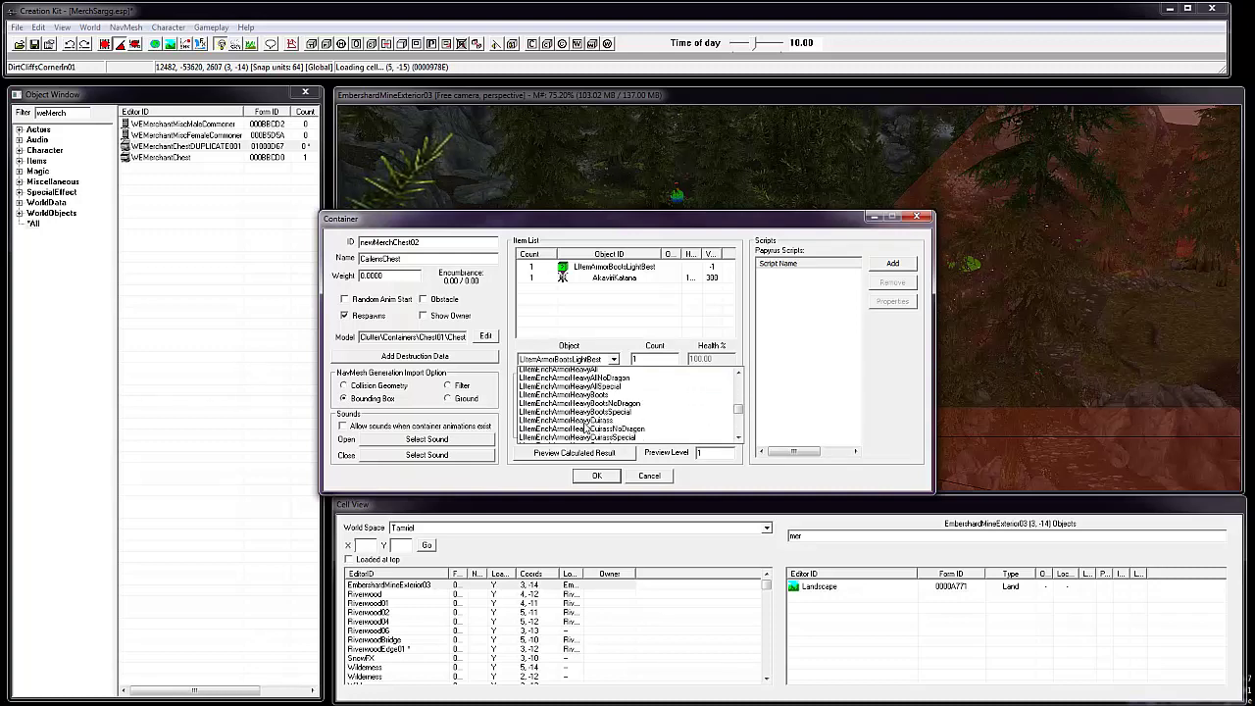
{"action": "scroll", "coordinate": [578, 397], "scroll_direction": "down", "scroll_amount": 5}
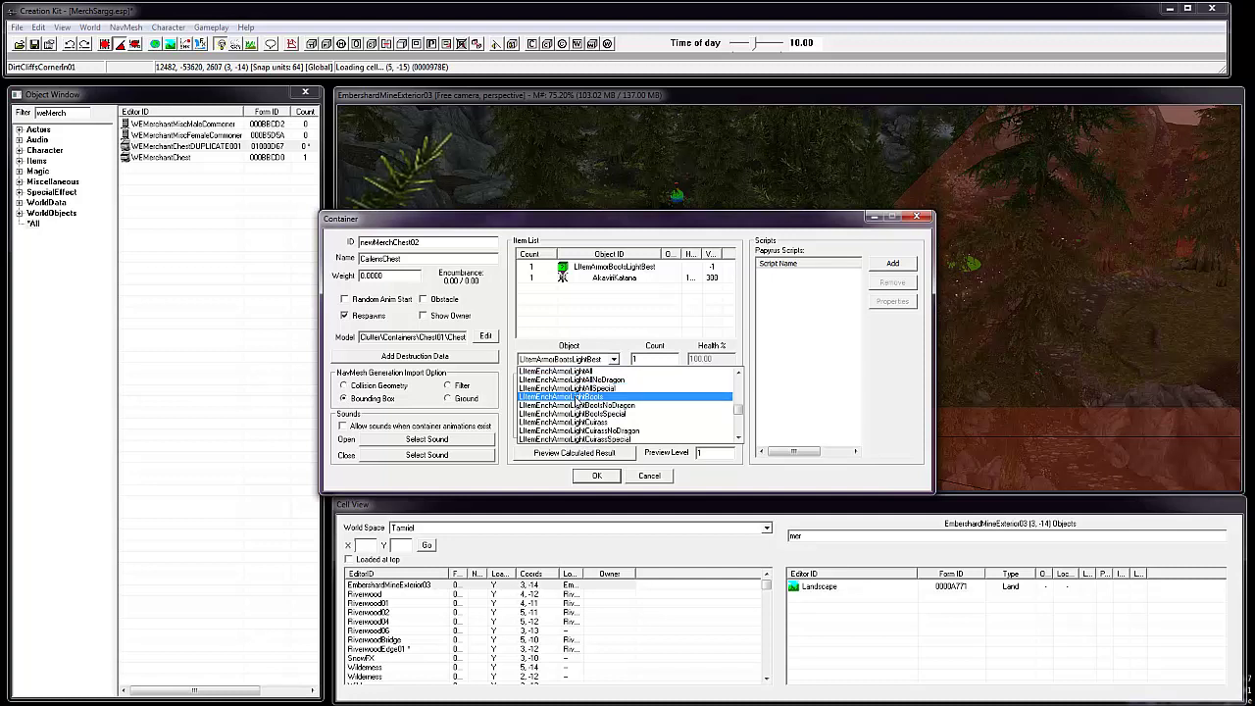
{"action": "left_click", "coordinate": [575, 396]}
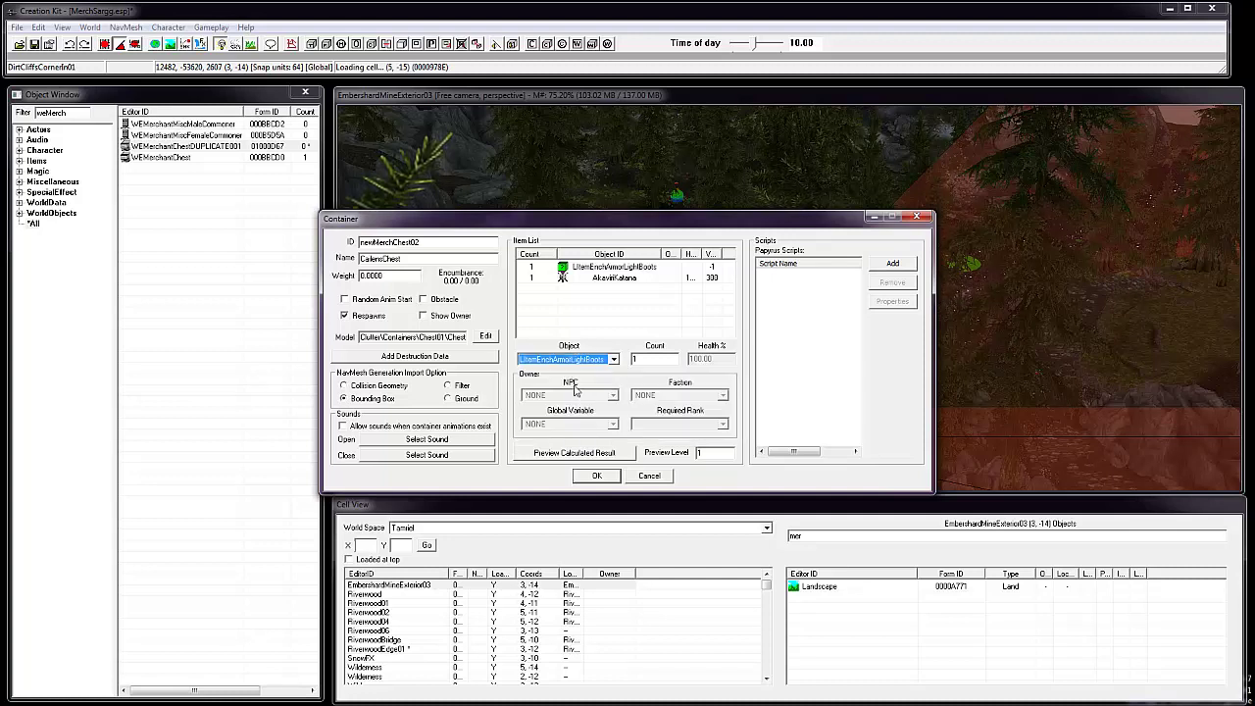
Add entries for LItemEnchArmorLightCuirass and LItemEnchArmorLightGauntlets to the chest's item list.
{"action": "right_click", "coordinate": [608, 269]}
{"action": "left_click", "coordinate": [615, 278]}
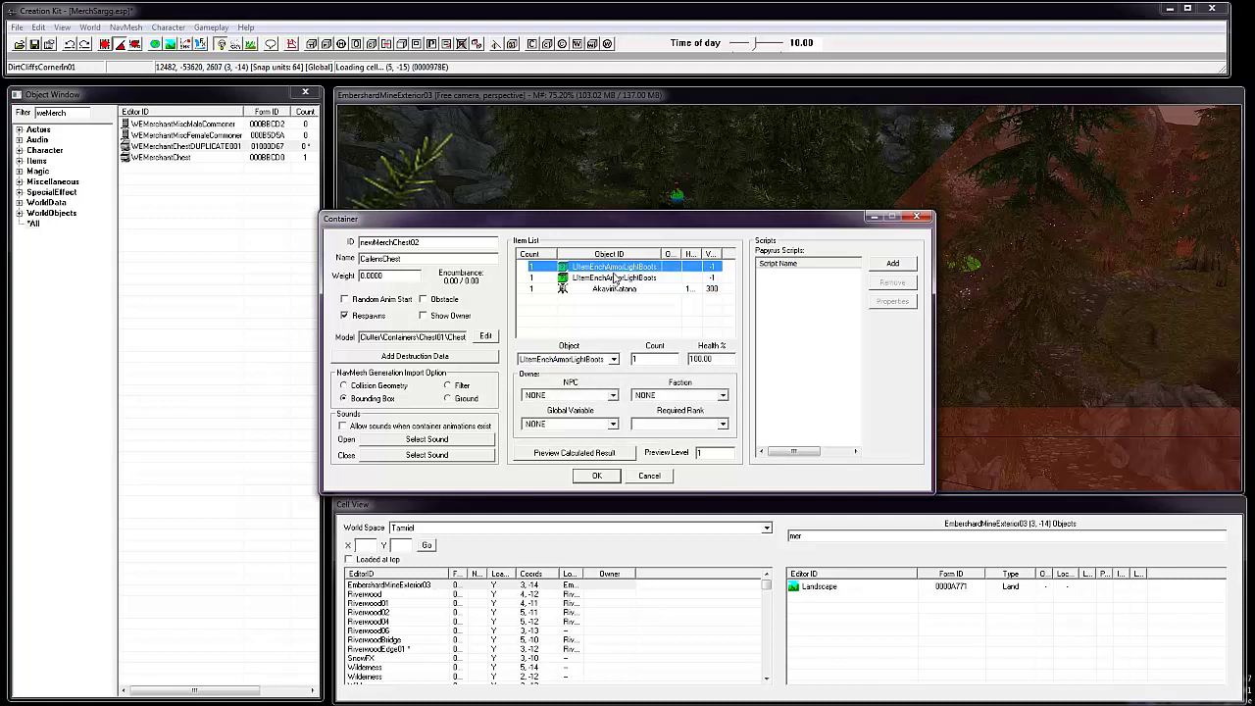
{"action": "left_click", "coordinate": [613, 360]}
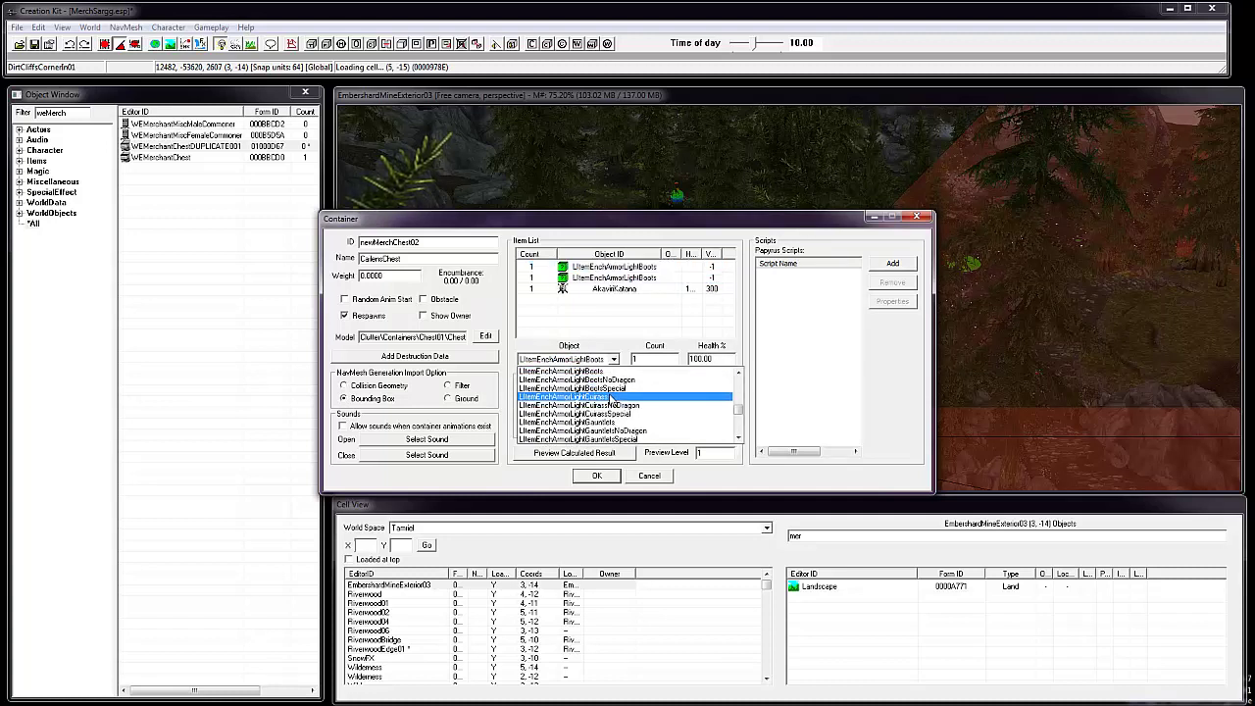
{"action": "left_click", "coordinate": [611, 397]}
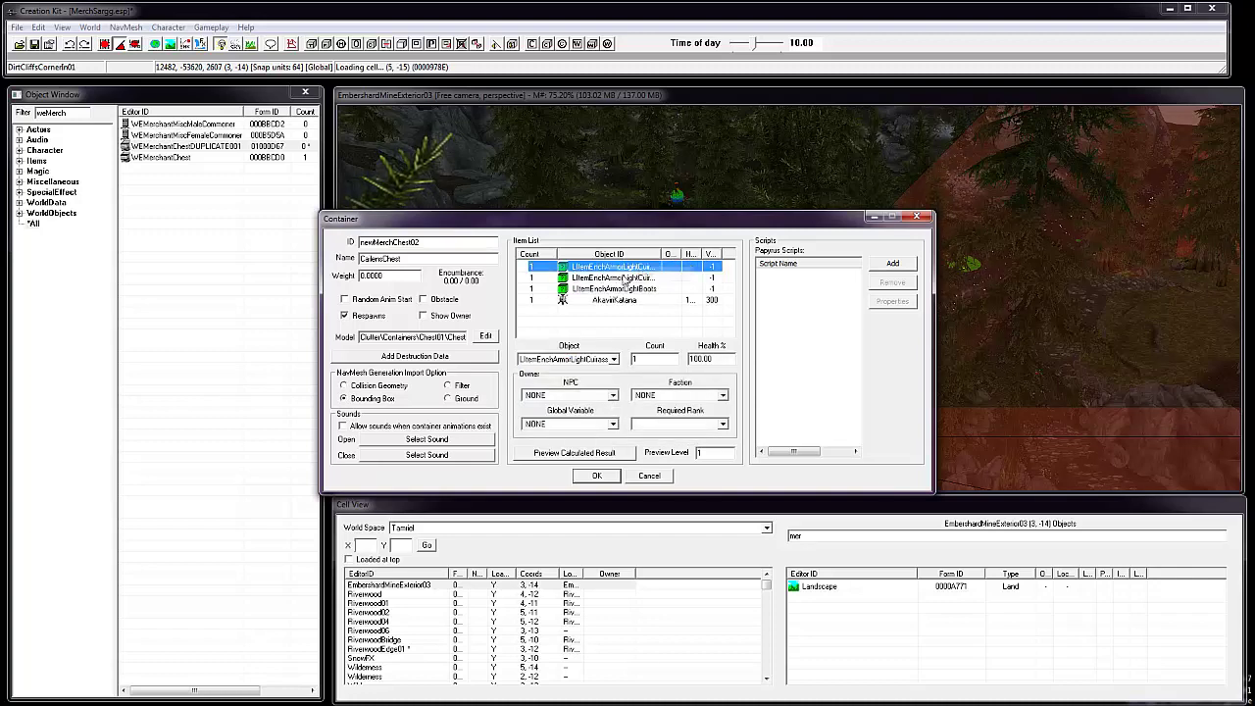
{"action": "left_click", "coordinate": [614, 360]}
{"action": "left_click", "coordinate": [617, 396]}
Add an entry for LItemEnchDaedricWeaponShock with a count of 13 to the chest's item list.
{"action": "right_click", "coordinate": [610, 265]}
{"action": "left_click", "coordinate": [622, 277]}
{"action": "left_click", "coordinate": [614, 360]}
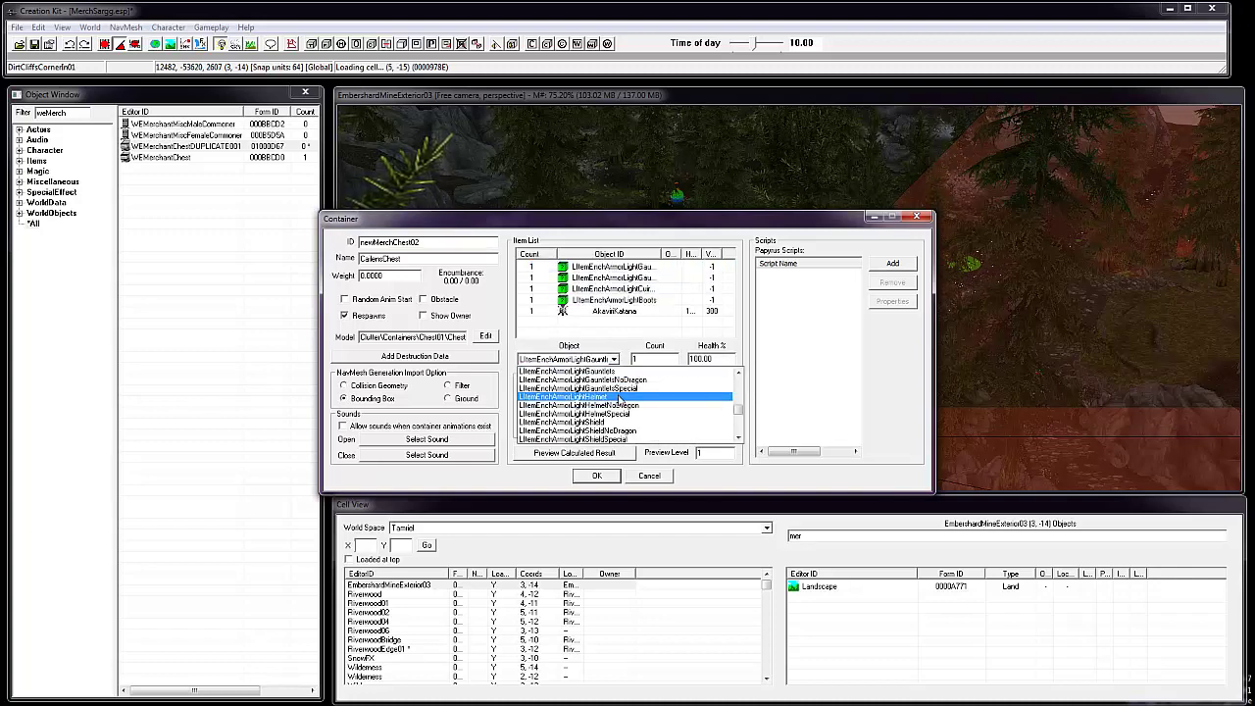
{"action": "scroll", "coordinate": [618, 396], "scroll_direction": "down", "scroll_amount": 6}
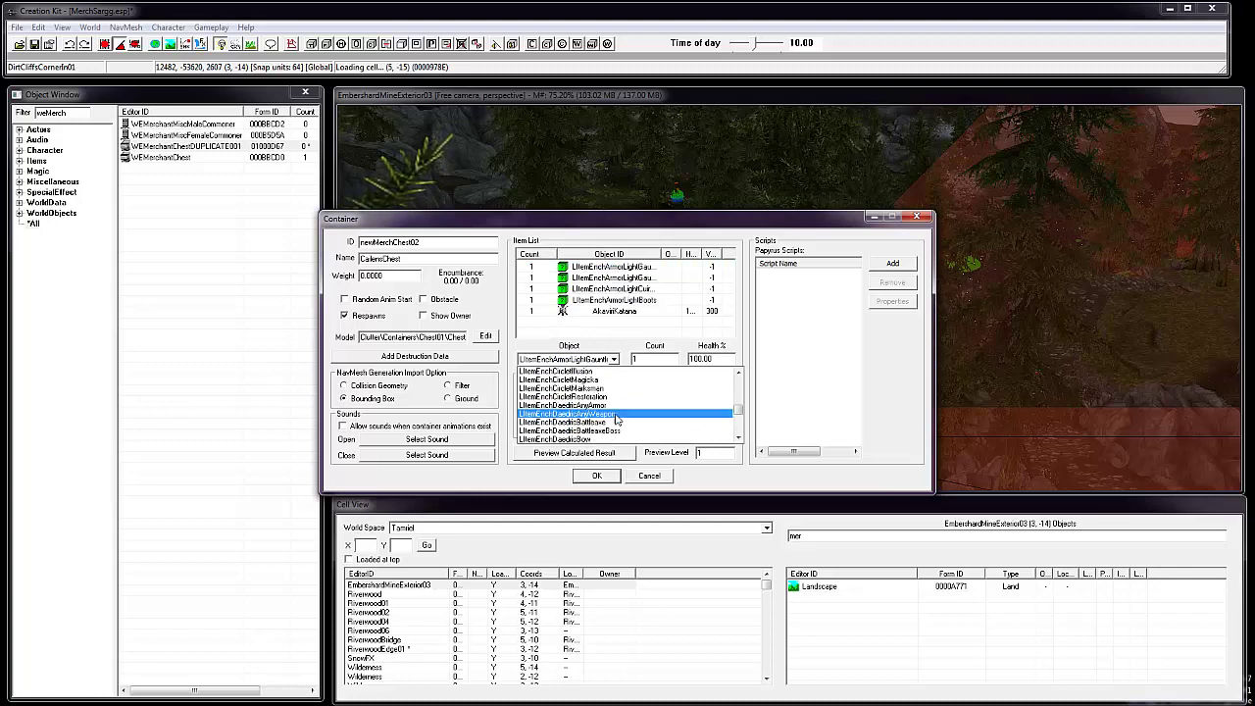
{"action": "scroll", "coordinate": [616, 419], "scroll_direction": "down", "scroll_amount": 8}
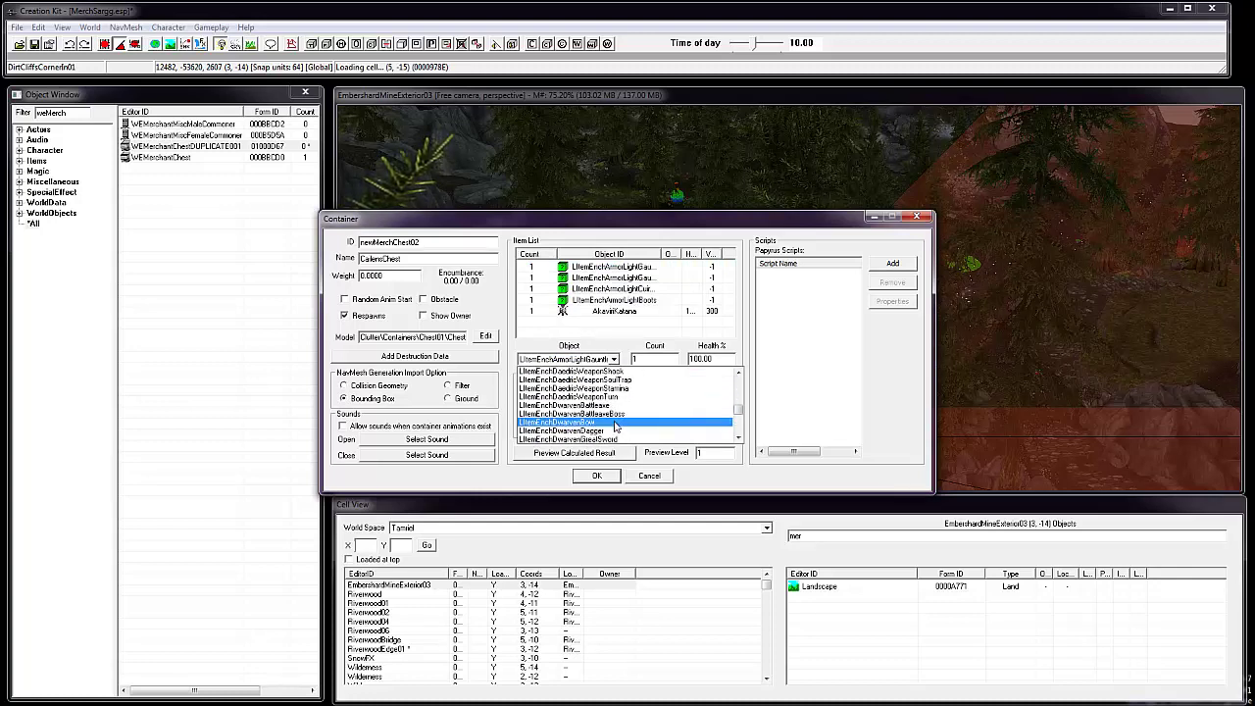
{"action": "scroll", "coordinate": [615, 426], "scroll_direction": "down", "scroll_amount": 6}
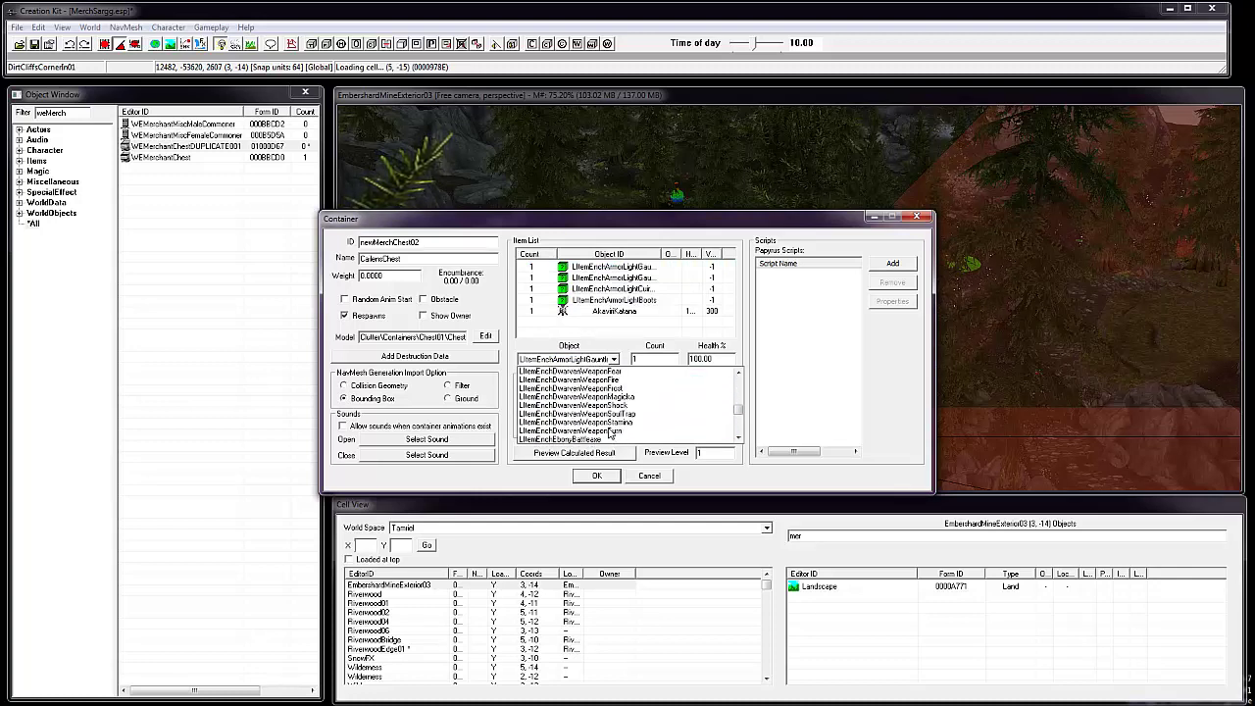
{"action": "scroll", "coordinate": [615, 427], "scroll_direction": "up", "scroll_amount": 5}
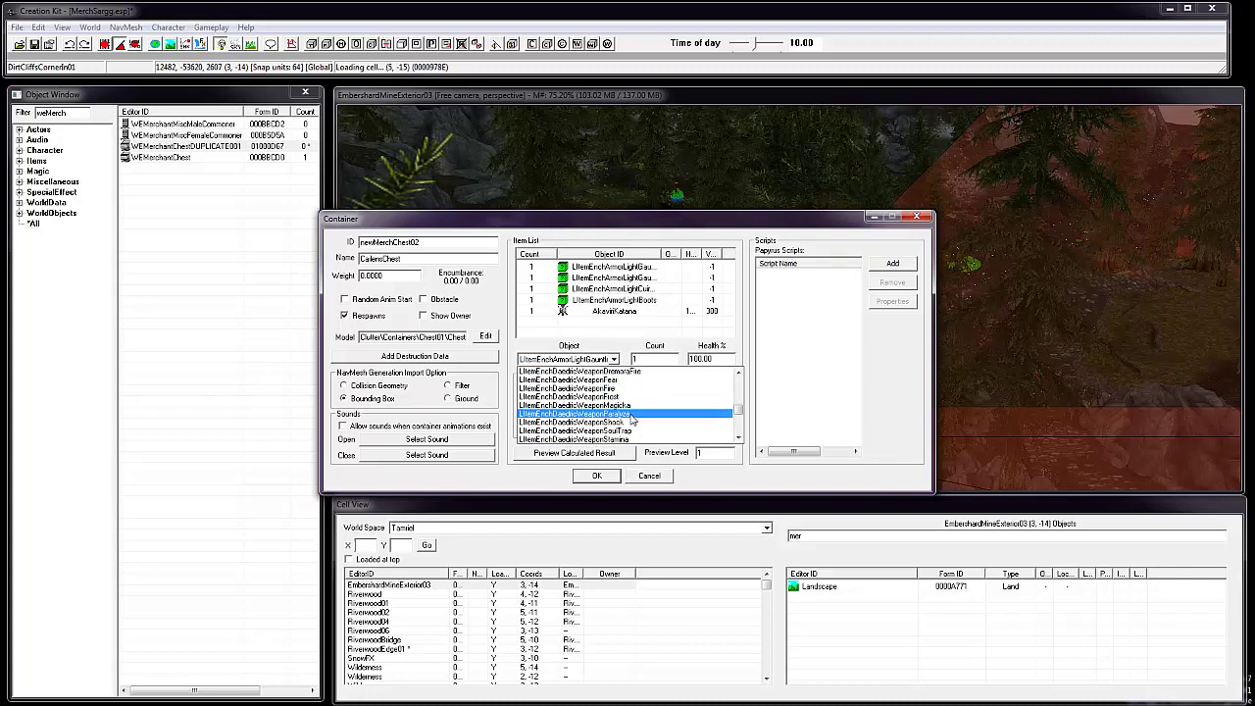
{"action": "left_click", "coordinate": [633, 422]}
Set the count to 13 for the enchanted light gauntlets, cuirass and boots entries in the item list.
{"action": "left_click", "coordinate": [613, 281]}
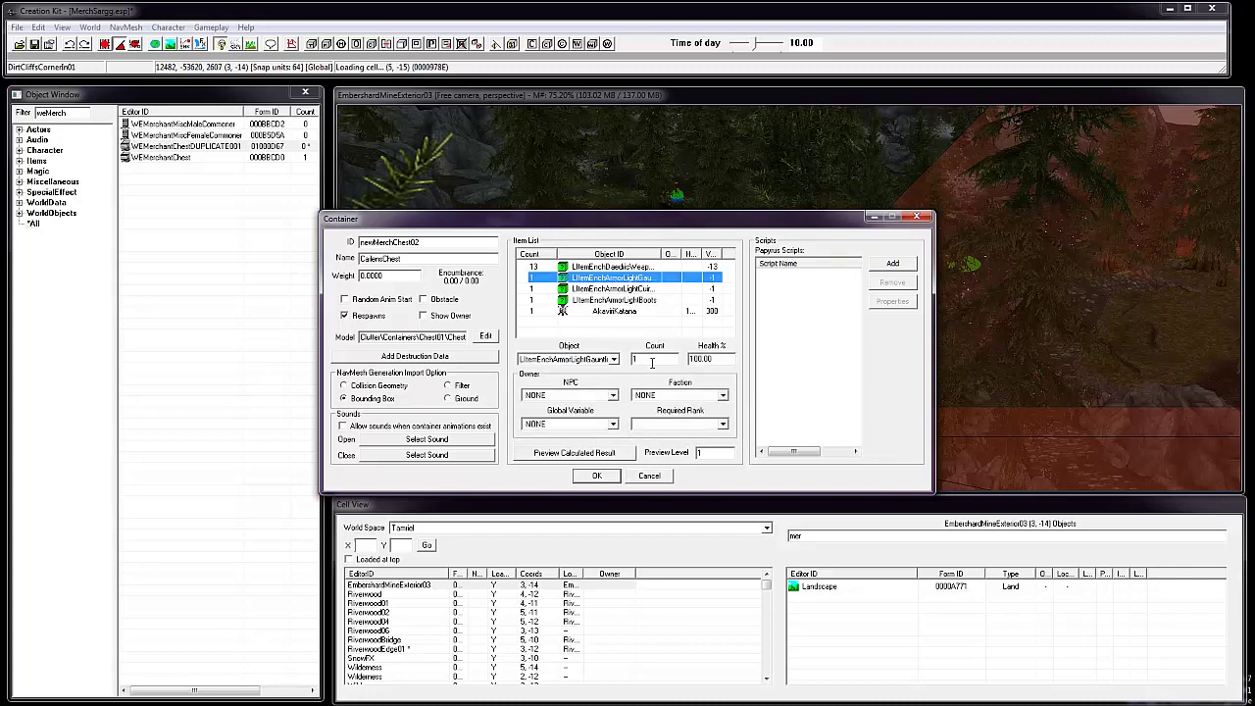
{"action": "left_click", "coordinate": [650, 361]}
{"action": "type", "text": "3"}
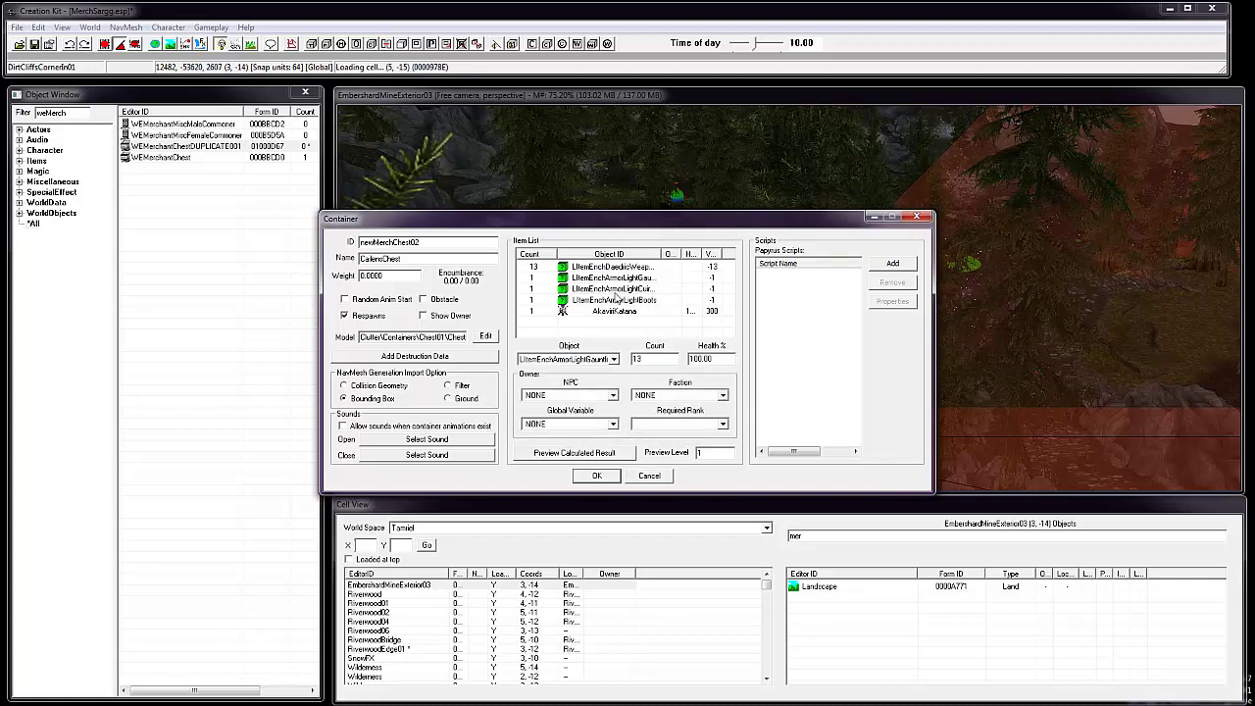
{"action": "left_click", "coordinate": [613, 289]}
{"action": "left_click", "coordinate": [641, 360]}
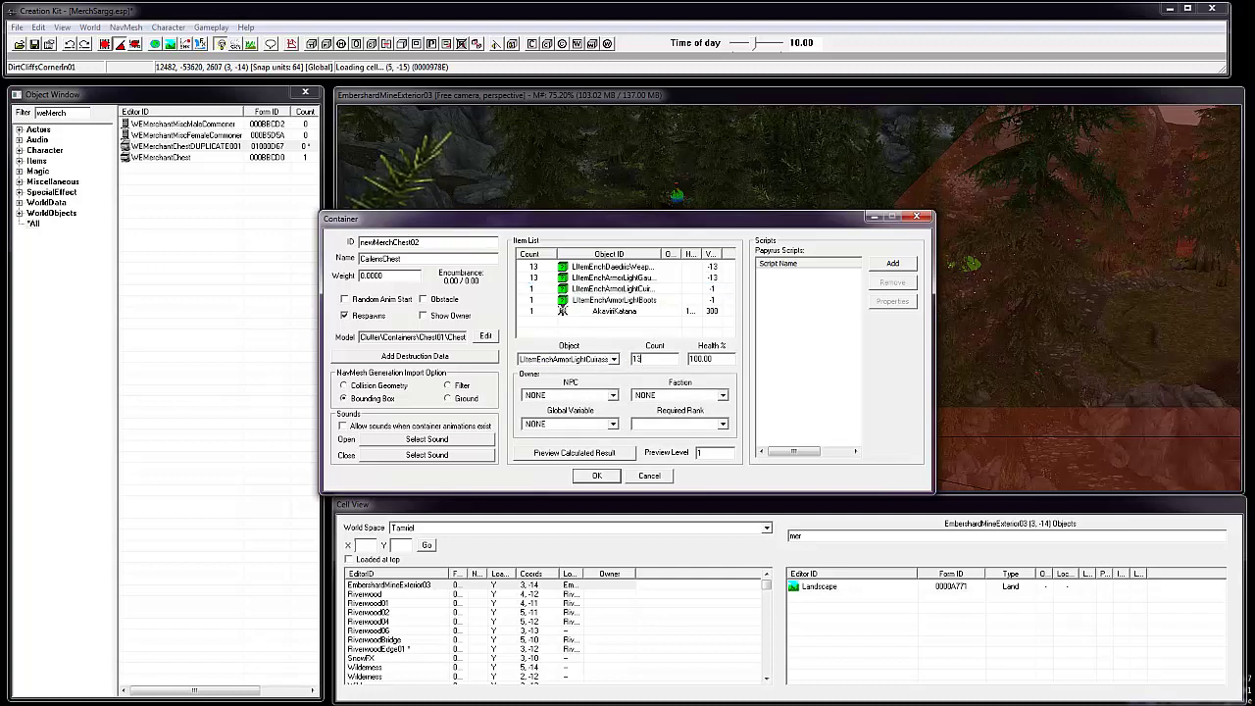
{"action": "type", "text": "3"}
{"action": "left_click", "coordinate": [627, 300]}
{"action": "left_click", "coordinate": [647, 359]}
{"action": "type", "text": "3"}
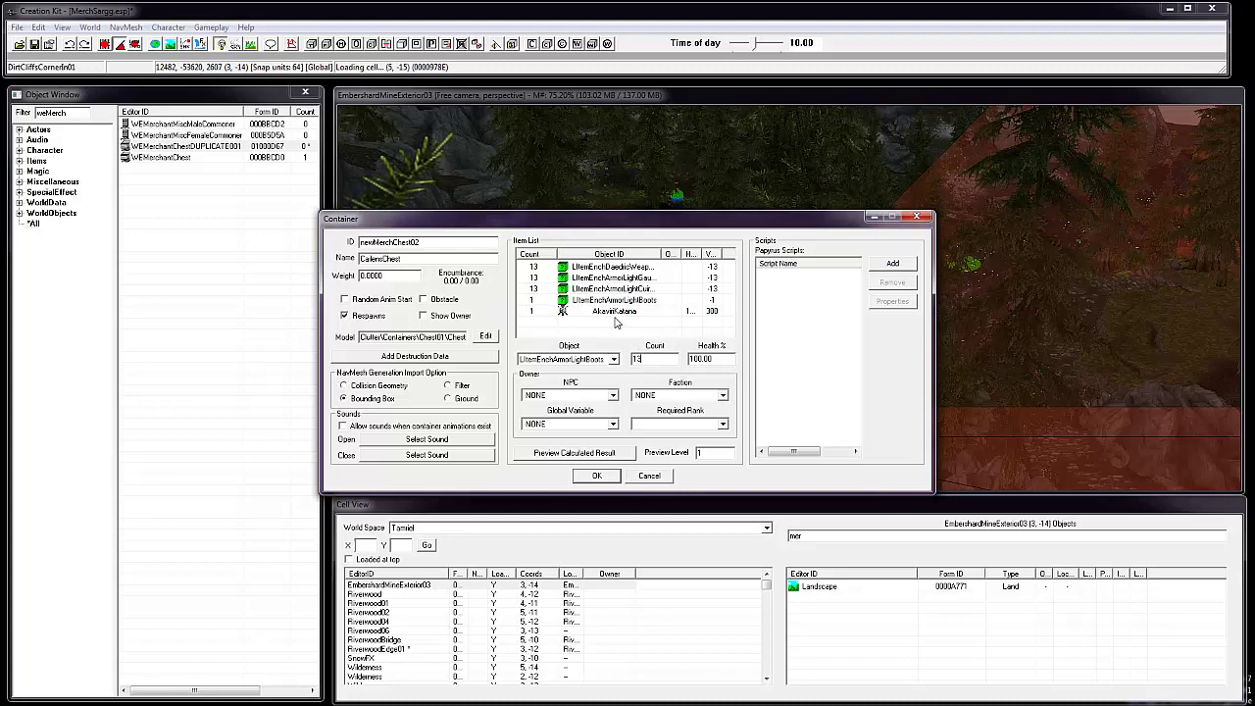
{"action": "left_click", "coordinate": [625, 268]}
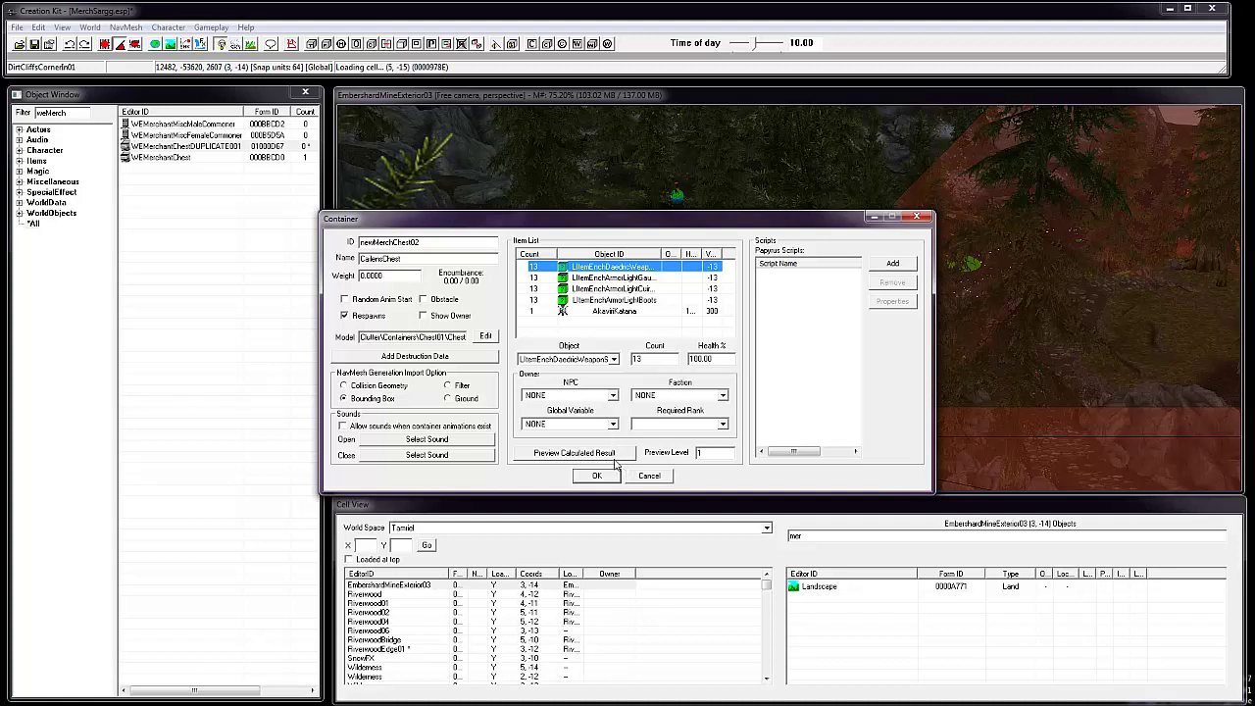
Preview the chest's calculated contents and examine the generated items with their health and value, widening the columns to read them.
{"action": "left_click", "coordinate": [574, 452]}
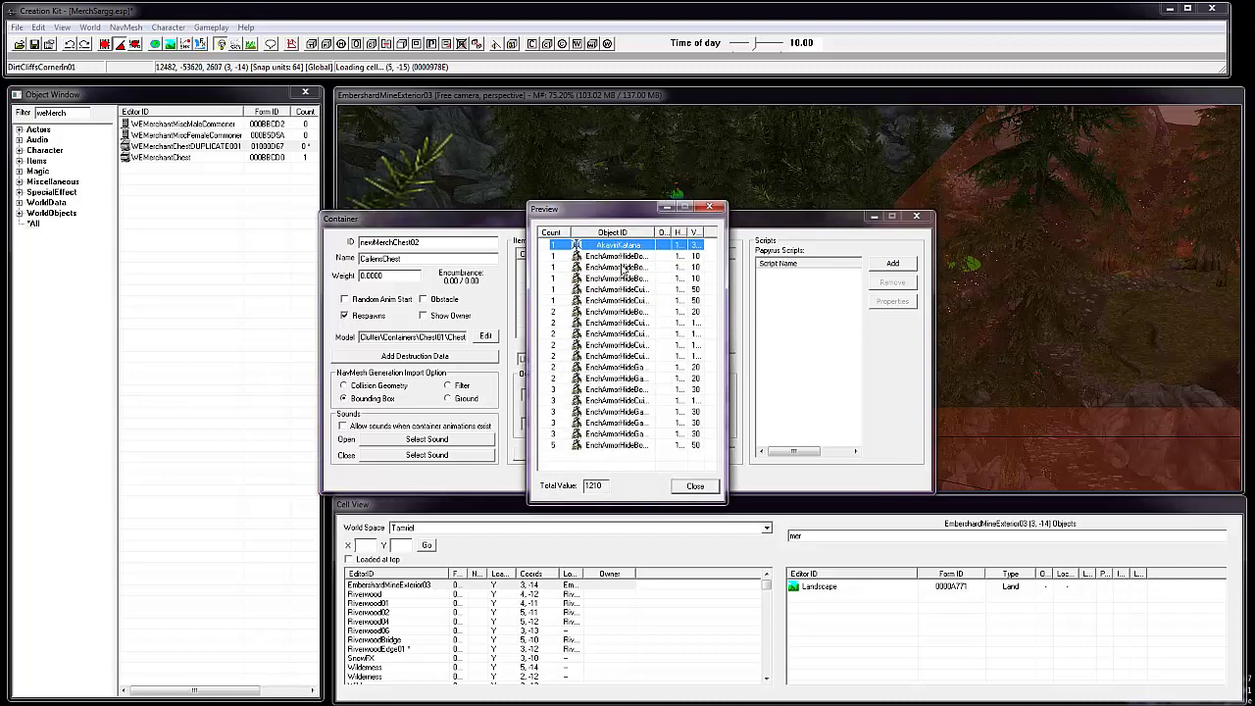
{"action": "left_click", "coordinate": [618, 257]}
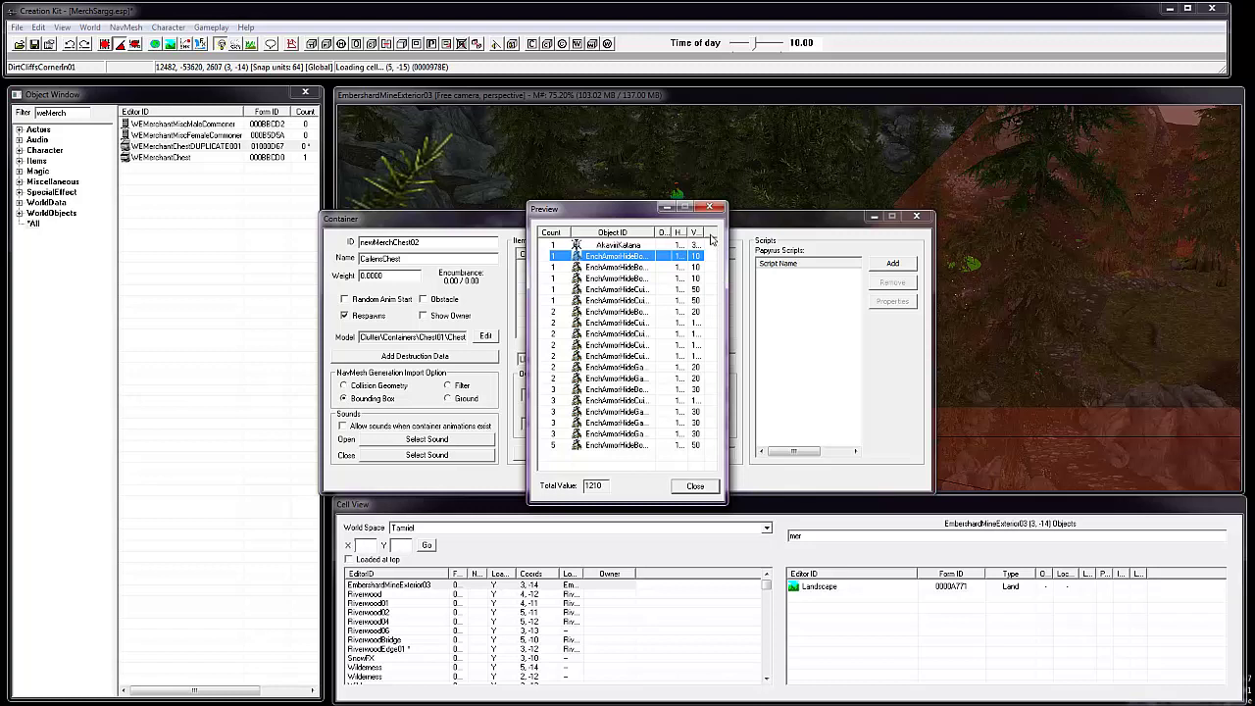
{"action": "left_click_drag", "start_coordinate": [654, 232], "coordinate": [708, 231]}
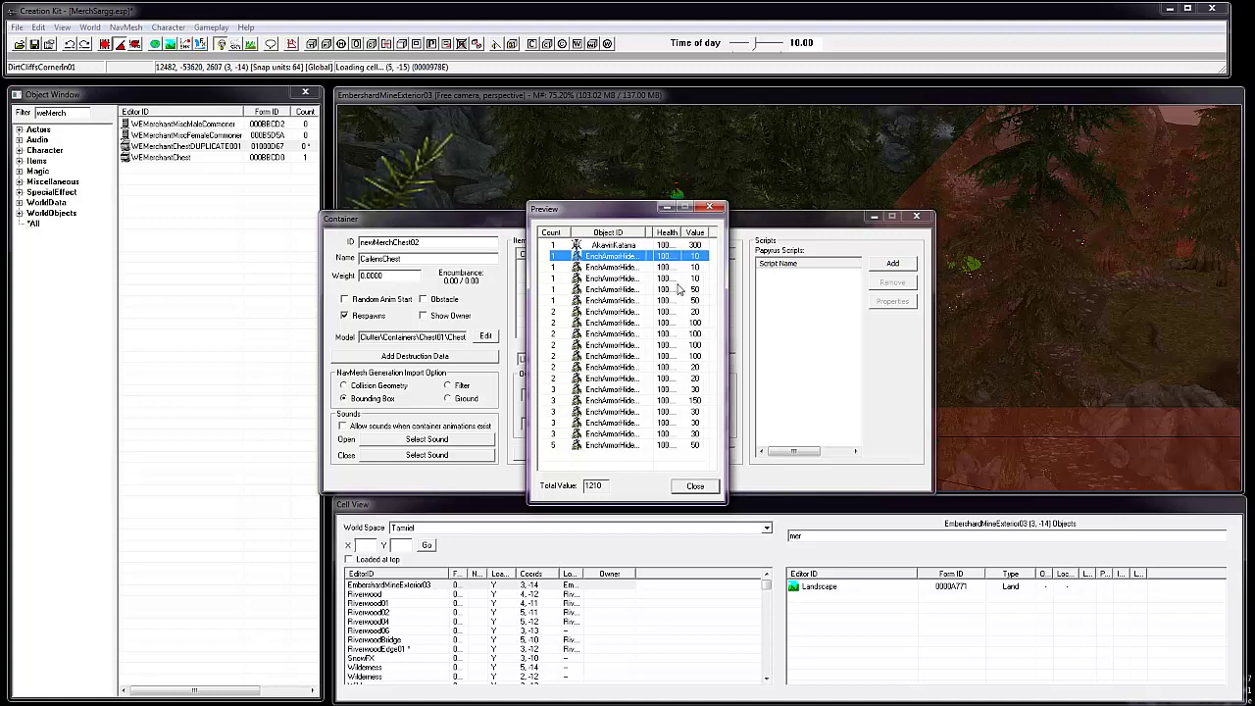
{"action": "left_click", "coordinate": [619, 300]}
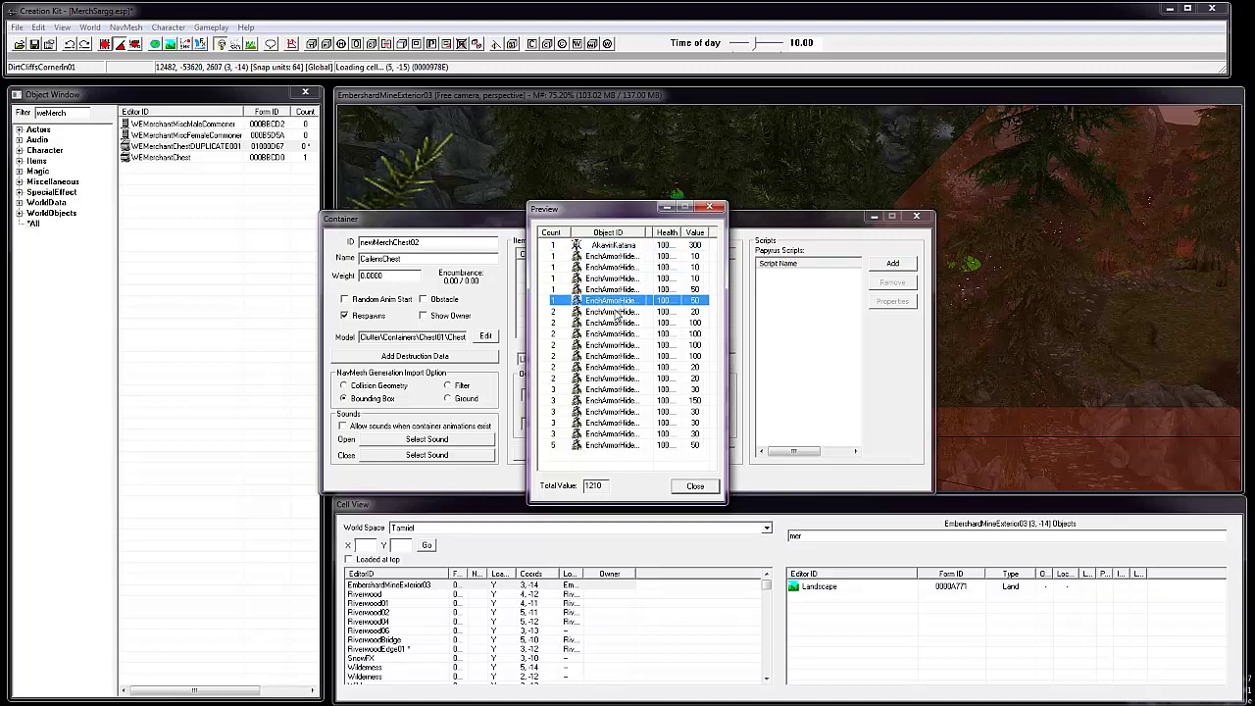
{"action": "left_click", "coordinate": [603, 446]}
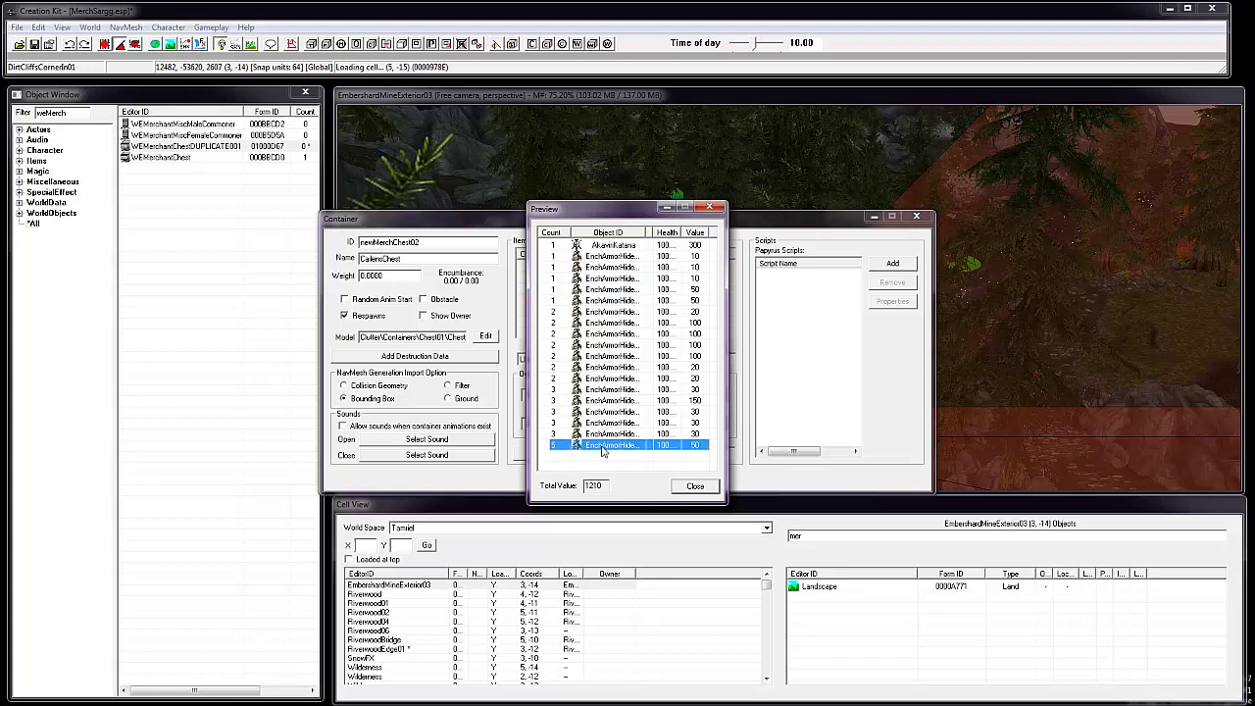
{"action": "left_click", "coordinate": [602, 433]}
{"action": "left_click", "coordinate": [603, 368]}
{"action": "left_click", "coordinate": [602, 312]}
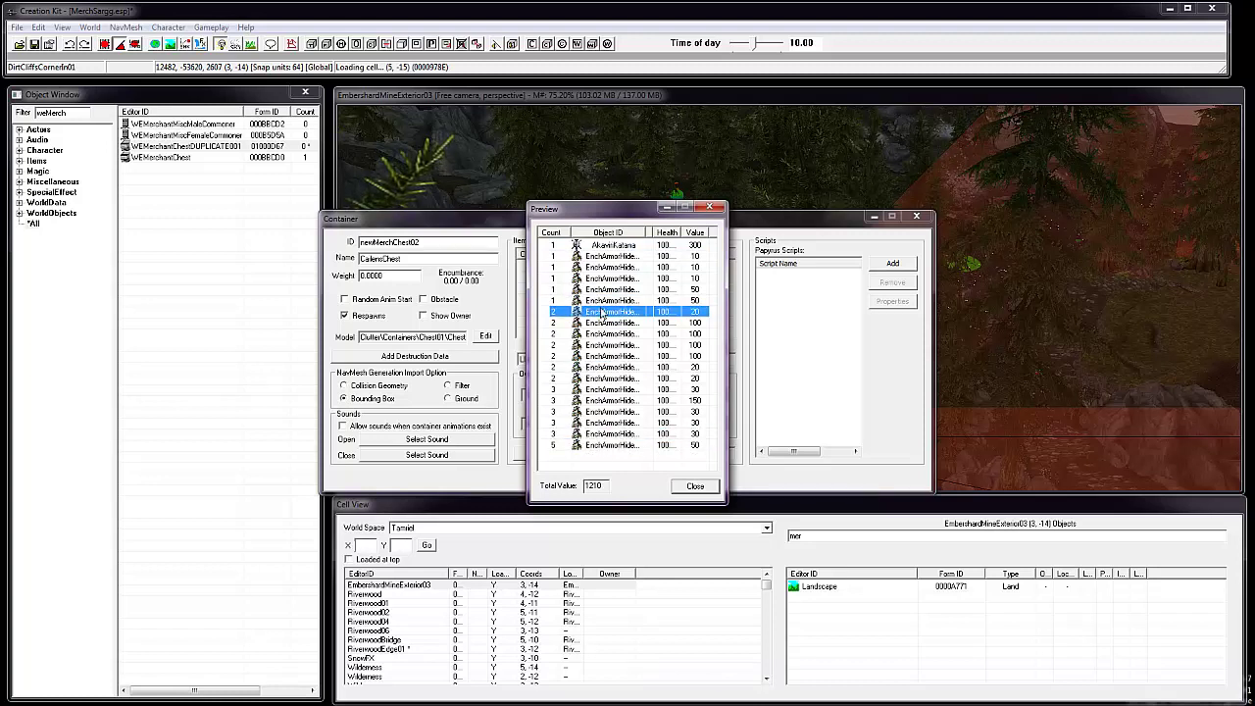
{"action": "left_click", "coordinate": [599, 267]}
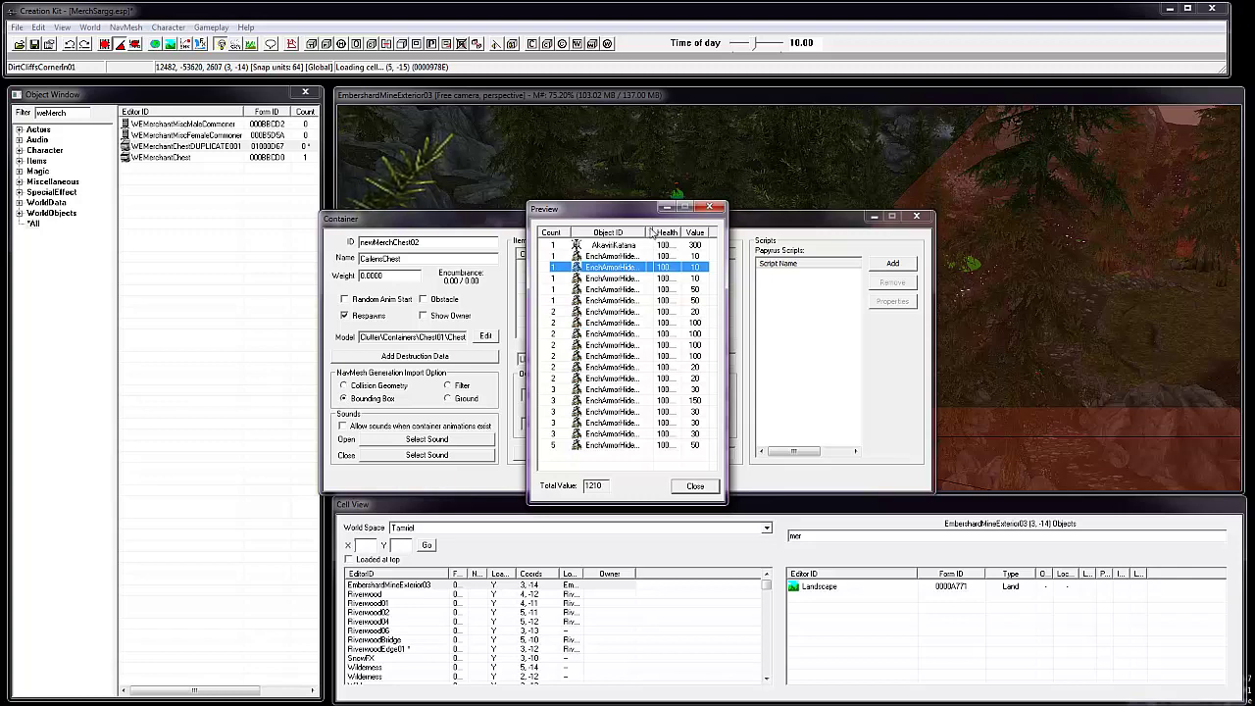
{"action": "left_click_drag", "start_coordinate": [648, 232], "coordinate": [661, 233]}
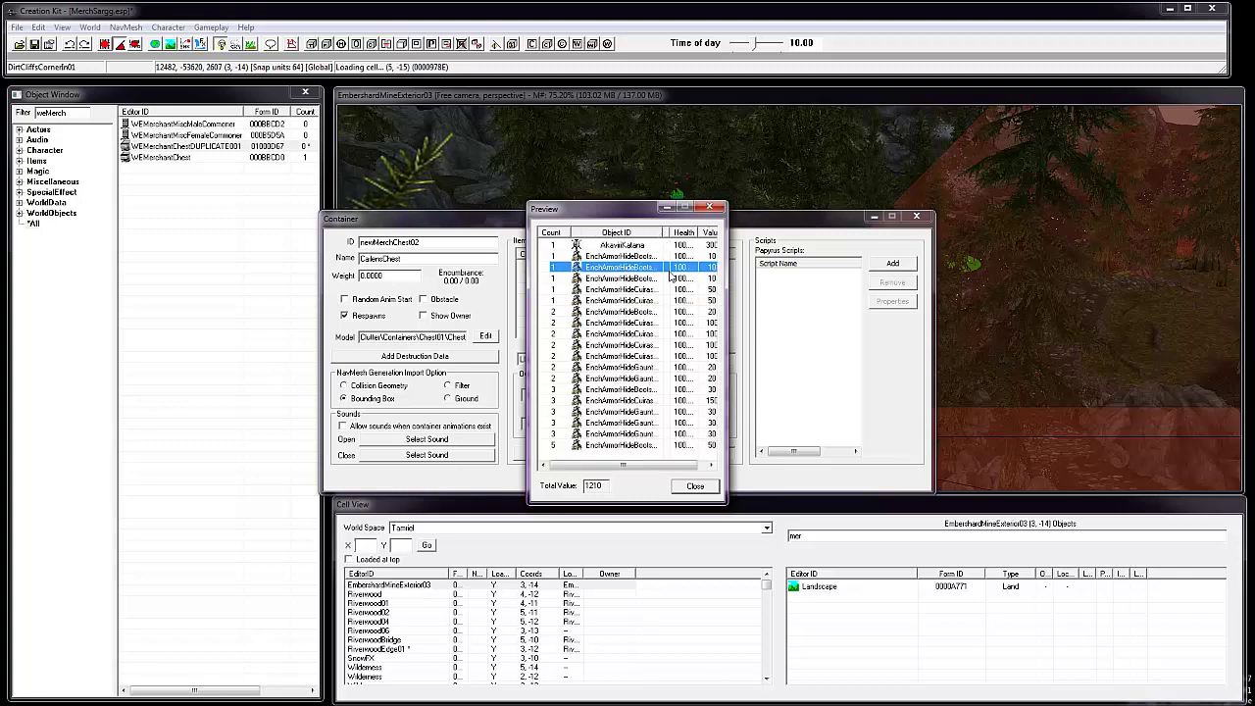
{"action": "left_click", "coordinate": [688, 488]}
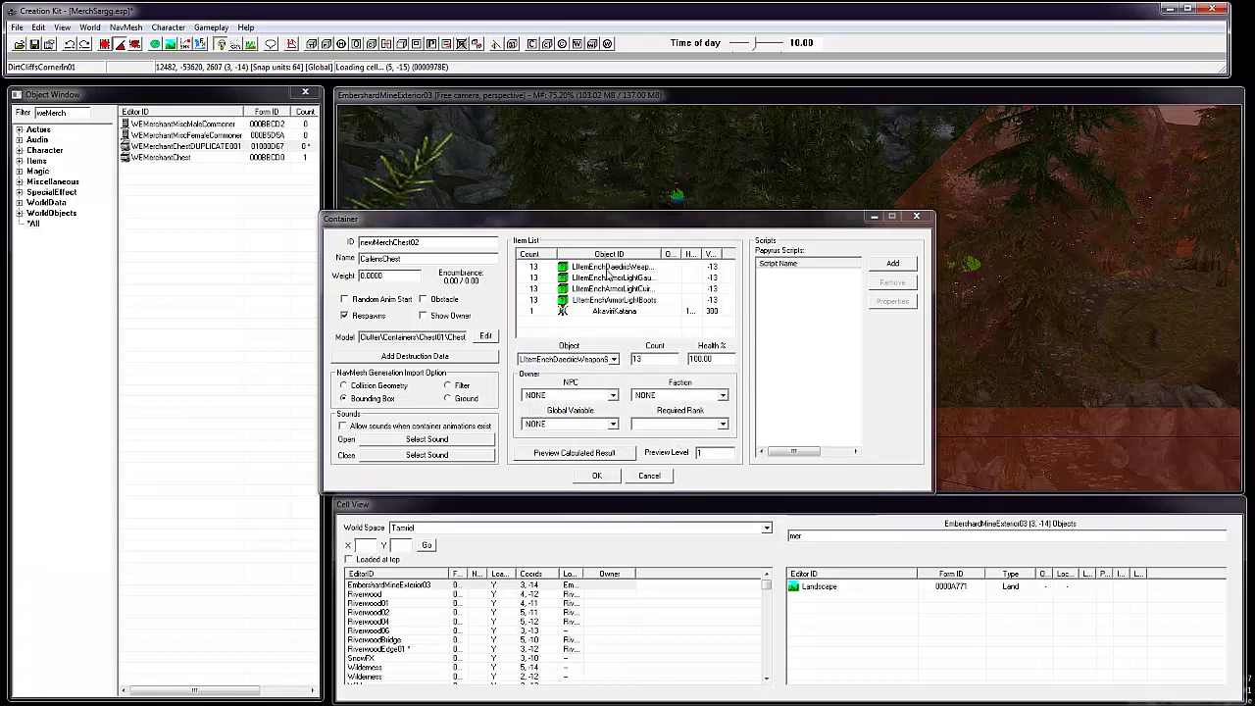
Save the container, renaming the duplicated form to newMerchChest02 instead of creating a new form.
{"action": "left_click", "coordinate": [605, 267]}
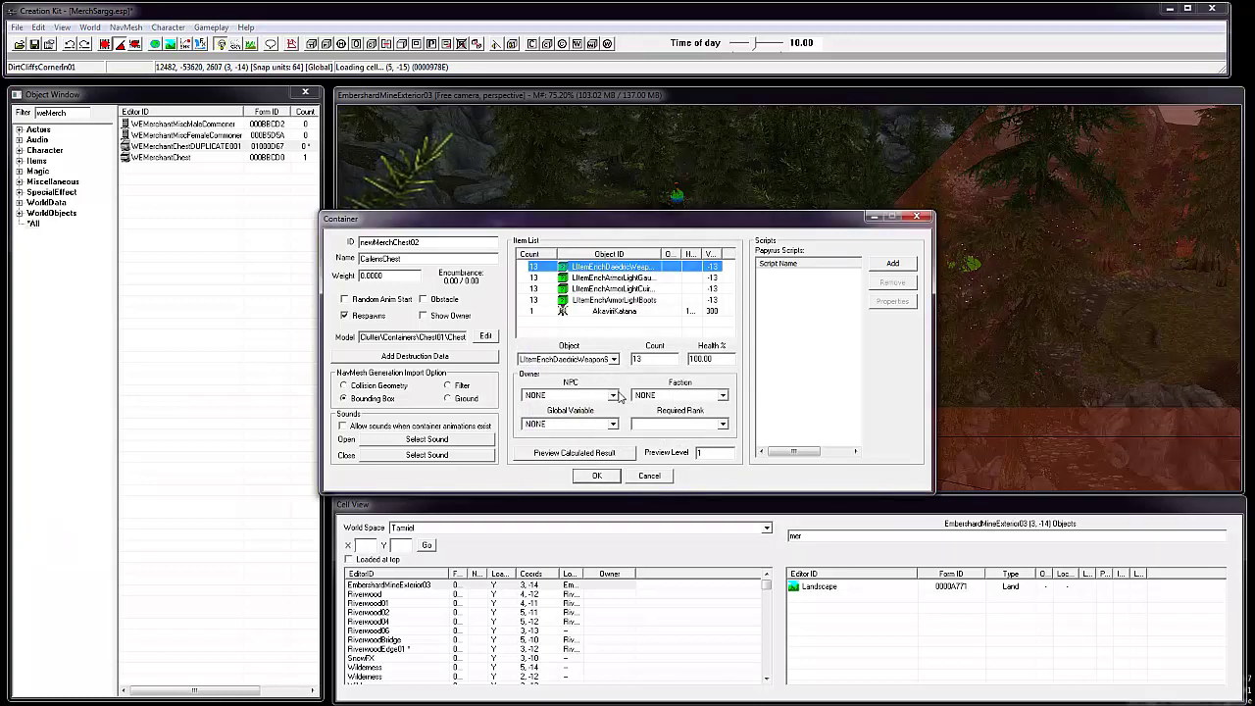
{"action": "left_click", "coordinate": [596, 477]}
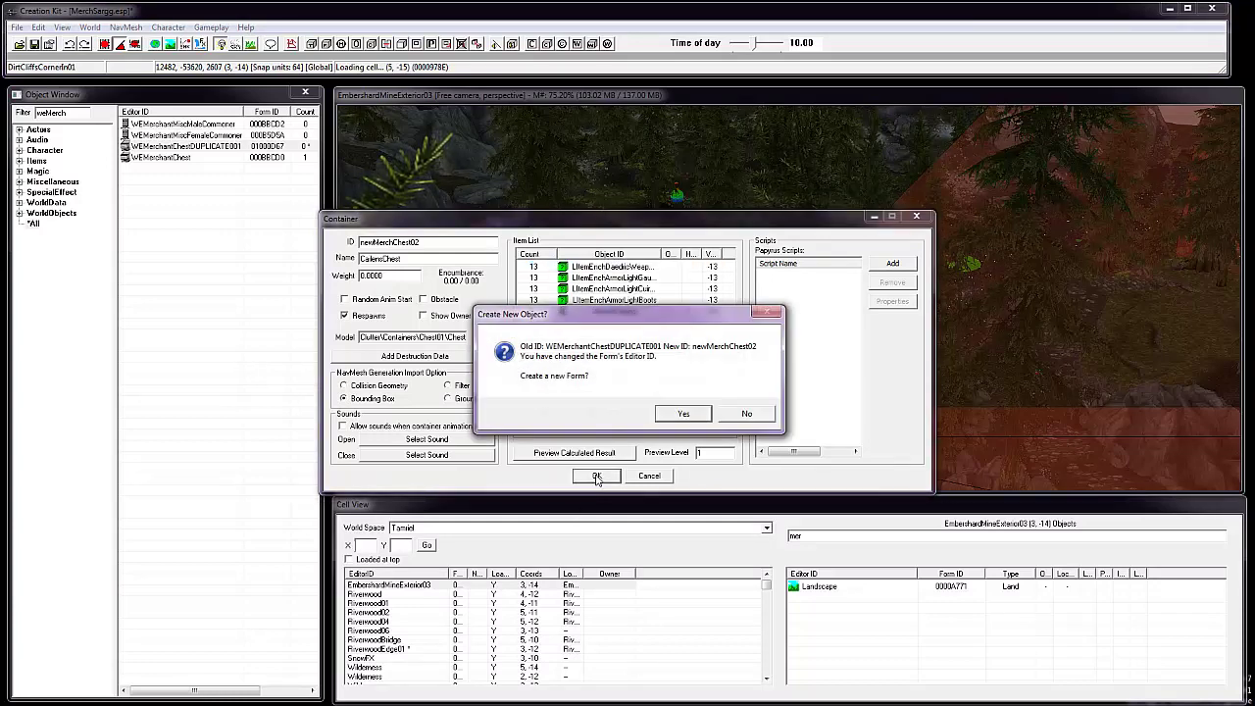
{"action": "left_click", "coordinate": [740, 415]}
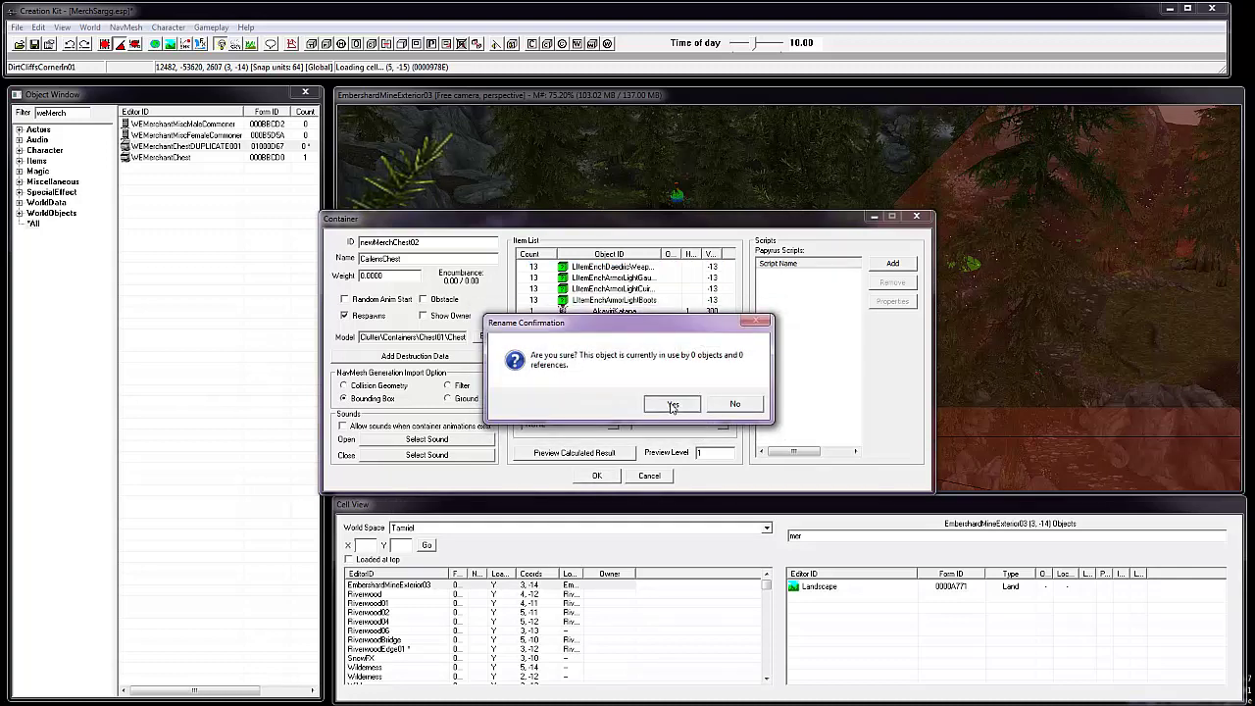
{"action": "left_click", "coordinate": [670, 402]}
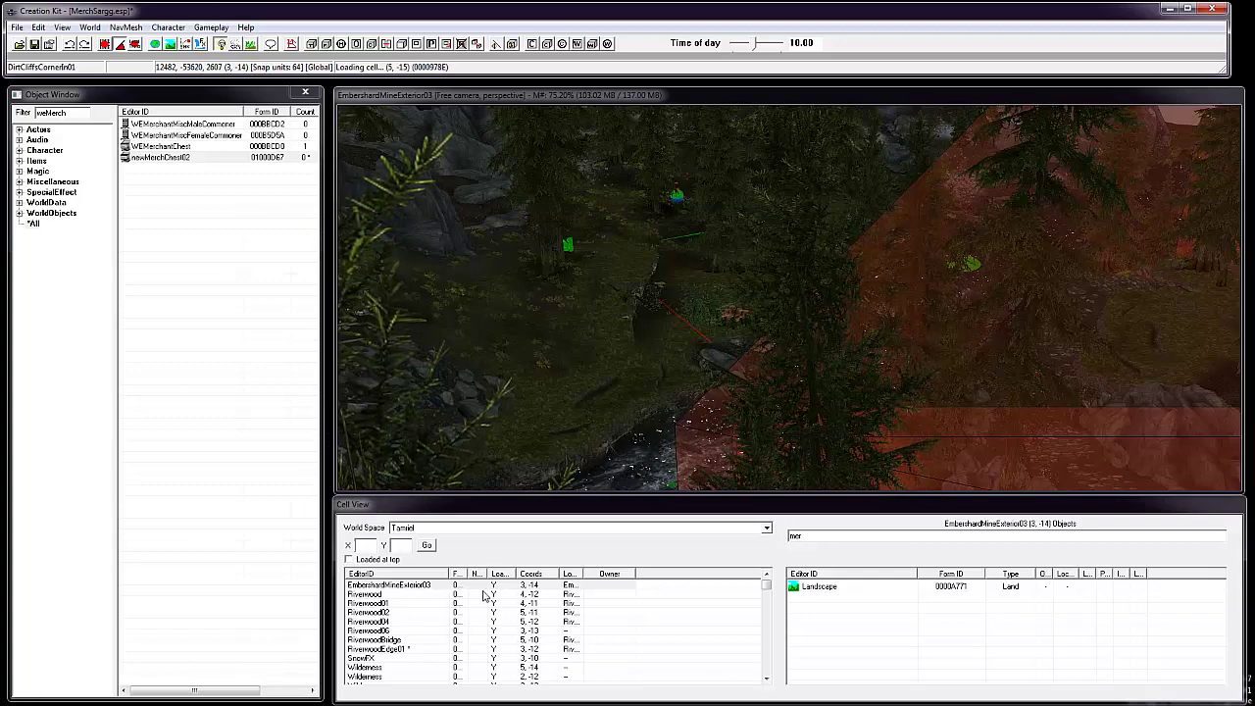
{"action": "left_click", "coordinate": [545, 560]}
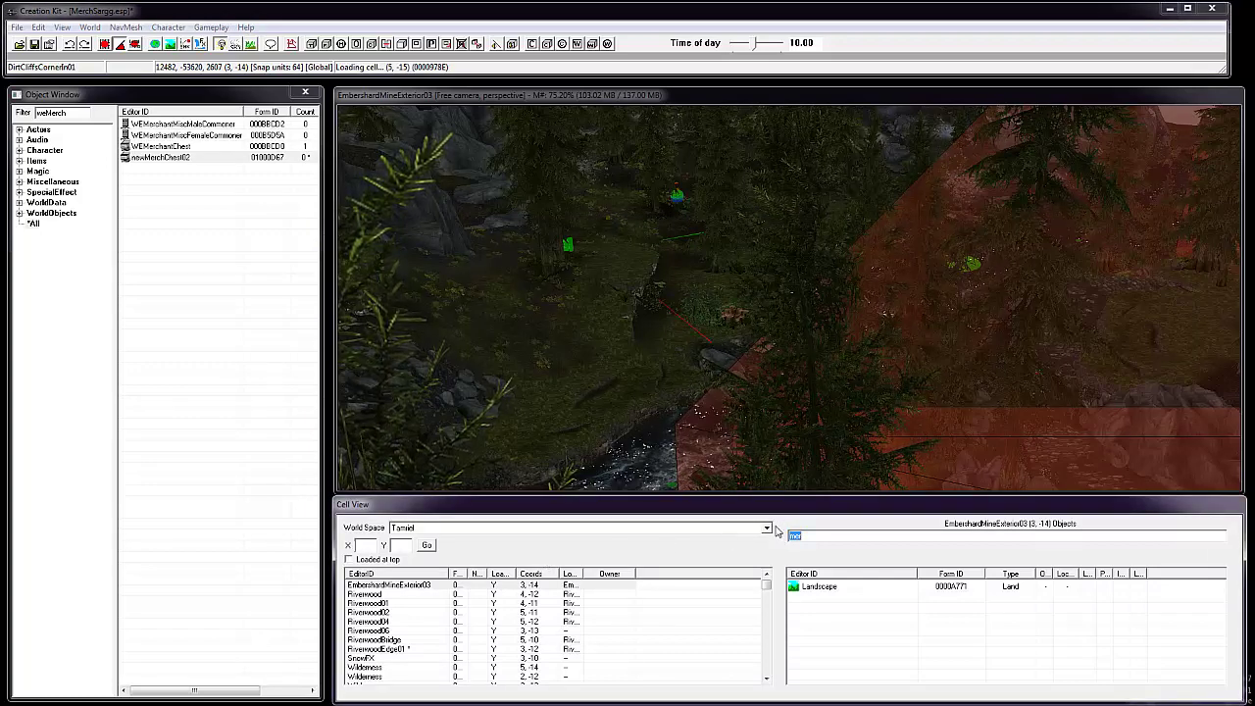
{"action": "left_click", "coordinate": [766, 527]}
{"action": "scroll", "coordinate": [639, 562], "scroll_direction": "up", "scroll_amount": 15}
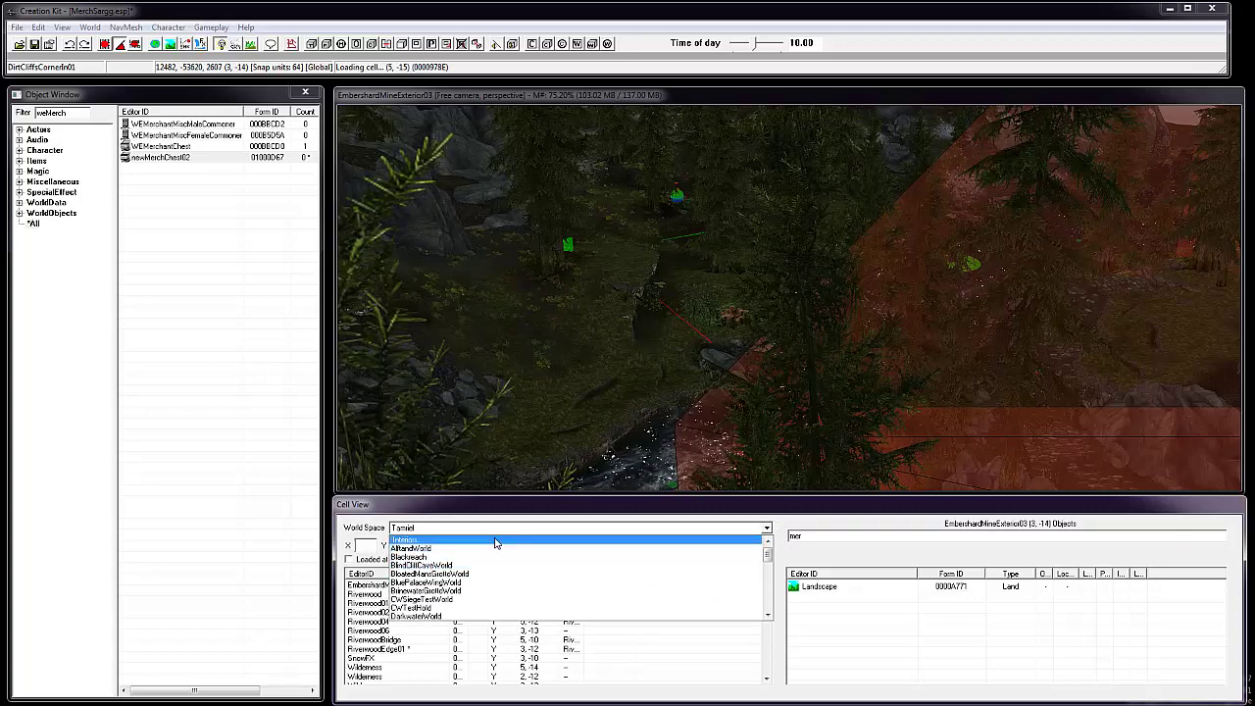
{"action": "scroll", "coordinate": [502, 550], "scroll_direction": "down", "scroll_amount": 15}
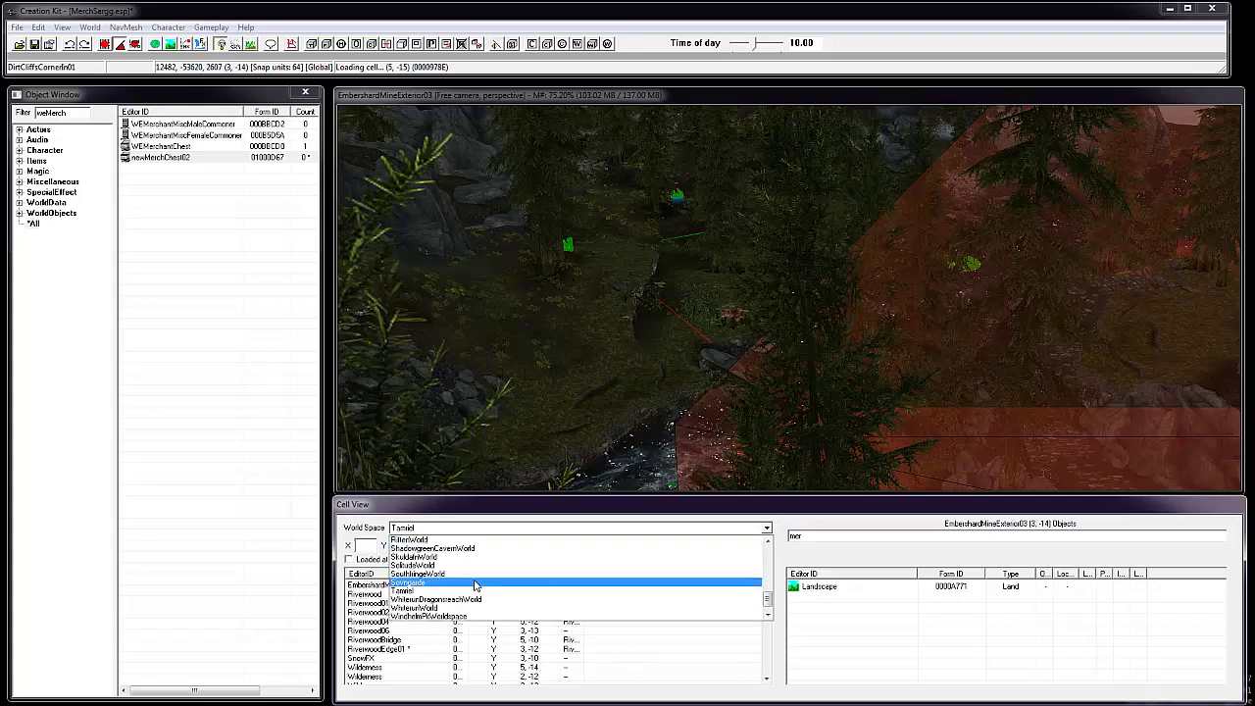
{"action": "left_click", "coordinate": [766, 528]}
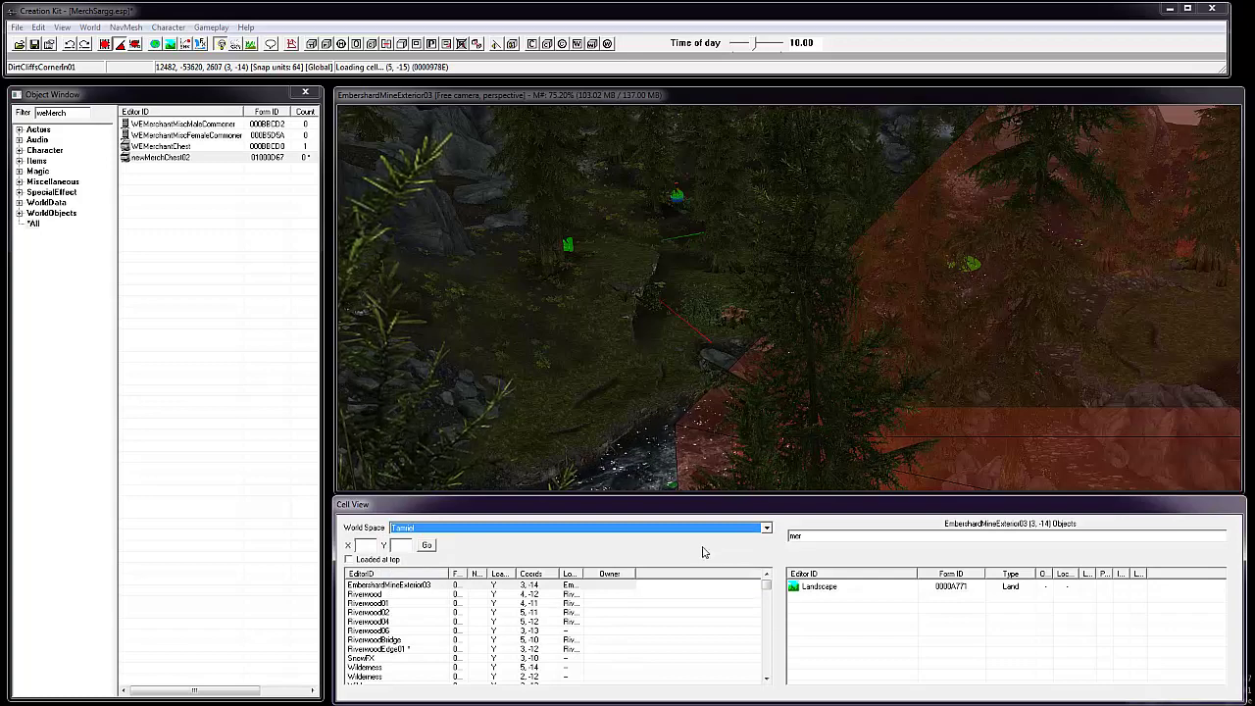
Load the RiverwoodEdge01 cell in Tamriel and focus the view on the existing newMerchChest container.
{"action": "left_click", "coordinate": [420, 649]}
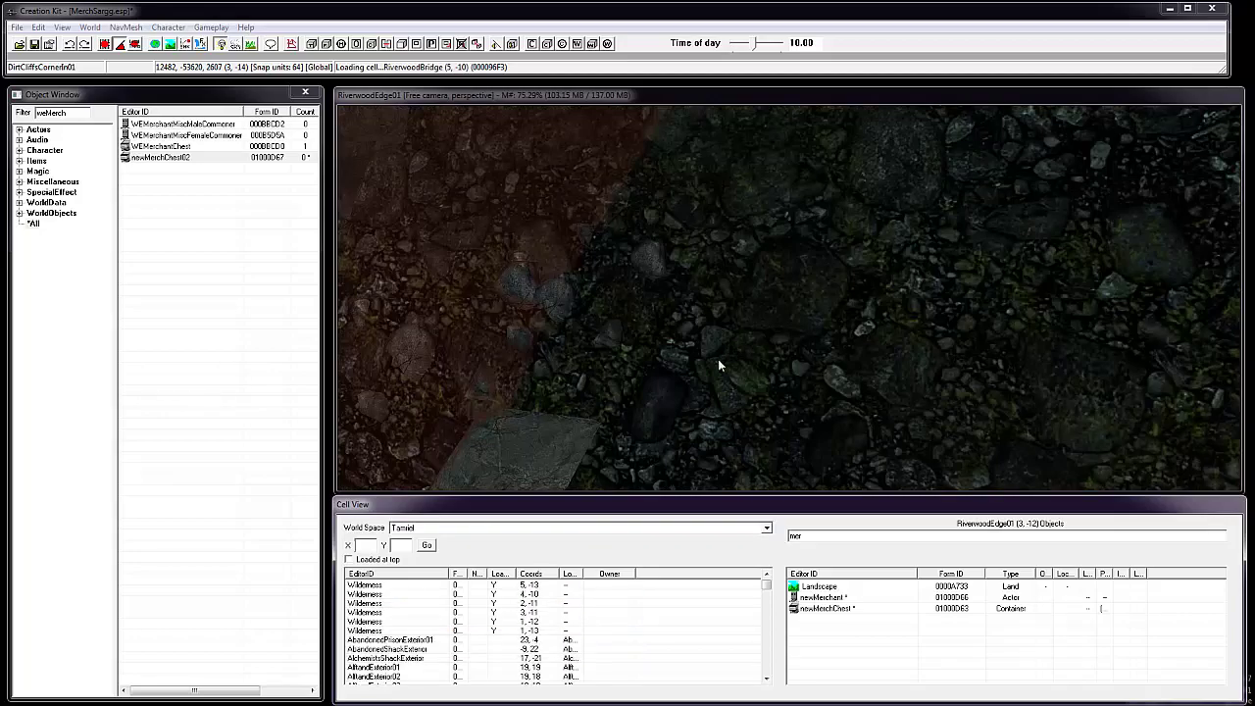
{"action": "scroll", "coordinate": [478, 623], "scroll_direction": "down", "scroll_amount": 1}
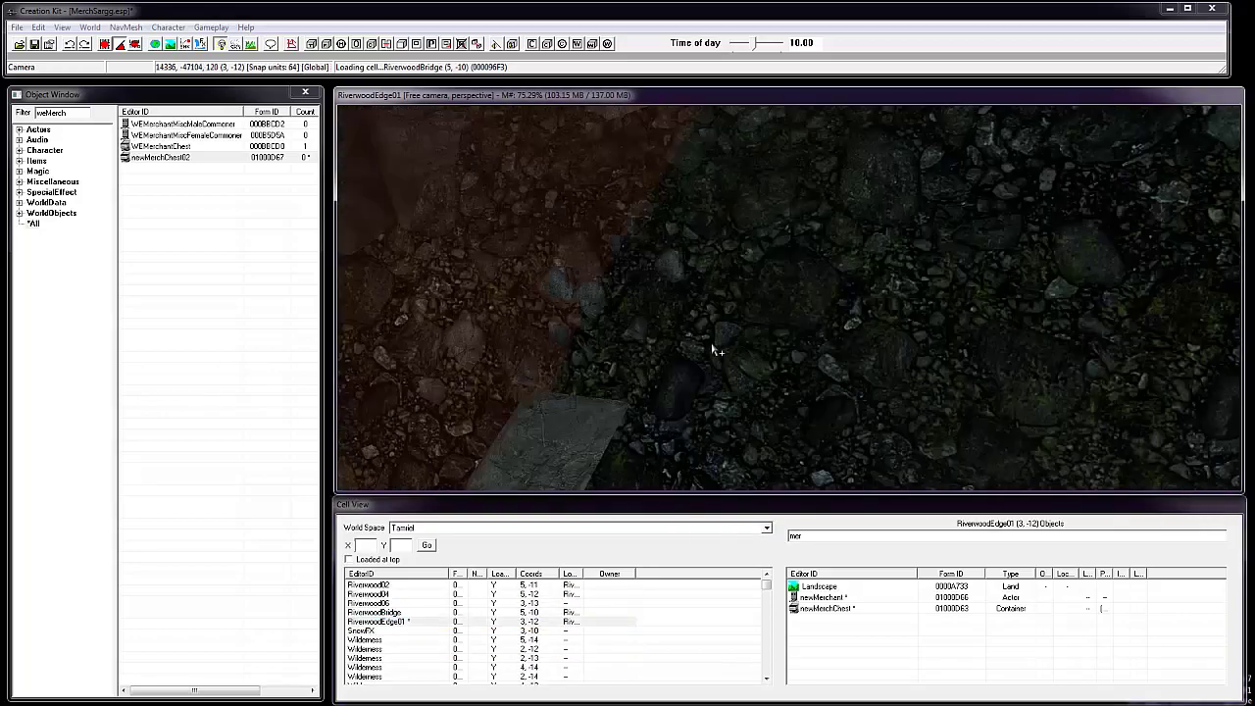
{"action": "scroll", "coordinate": [704, 355], "scroll_direction": "down", "scroll_amount": 5}
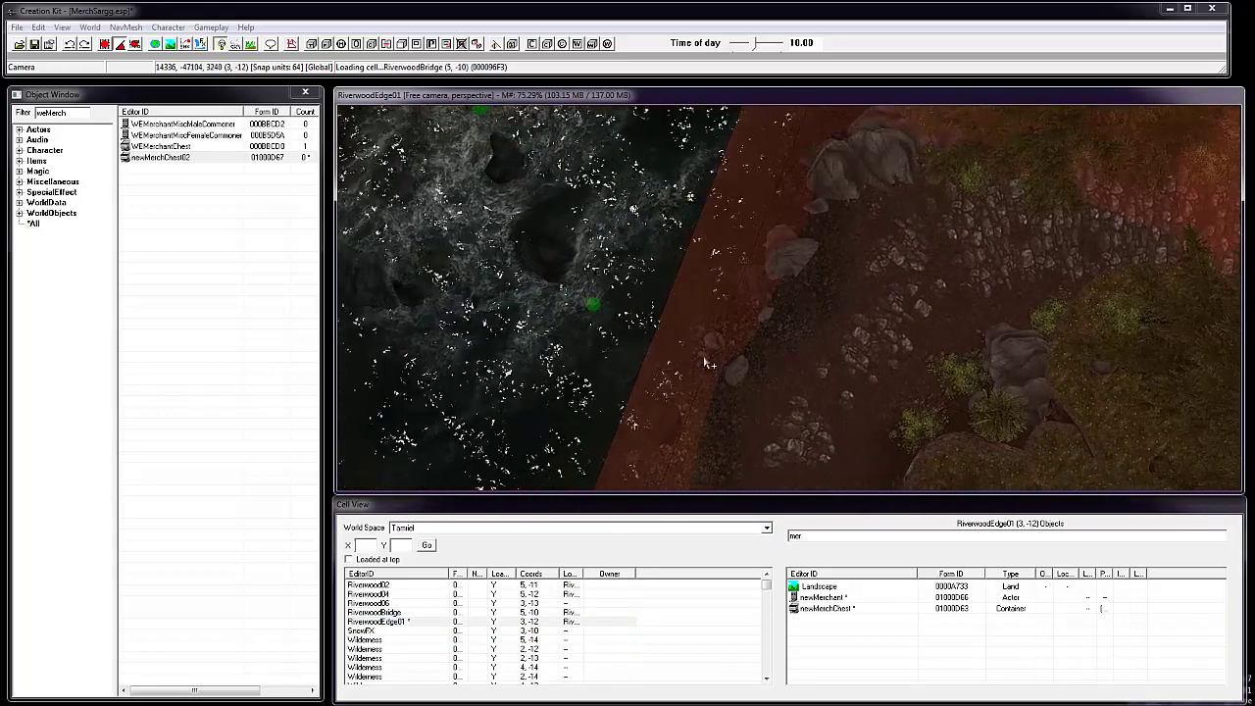
{"action": "middle_click_drag", "start_coordinate": [609, 364], "coordinate": [720, 336]}
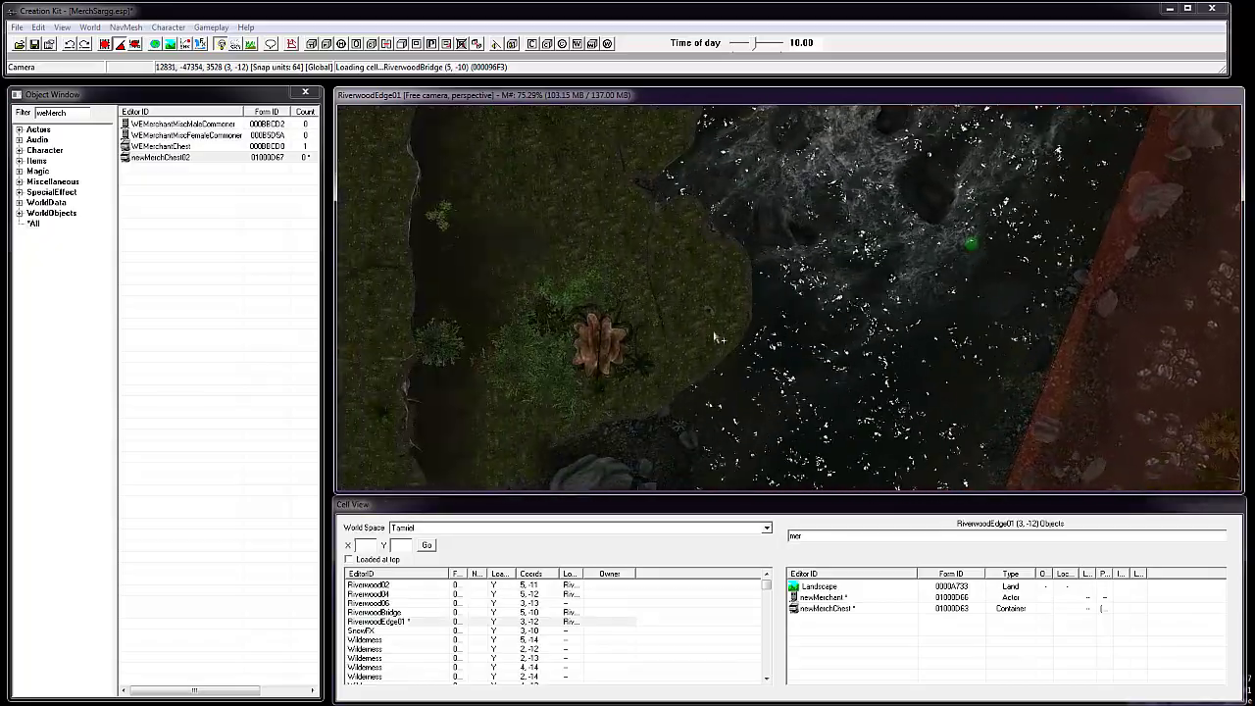
{"action": "left_click", "coordinate": [707, 319]}
{"action": "left_click", "coordinate": [829, 609]}
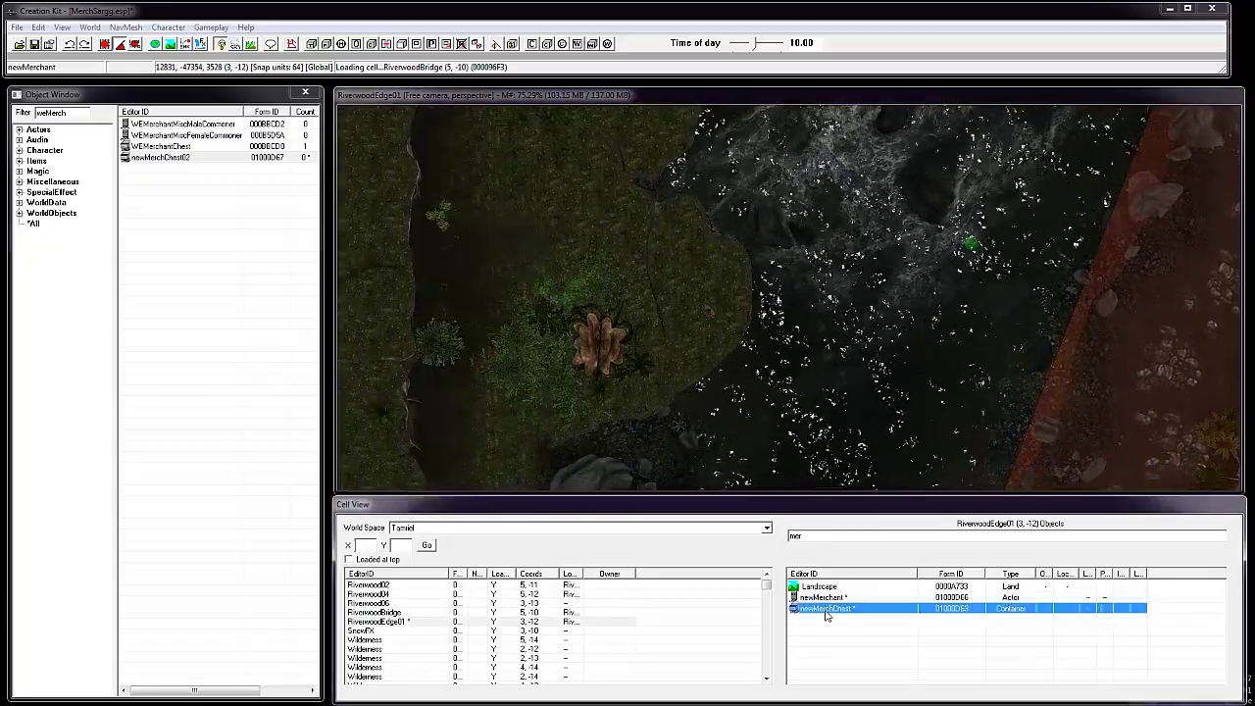
{"action": "double_click", "coordinate": [826, 612]}
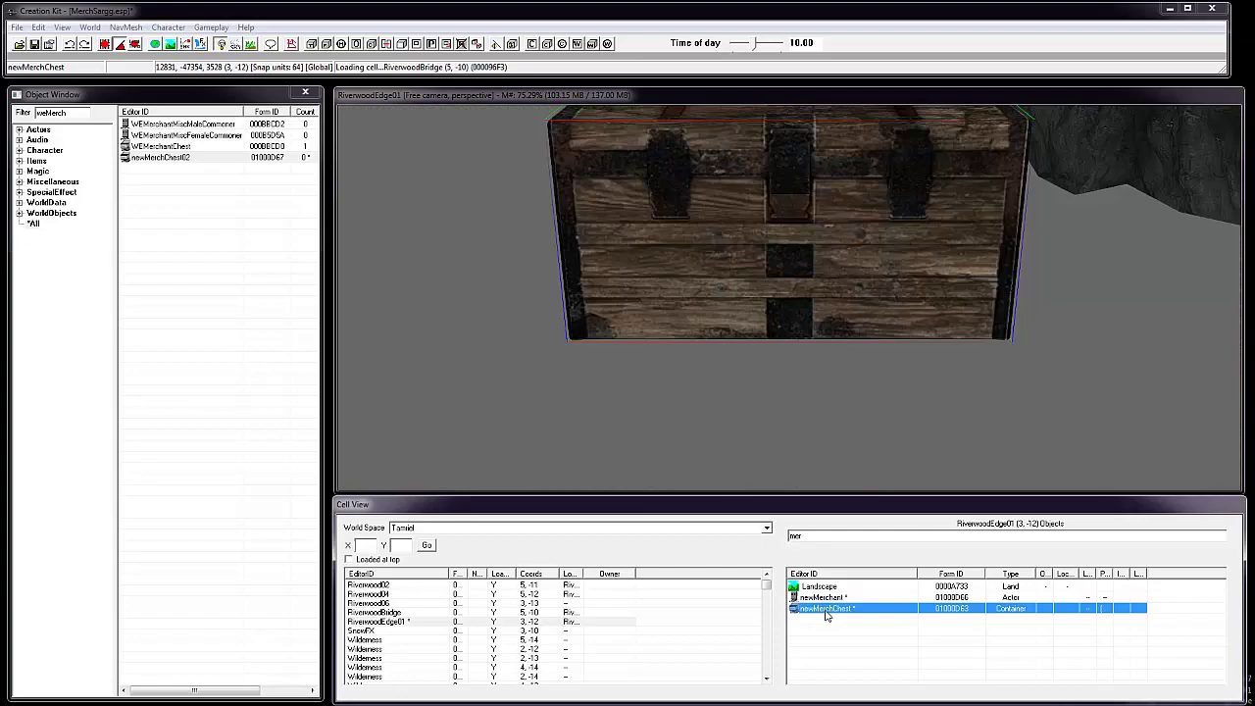
Place a newMerchChest02 container in the RiverwoodEdge01 cell near the existing merchant chest.
{"action": "left_click", "coordinate": [756, 341]}
{"action": "scroll", "coordinate": [733, 381], "scroll_direction": "down", "scroll_amount": 4}
{"action": "scroll", "coordinate": [735, 387], "scroll_direction": "up", "scroll_amount": 4}
{"action": "middle_click_drag", "start_coordinate": [736, 390], "coordinate": [722, 369], "text": "shift"}
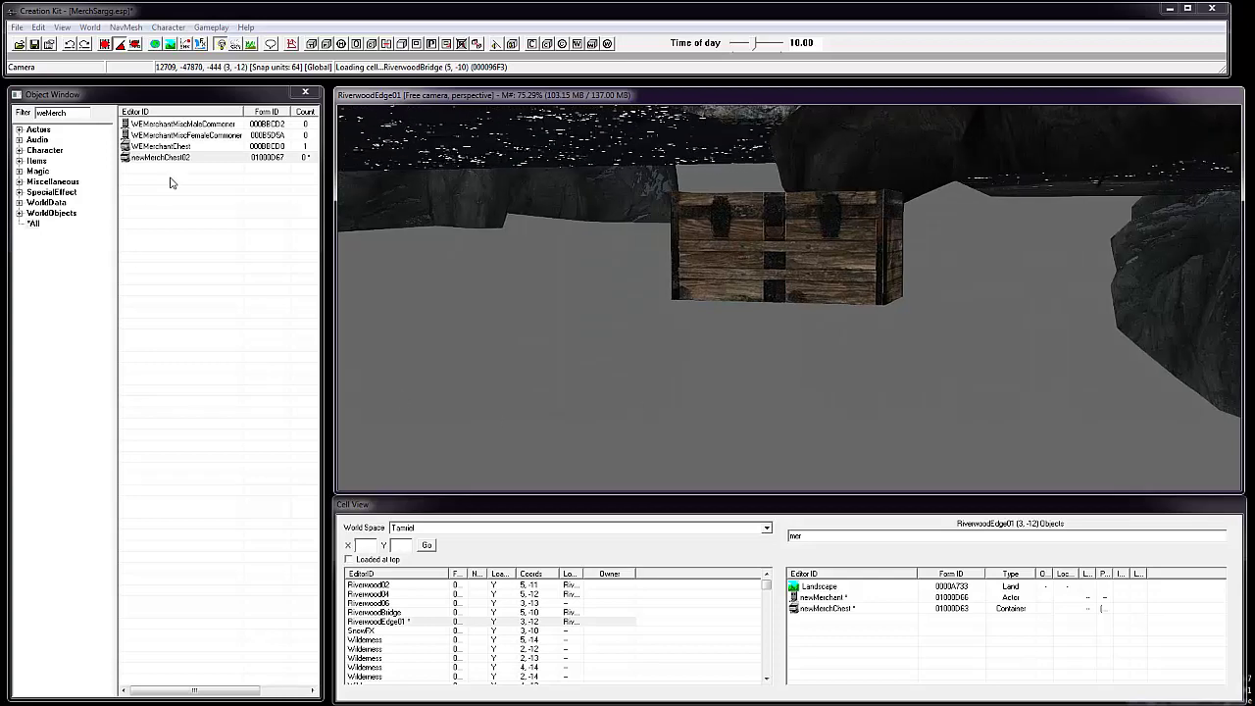
{"action": "left_click_drag", "start_coordinate": [166, 158], "coordinate": [486, 286]}
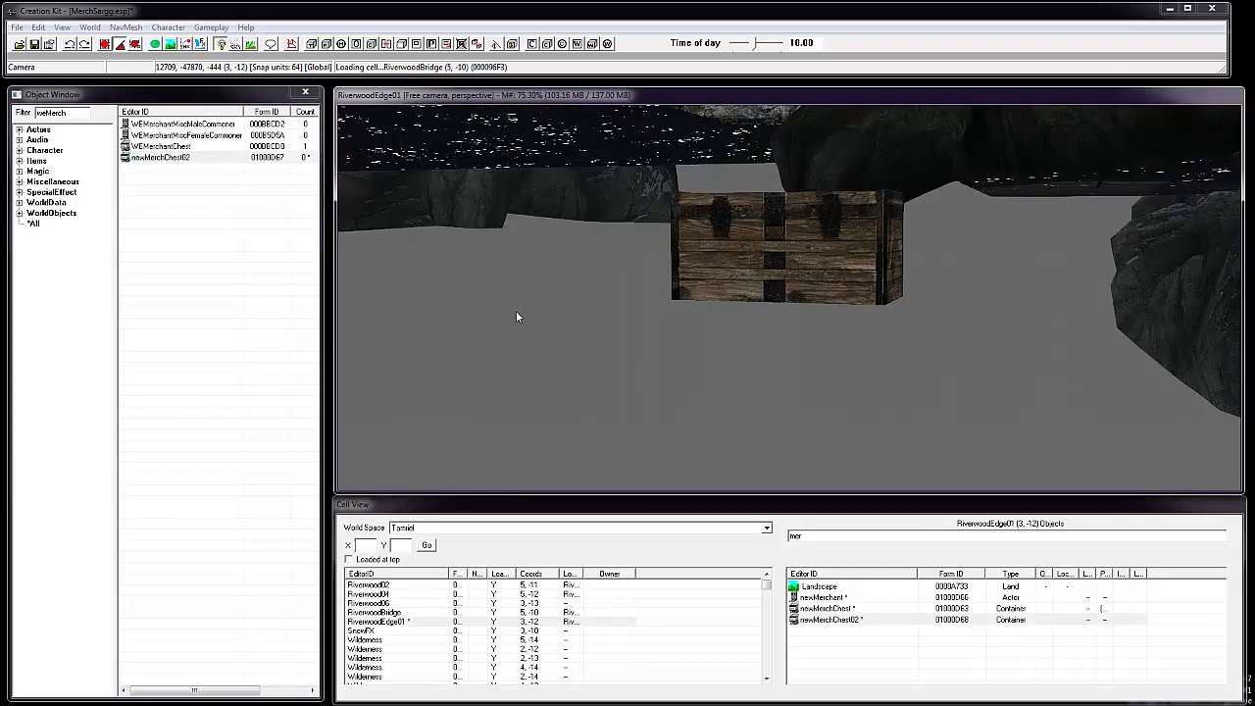
Lower the placed newMerchChest02 vertically beneath the terrain, beside the existing merchant chest.
{"action": "double_click", "coordinate": [812, 620]}
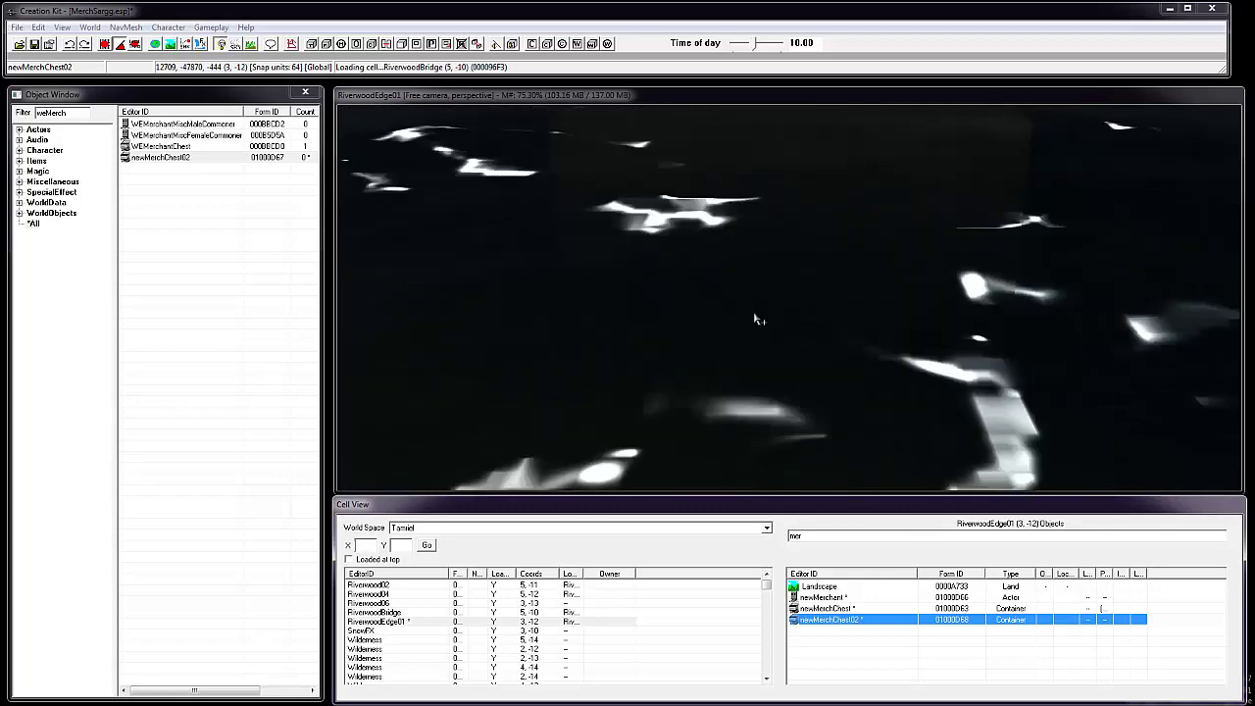
{"action": "left_click", "coordinate": [707, 103]}
{"action": "scroll", "coordinate": [683, 348], "scroll_direction": "down", "scroll_amount": 5}
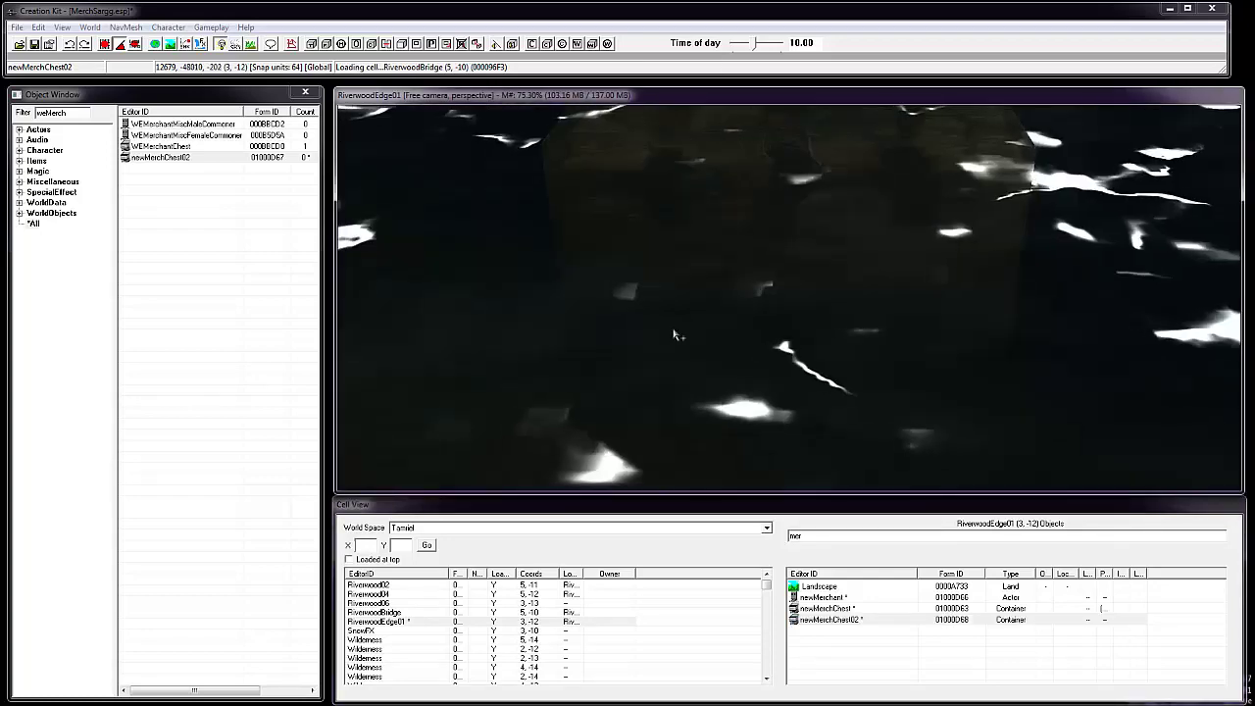
{"action": "key", "text": "shift"}
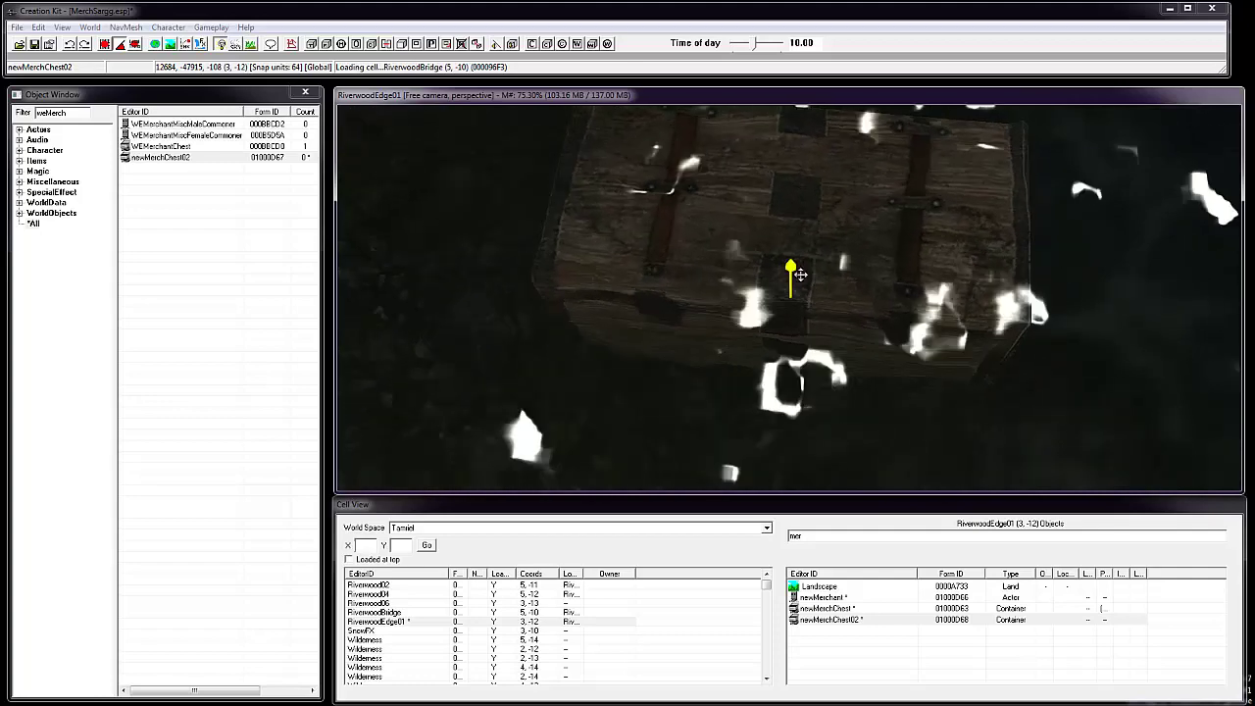
{"action": "left_click_drag", "start_coordinate": [790, 310], "coordinate": [789, 459]}
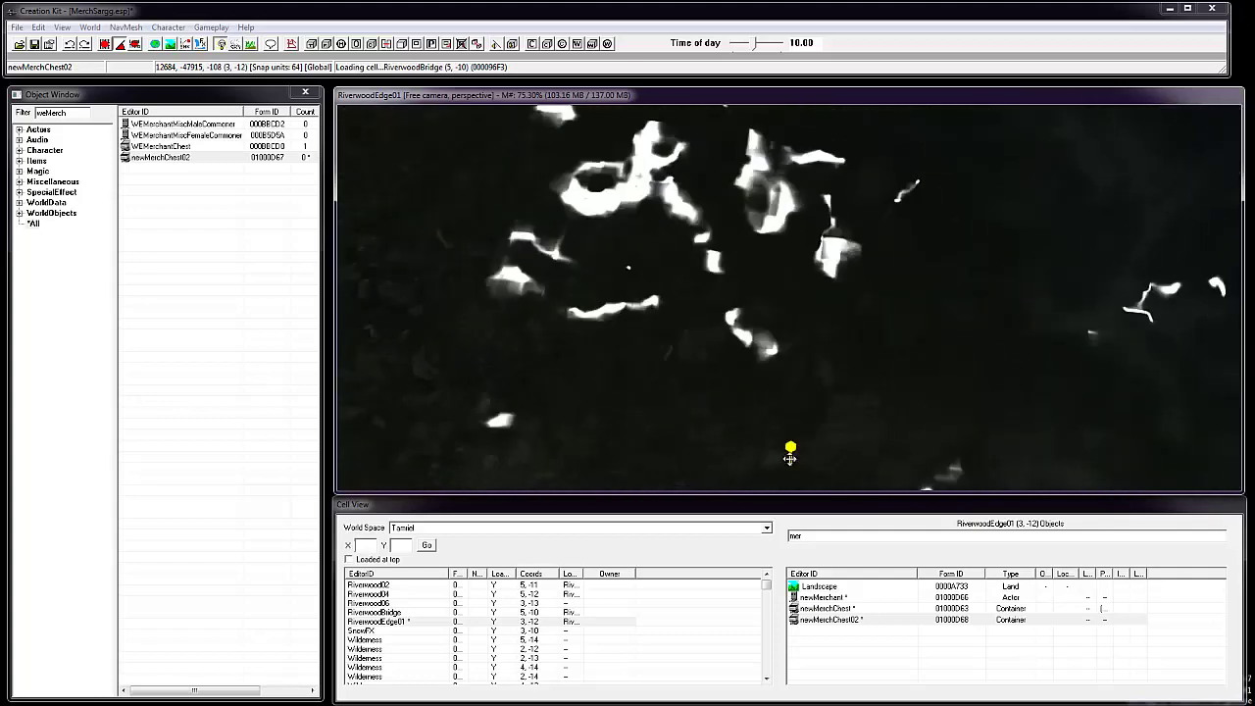
{"action": "scroll", "coordinate": [789, 458], "scroll_direction": "up", "scroll_amount": 3}
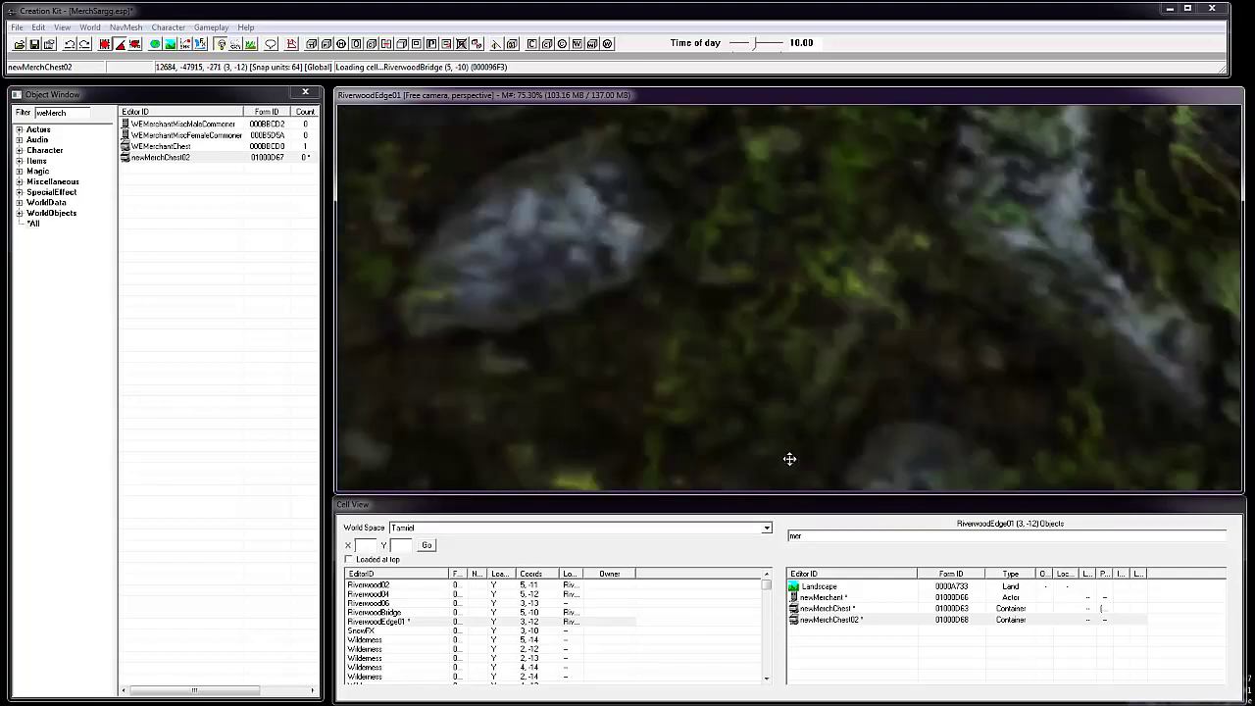
{"action": "key", "text": "shift"}
{"action": "left_click_drag", "start_coordinate": [790, 269], "coordinate": [790, 303]}
{"action": "scroll", "coordinate": [797, 302], "scroll_direction": "up", "scroll_amount": 3}
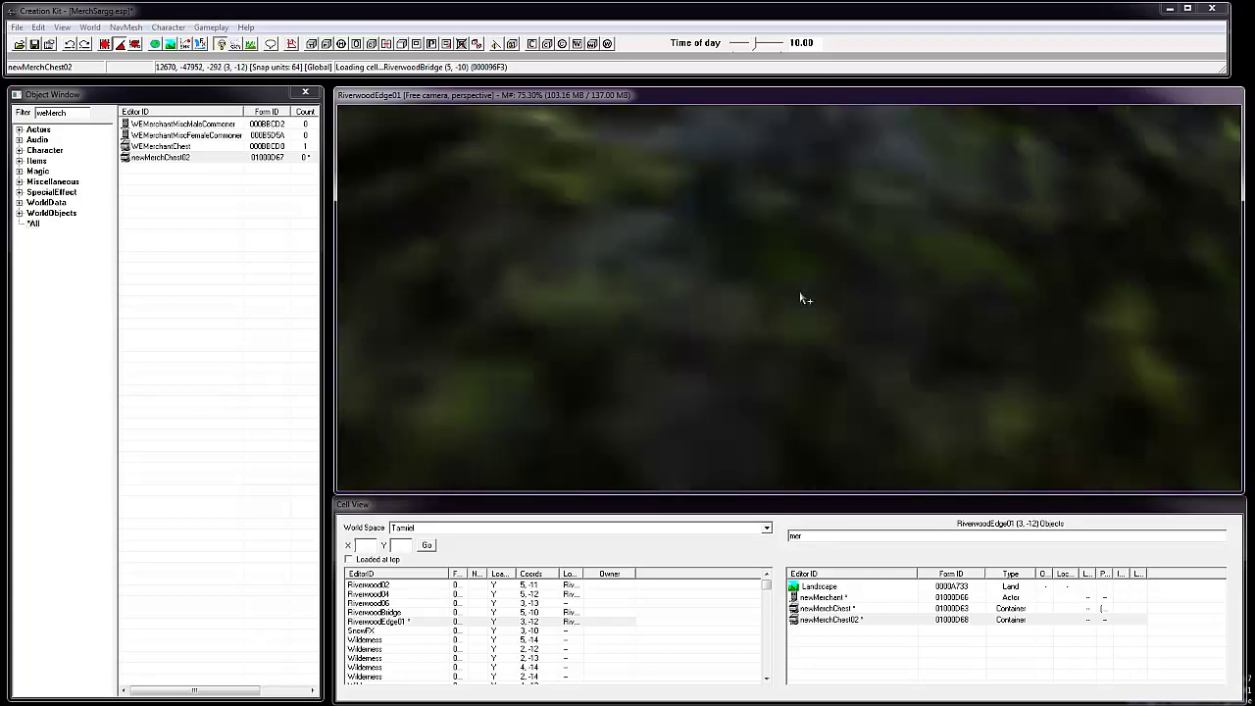
{"action": "scroll", "coordinate": [801, 297], "scroll_direction": "up", "scroll_amount": 3}
{"action": "middle_click_drag", "start_coordinate": [807, 278], "coordinate": [812, 230], "text": "shift"}
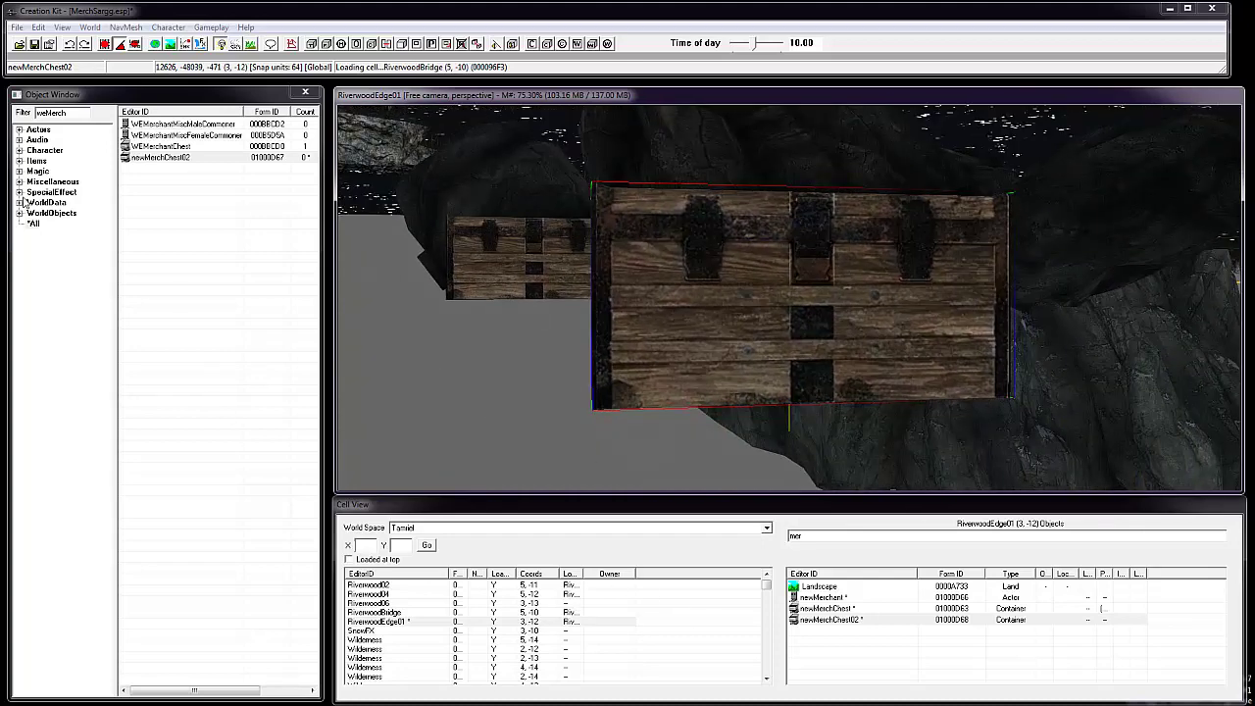
Clear the object filter and start a new faction in the Character faction list.
{"action": "double_click", "coordinate": [71, 112]}
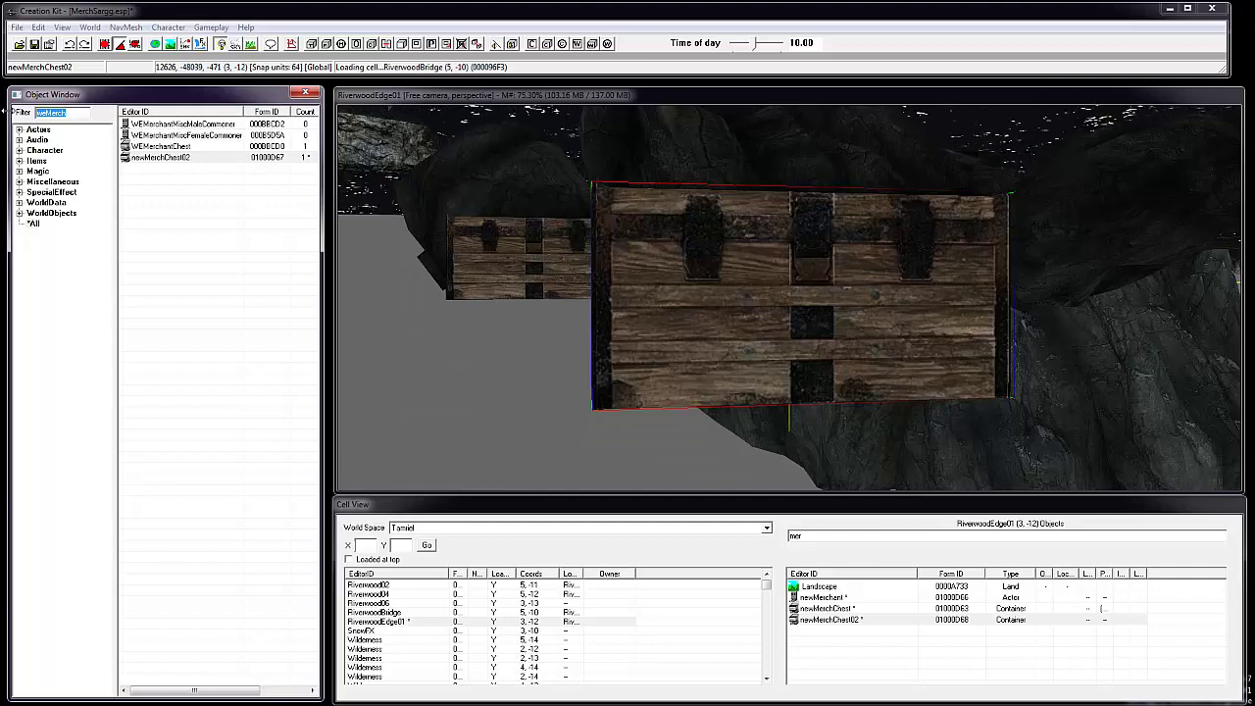
{"action": "key", "text": "BackSpace"}
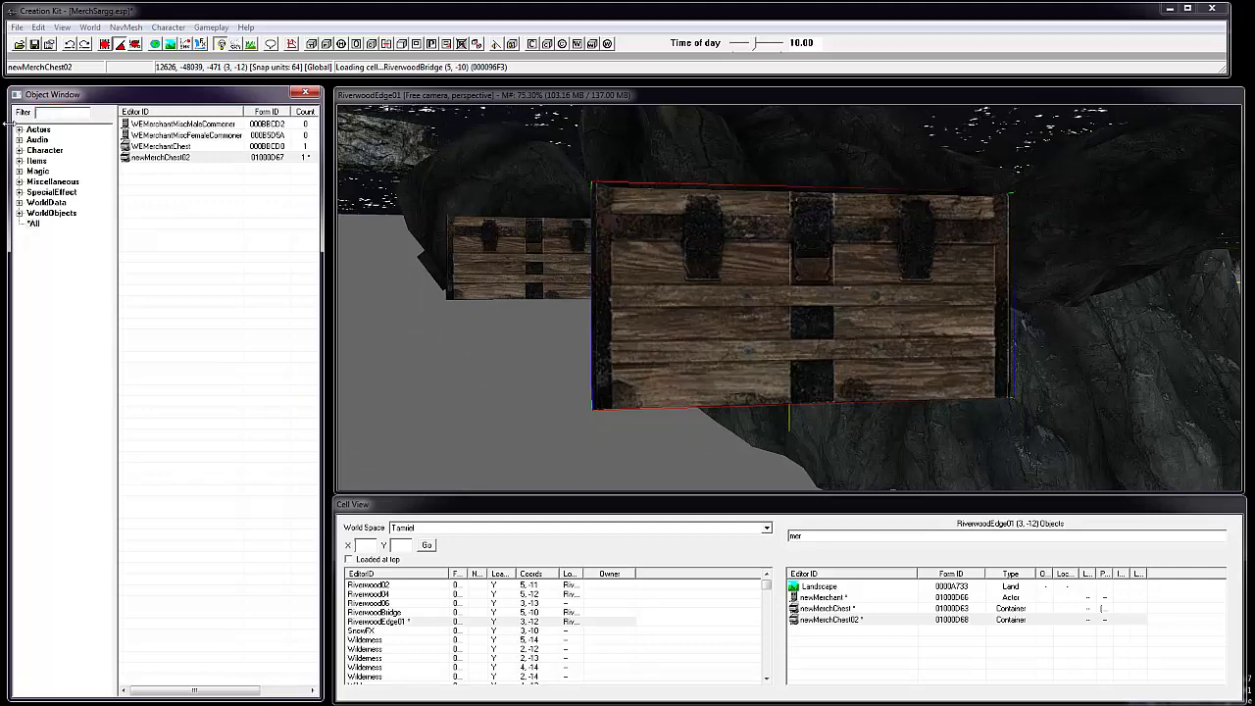
{"action": "left_click", "coordinate": [19, 151]}
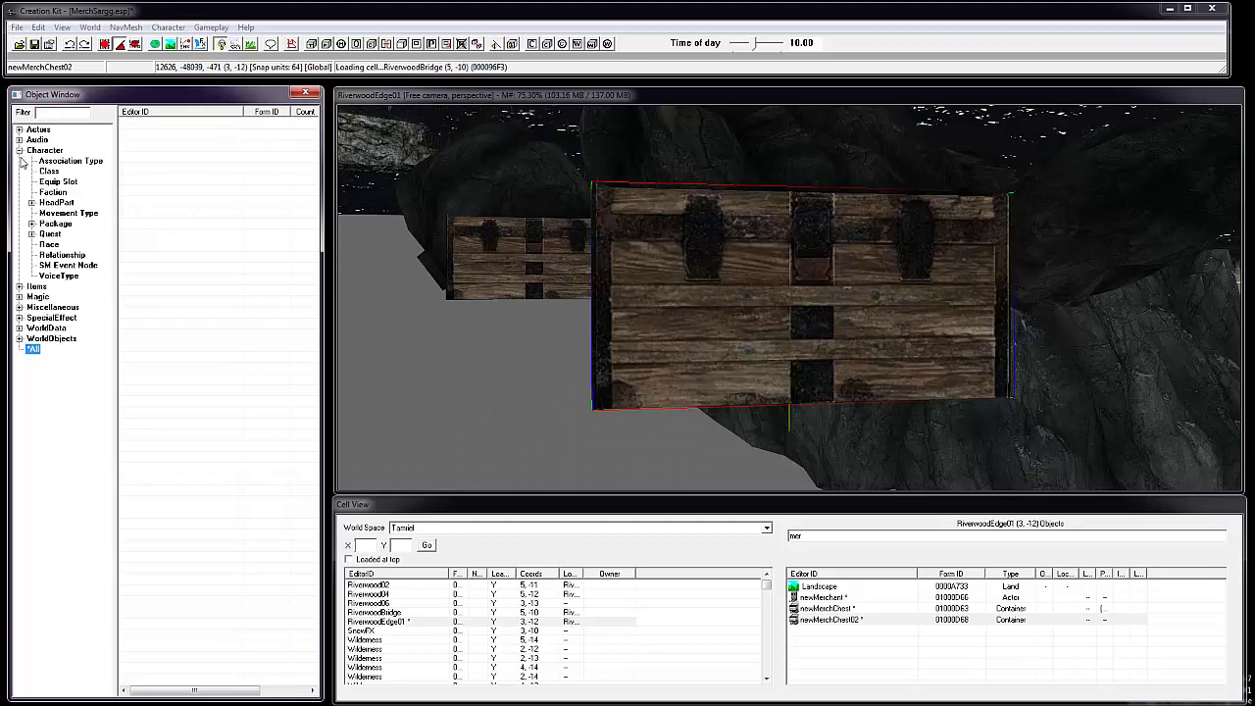
{"action": "left_click", "coordinate": [53, 193]}
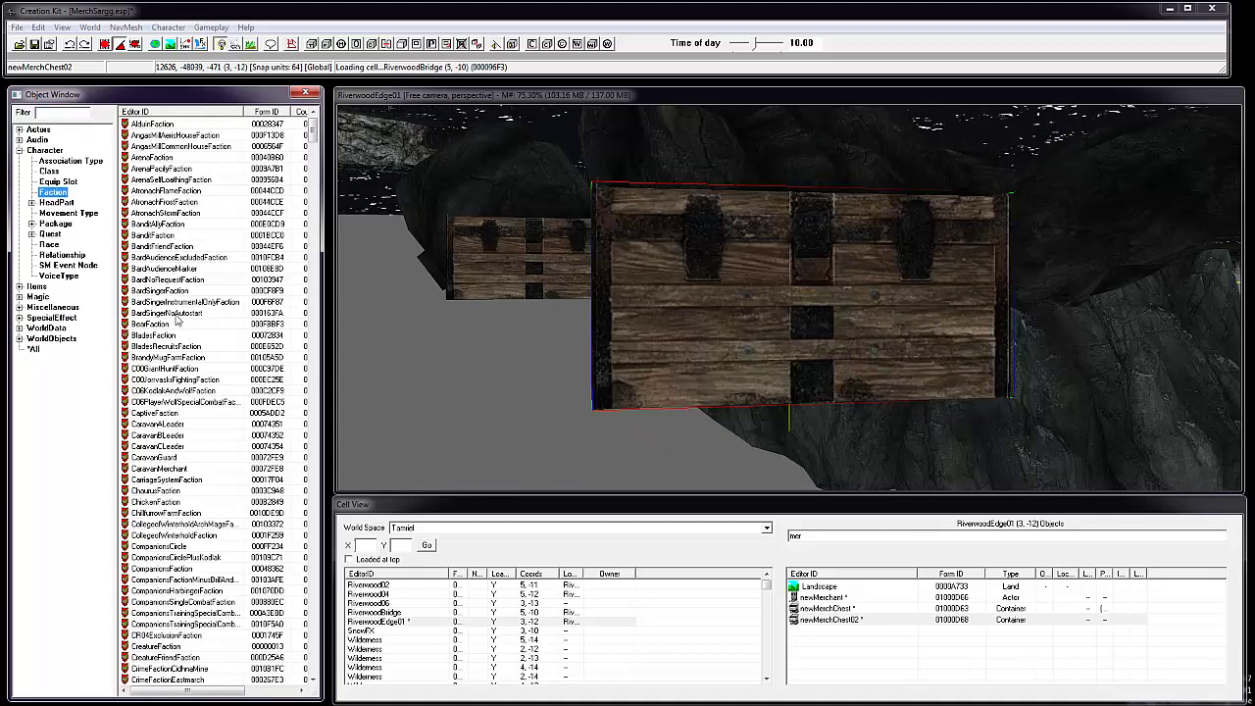
{"action": "left_click", "coordinate": [172, 313]}
{"action": "right_click", "coordinate": [194, 317]}
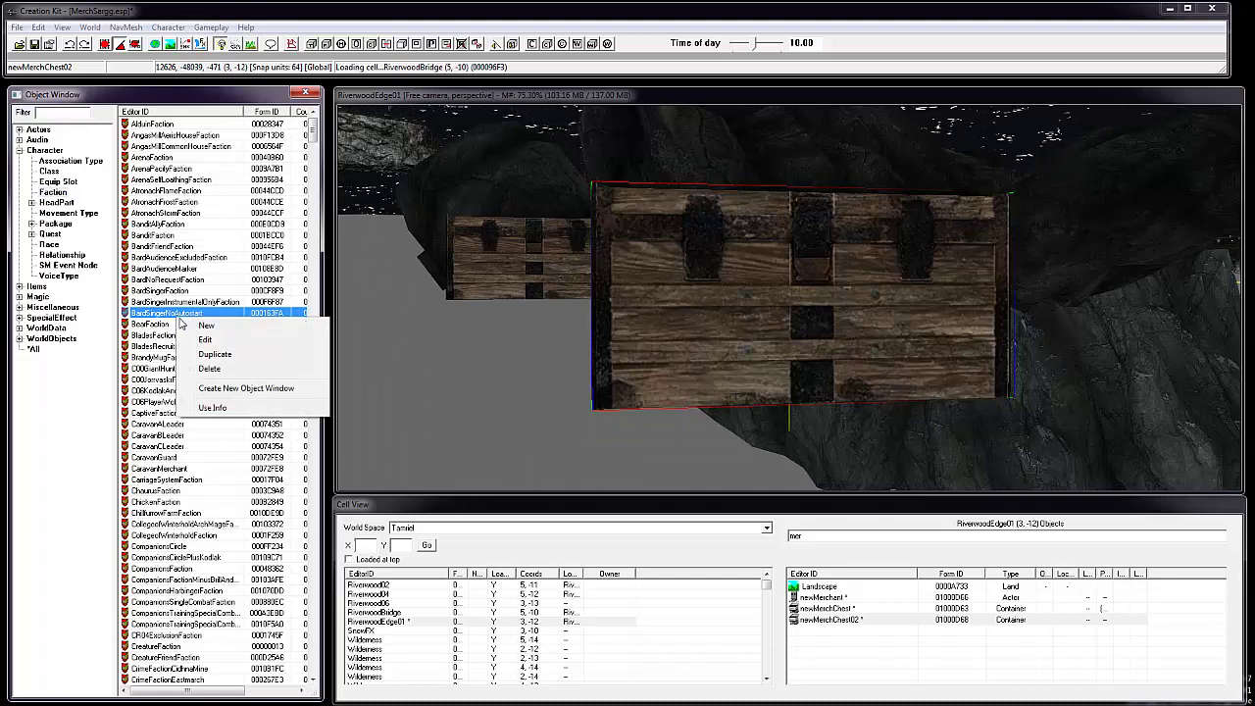
{"action": "left_click", "coordinate": [202, 326]}
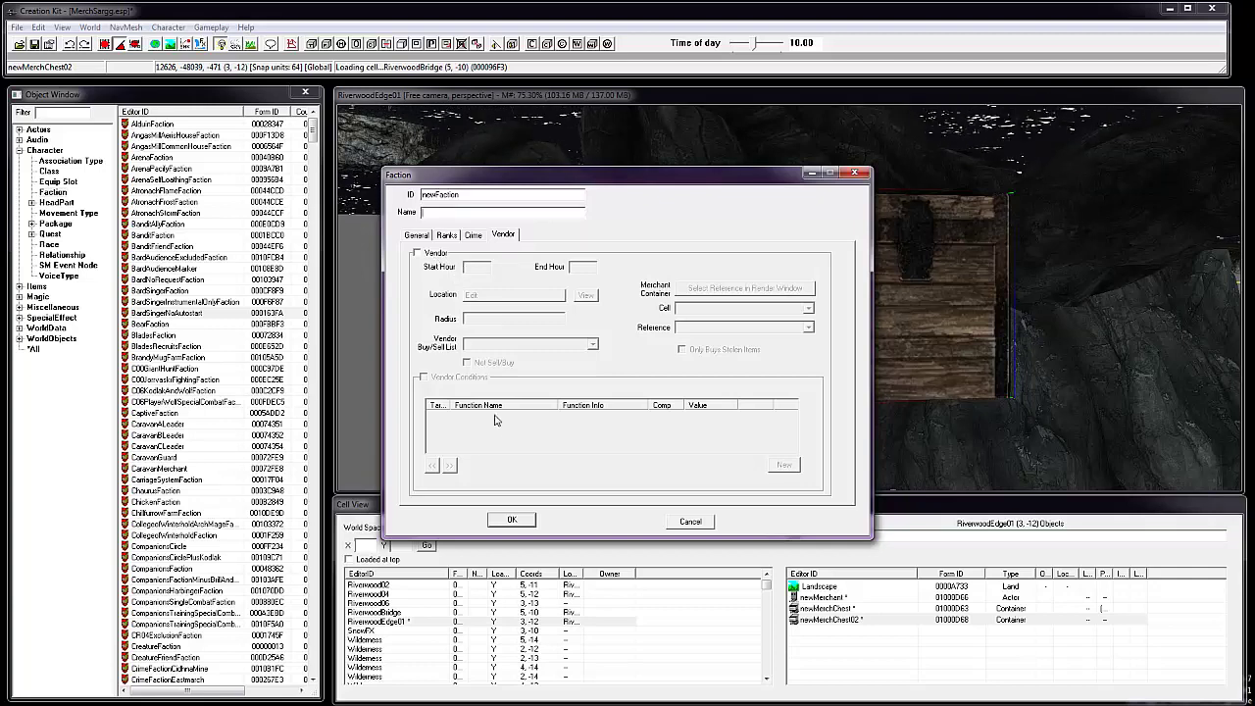
Make the faction a vendor with start hour 0, end hour 24 and its location set to Near Self.
{"action": "left_click", "coordinate": [415, 254]}
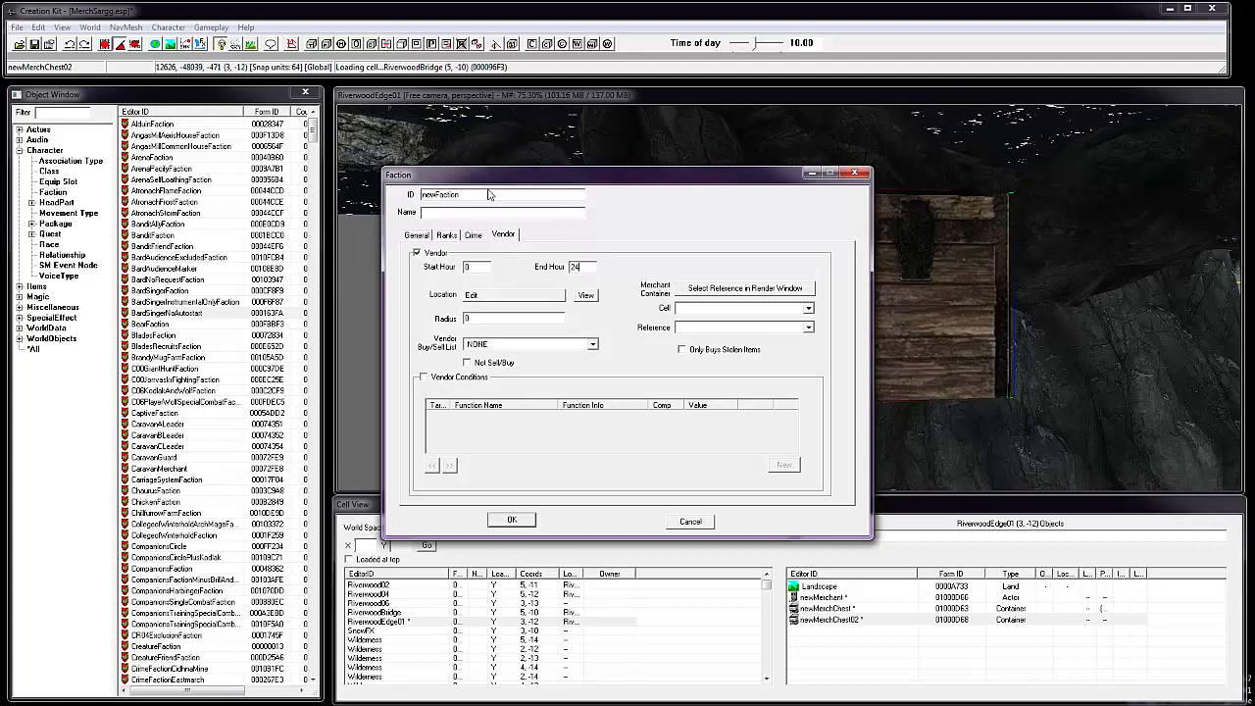
{"action": "left_click", "coordinate": [490, 295]}
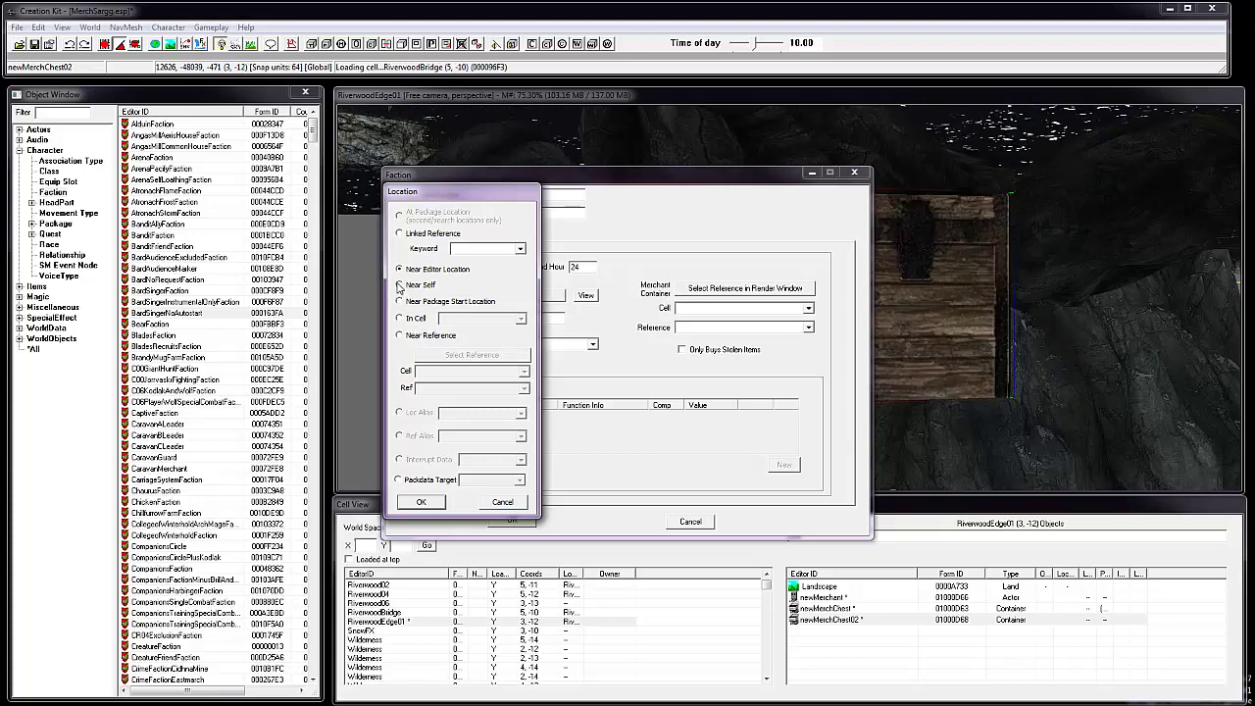
{"action": "left_click", "coordinate": [420, 501]}
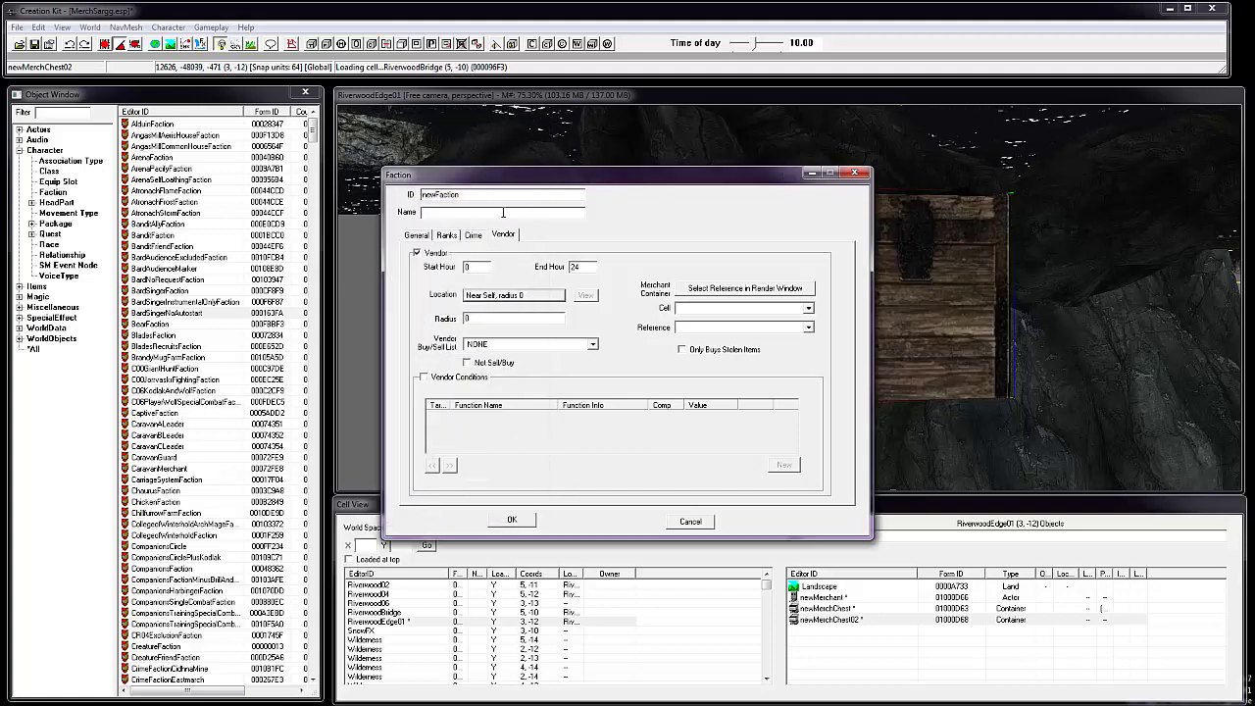
Check the faction's general settings and assign the placed newMerchChest02 in RiverwoodEdge01 as its merchant container.
{"action": "left_click", "coordinate": [416, 236]}
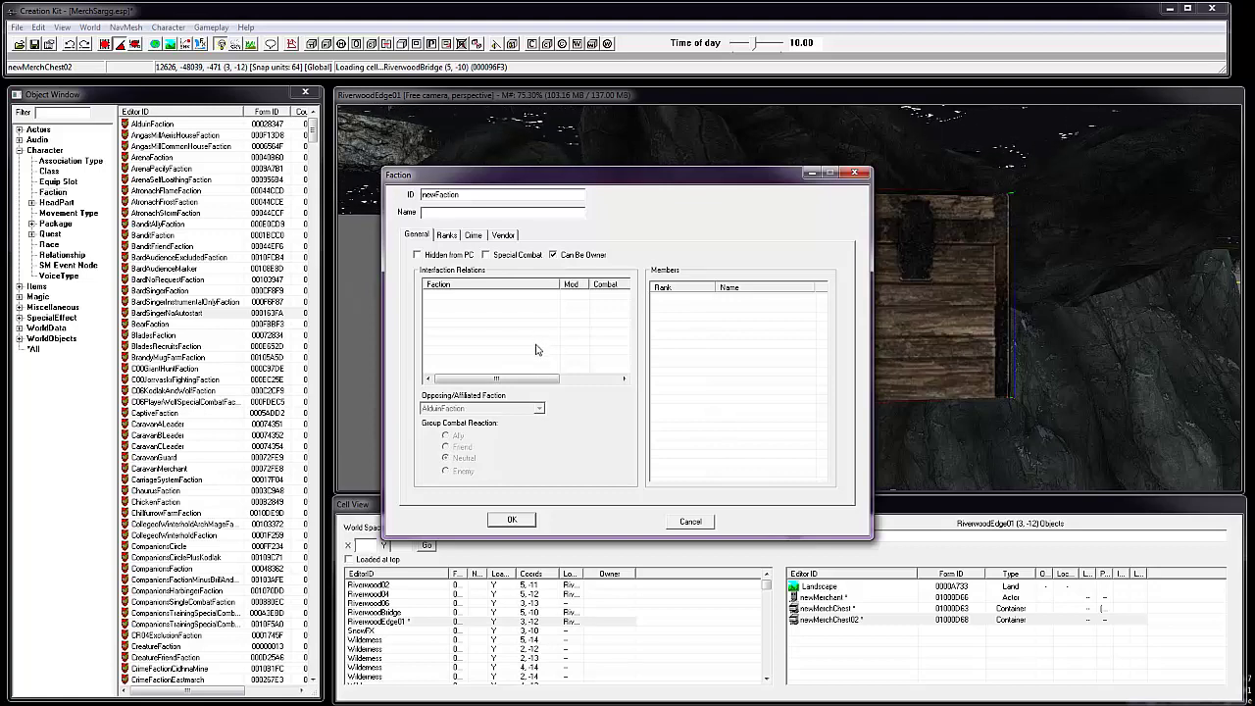
{"action": "left_click", "coordinate": [503, 235]}
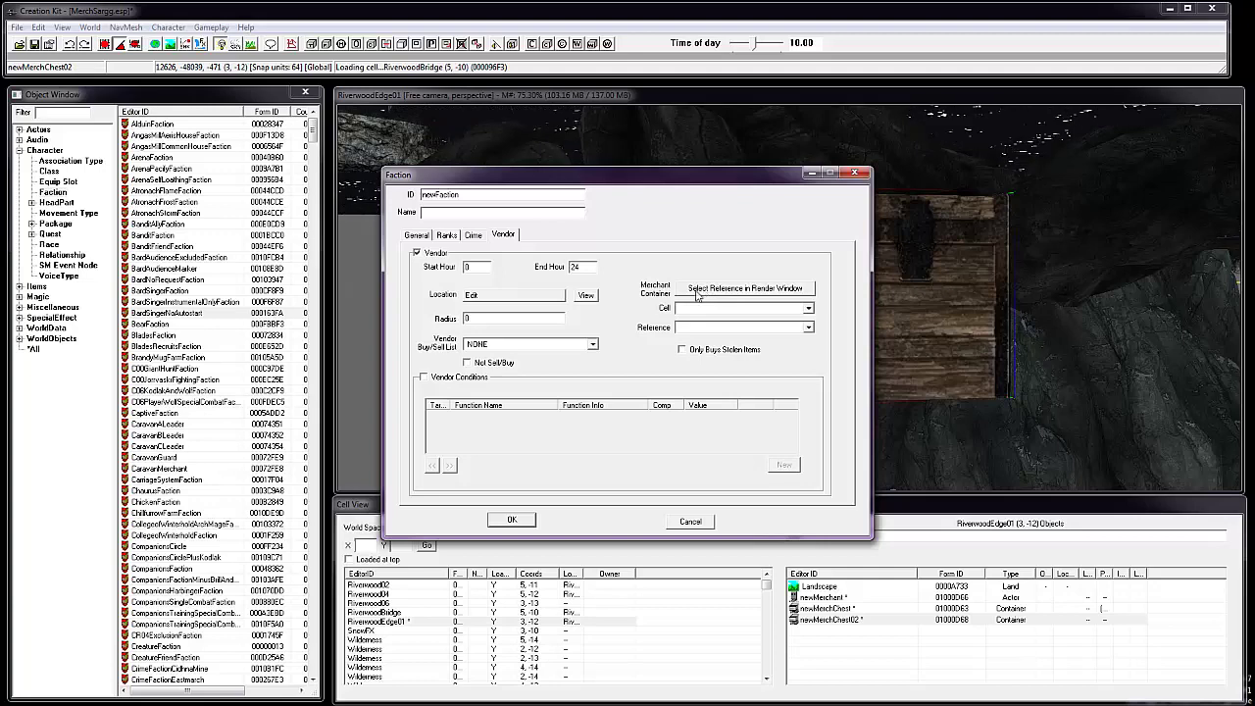
{"action": "left_click", "coordinate": [478, 300]}
{"action": "left_click", "coordinate": [697, 294]}
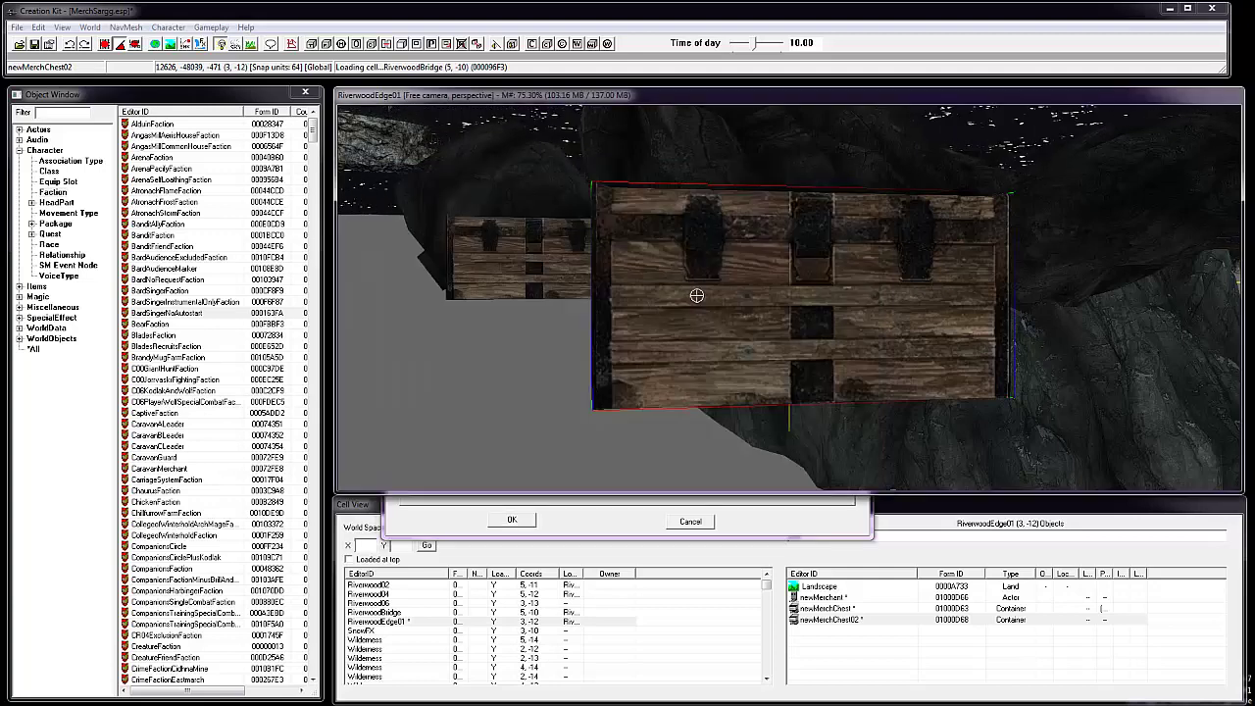
{"action": "double_click", "coordinate": [696, 295]}
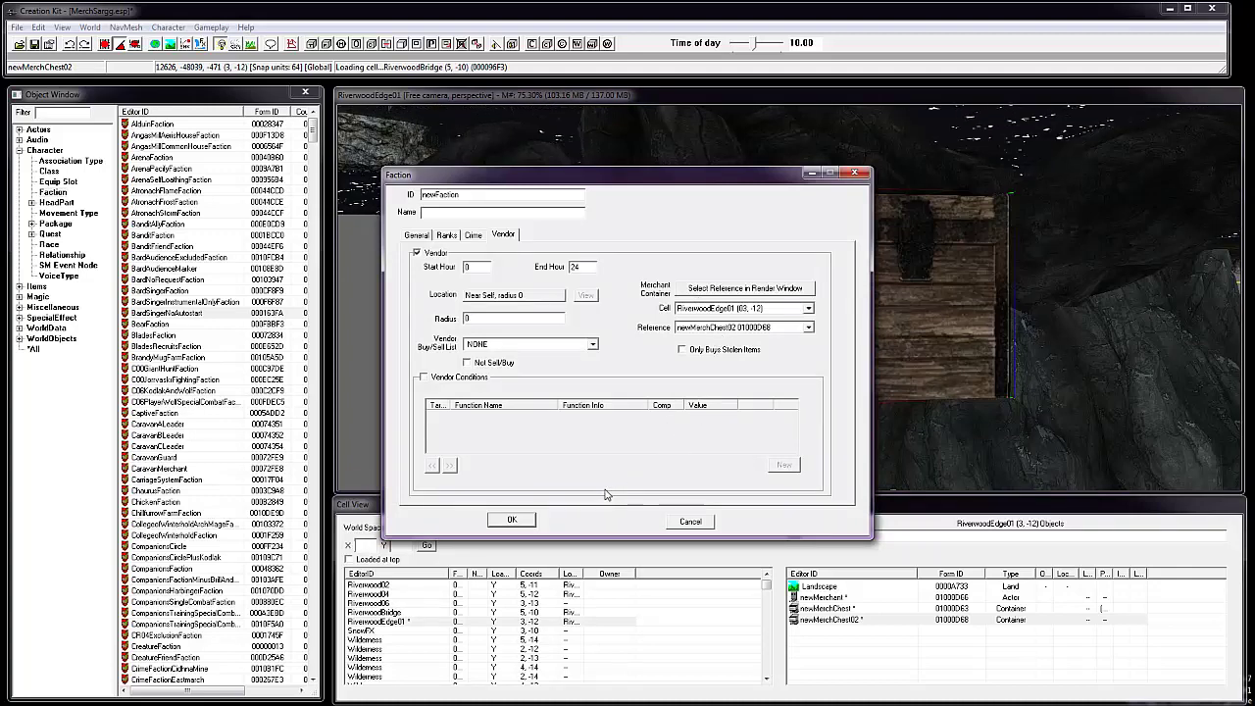
Set the vendor buy/sell list to VendorItemsMisc with Not Sell/Buy enabled, and close the faction without saving it.
{"action": "left_click", "coordinate": [593, 344]}
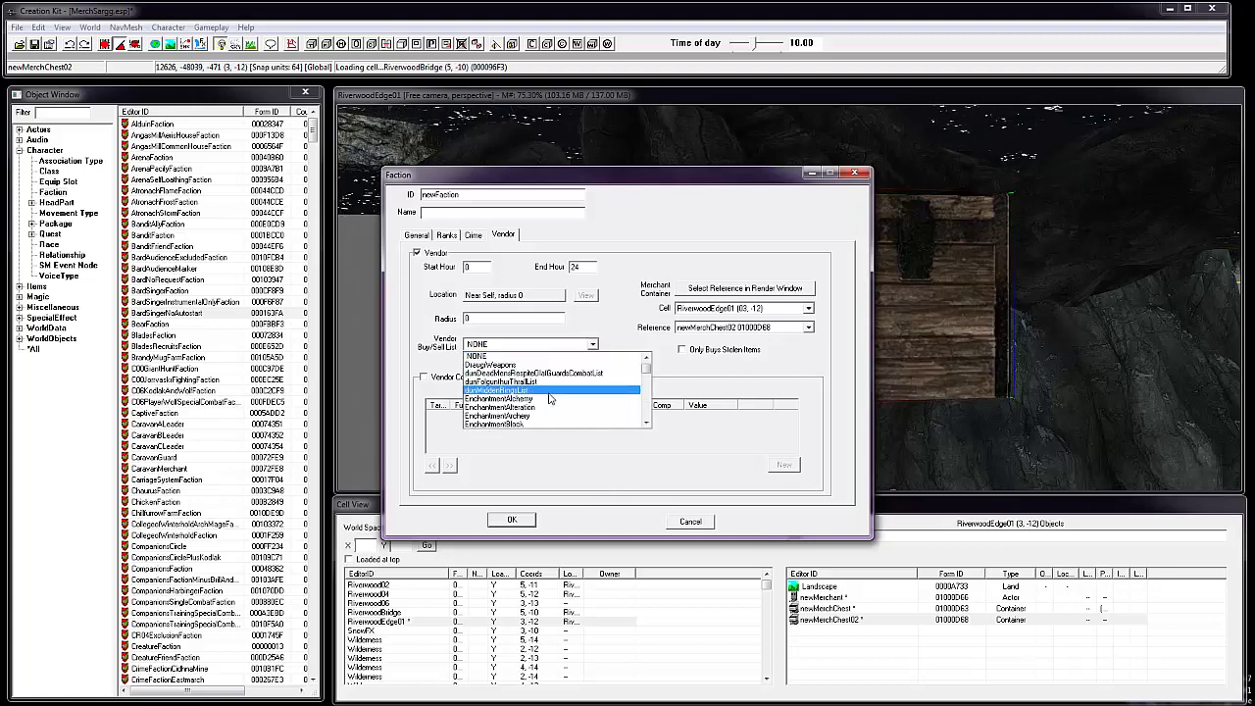
{"action": "scroll", "coordinate": [539, 417], "scroll_direction": "down", "scroll_amount": 5}
{"action": "scroll", "coordinate": [536, 423], "scroll_direction": "down", "scroll_amount": 8}
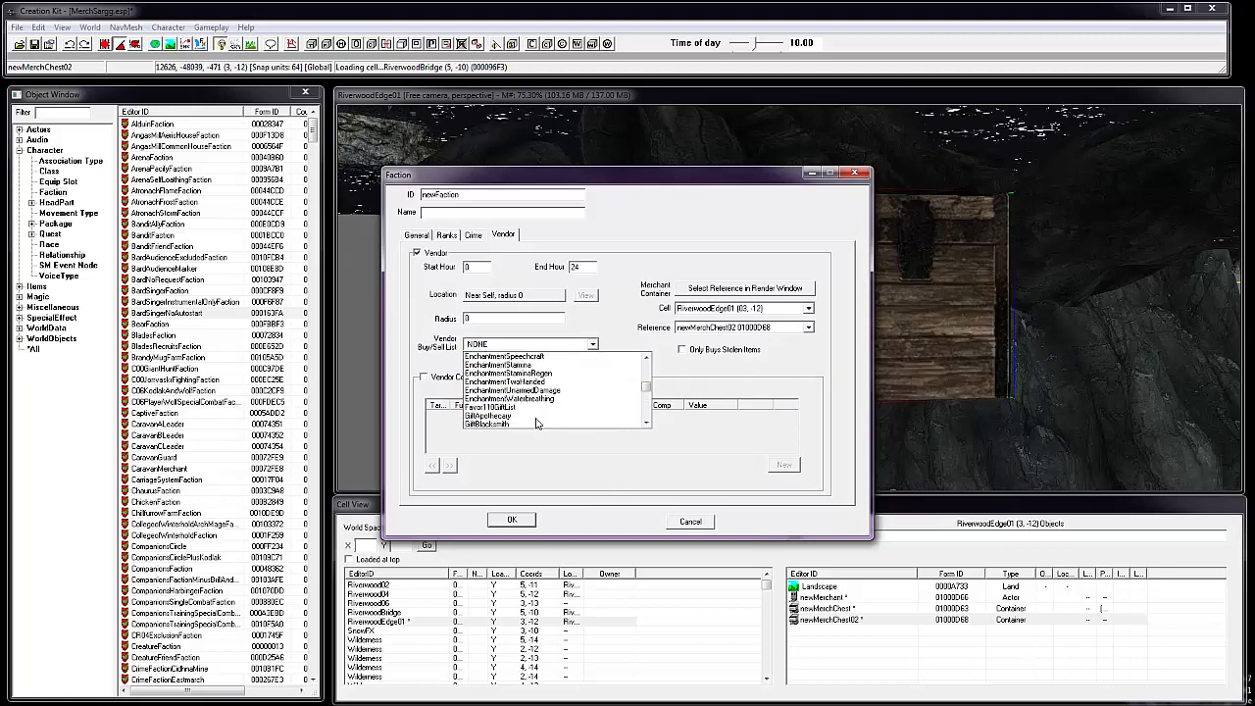
{"action": "scroll", "coordinate": [536, 423], "scroll_direction": "down", "scroll_amount": 10}
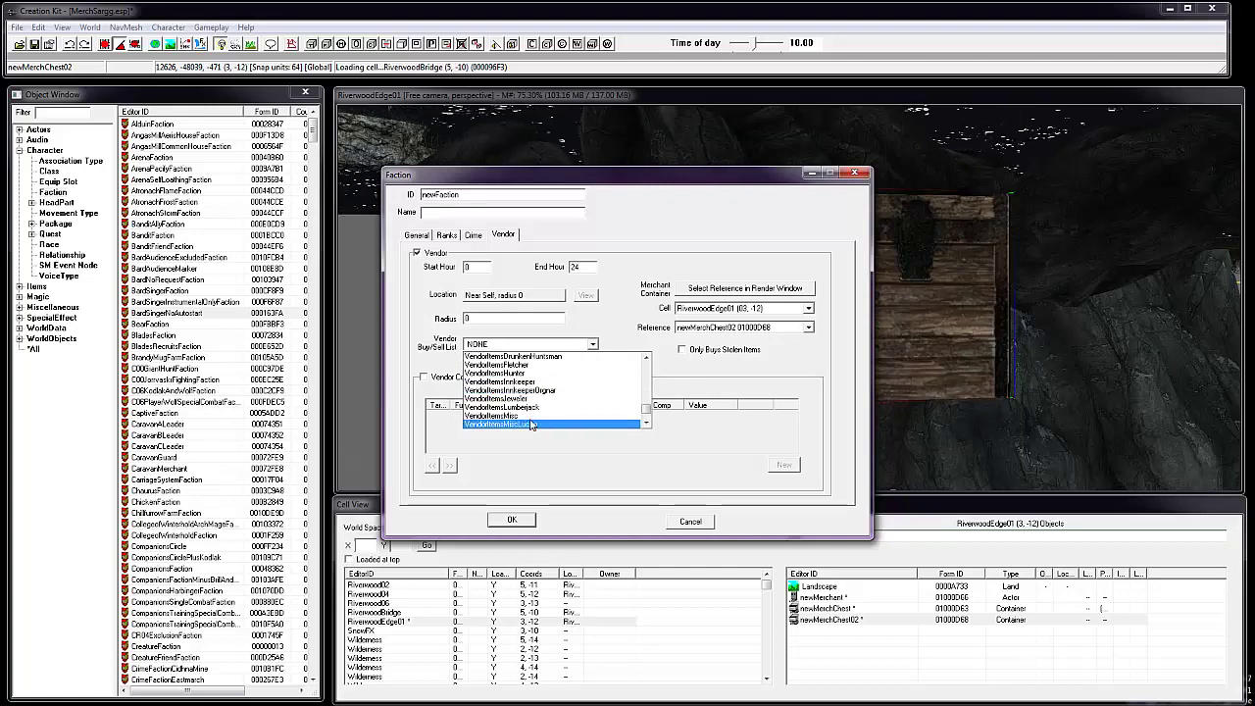
{"action": "left_click", "coordinate": [515, 414]}
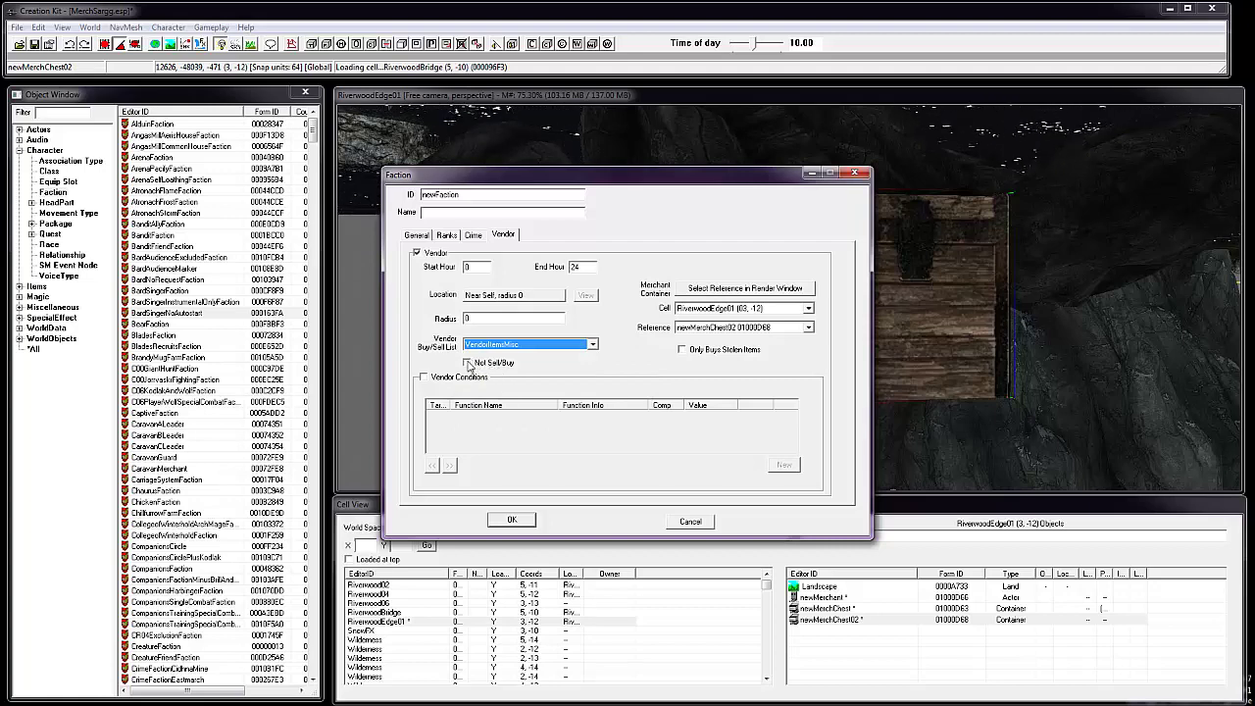
{"action": "left_click", "coordinate": [467, 363]}
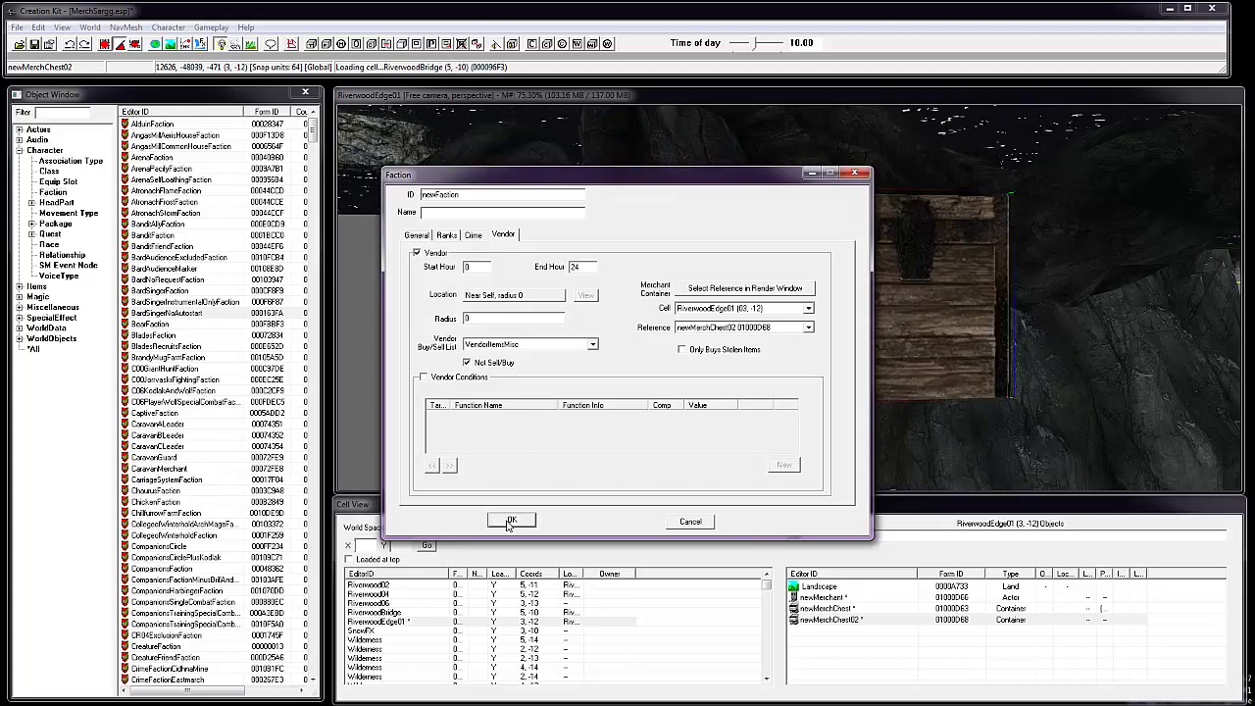
{"action": "left_click", "coordinate": [686, 522]}
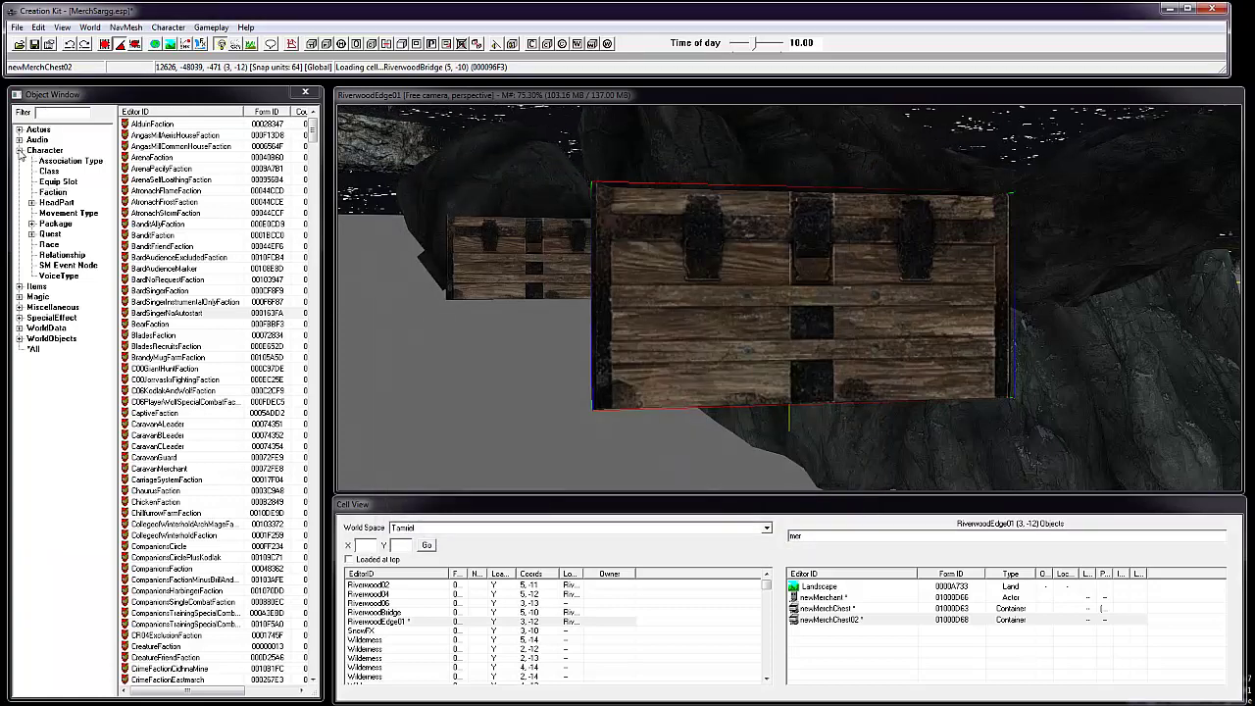
Create a new unique actor with ID newMerchCailen, name Cailen and short name Cail.
{"action": "left_click", "coordinate": [18, 150]}
{"action": "left_click", "coordinate": [18, 129]}
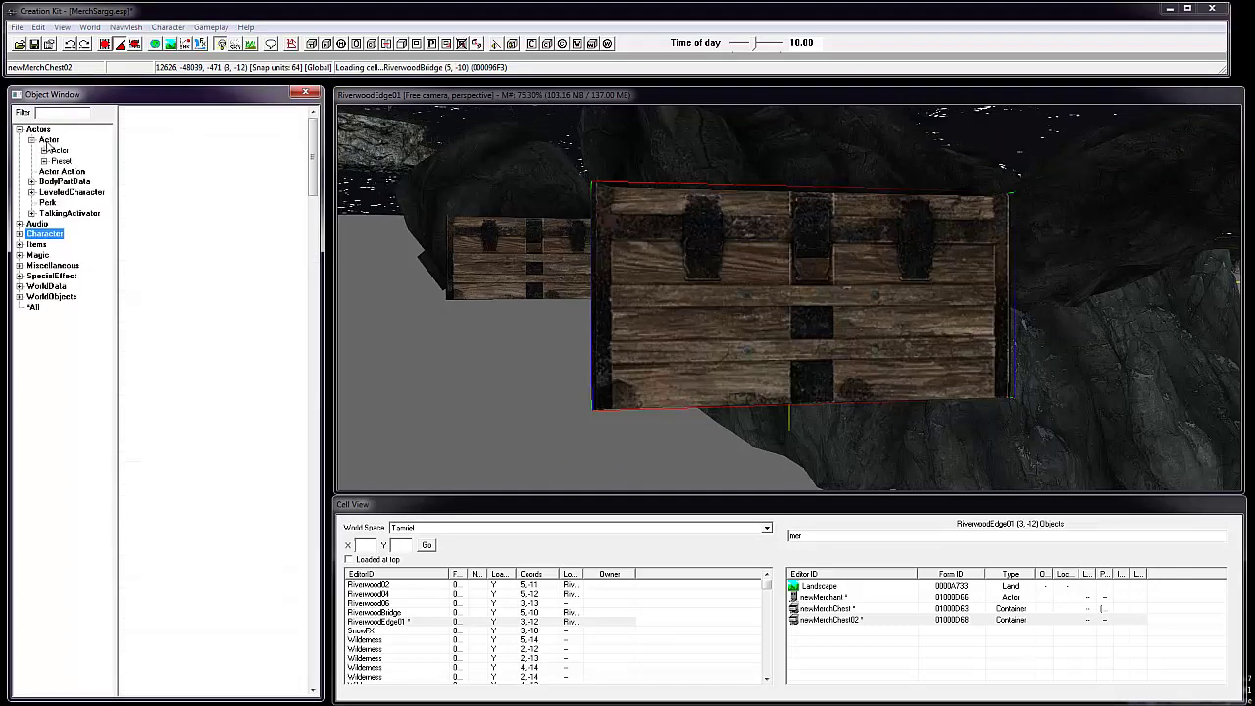
{"action": "left_click", "coordinate": [48, 140]}
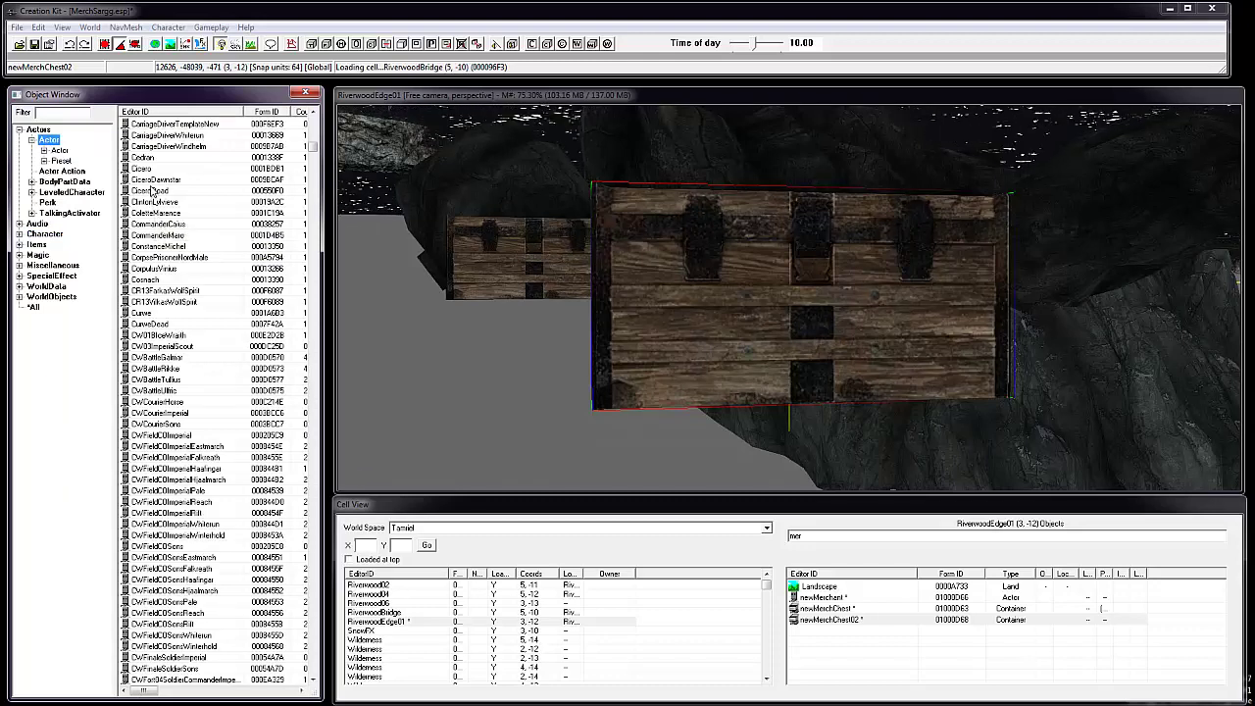
{"action": "right_click", "coordinate": [147, 157]}
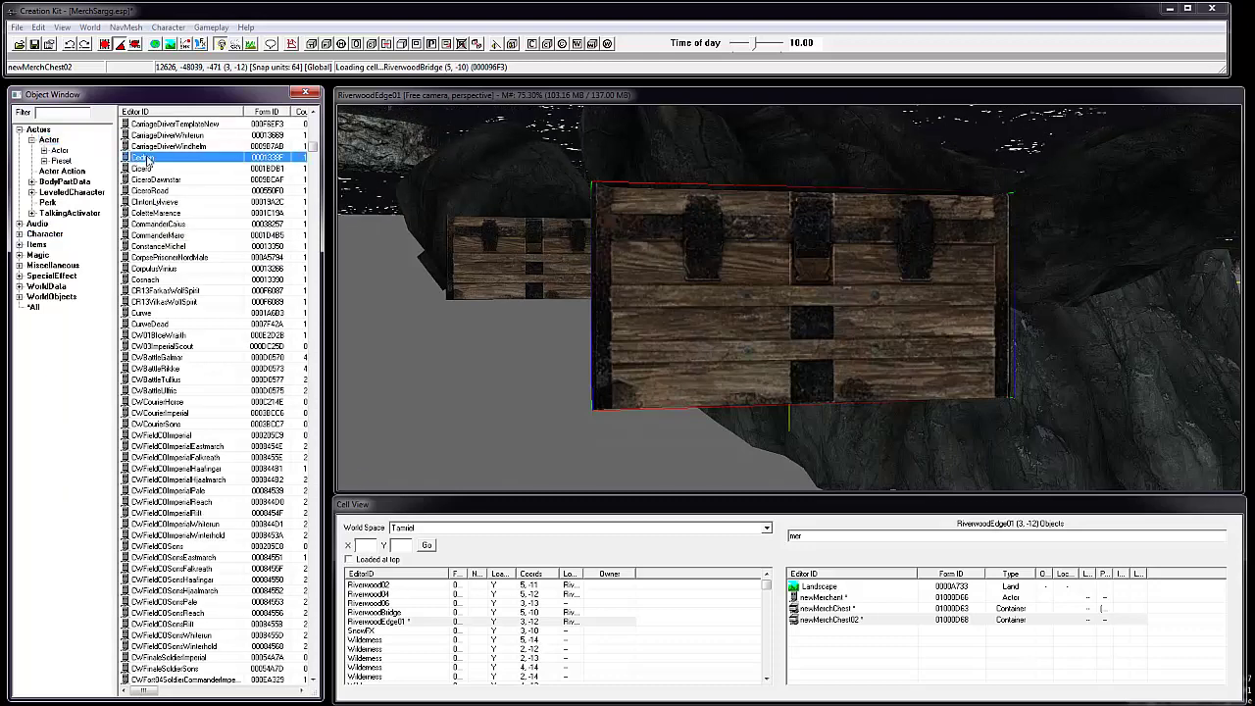
{"action": "left_click", "coordinate": [171, 166]}
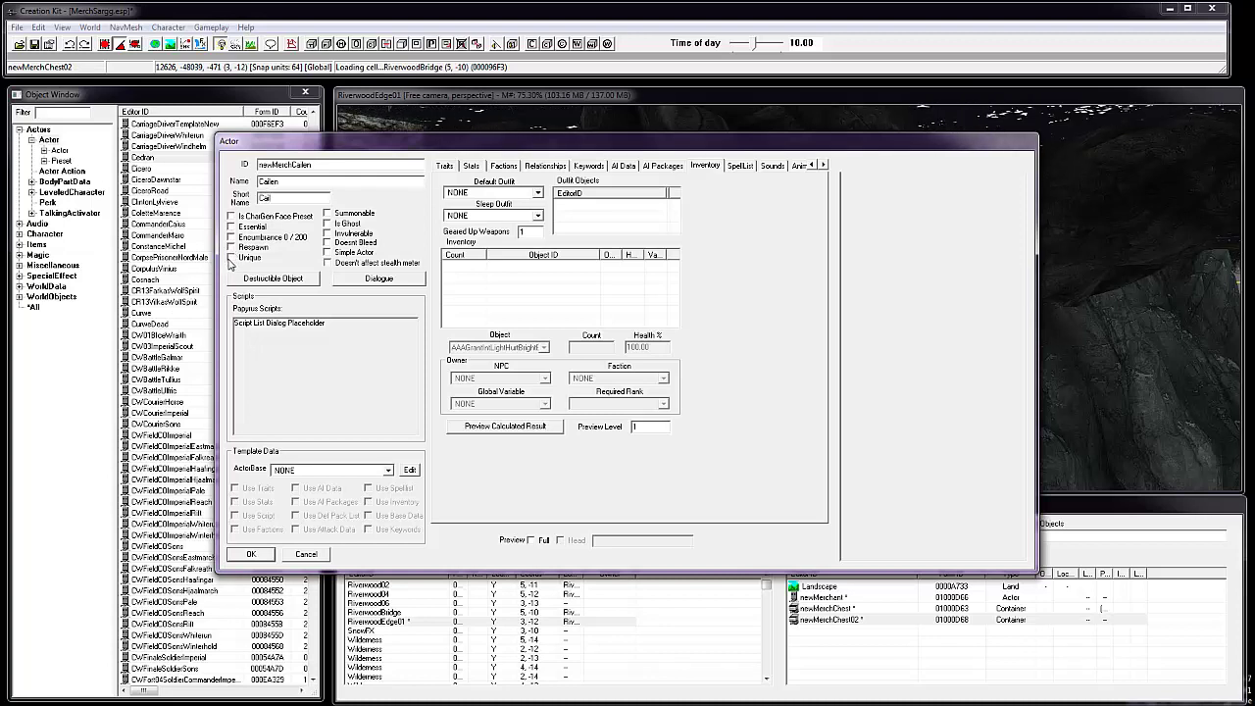
{"action": "left_click", "coordinate": [231, 258]}
Set the actor's race to HighElfRaceVampire and make the actor female, leaving the skin as NONE.
{"action": "left_click", "coordinate": [445, 166]}
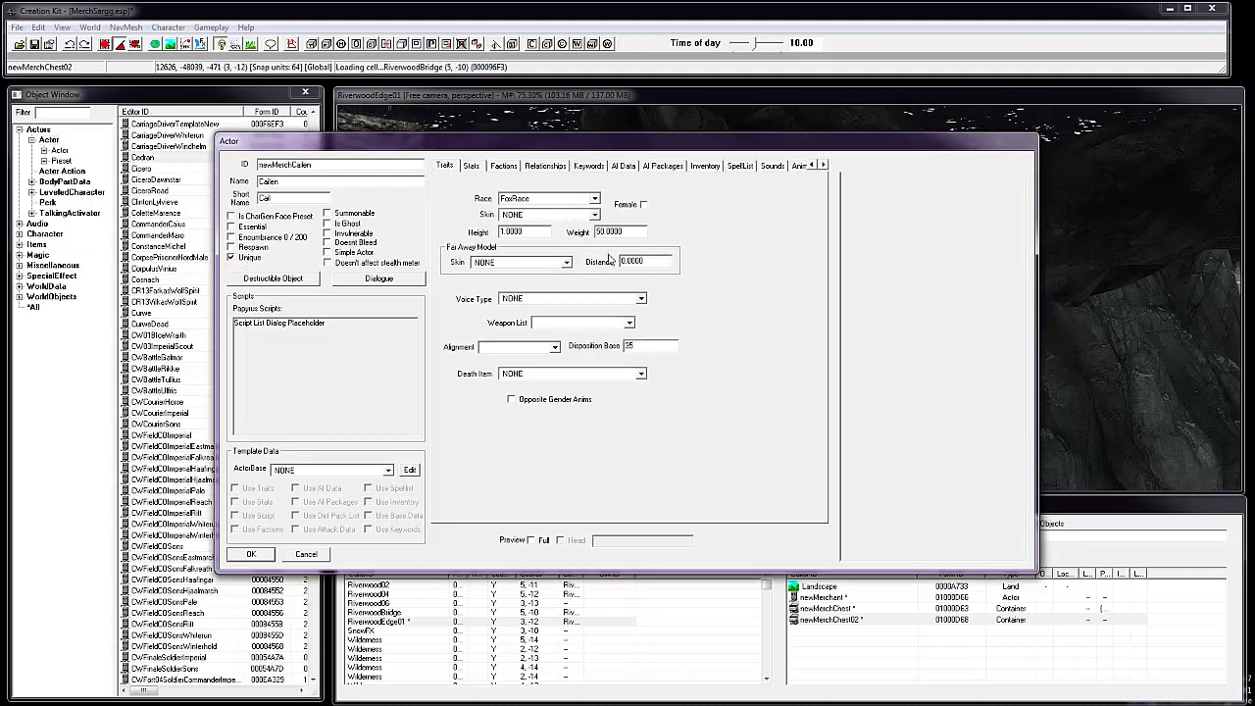
{"action": "left_click", "coordinate": [594, 199]}
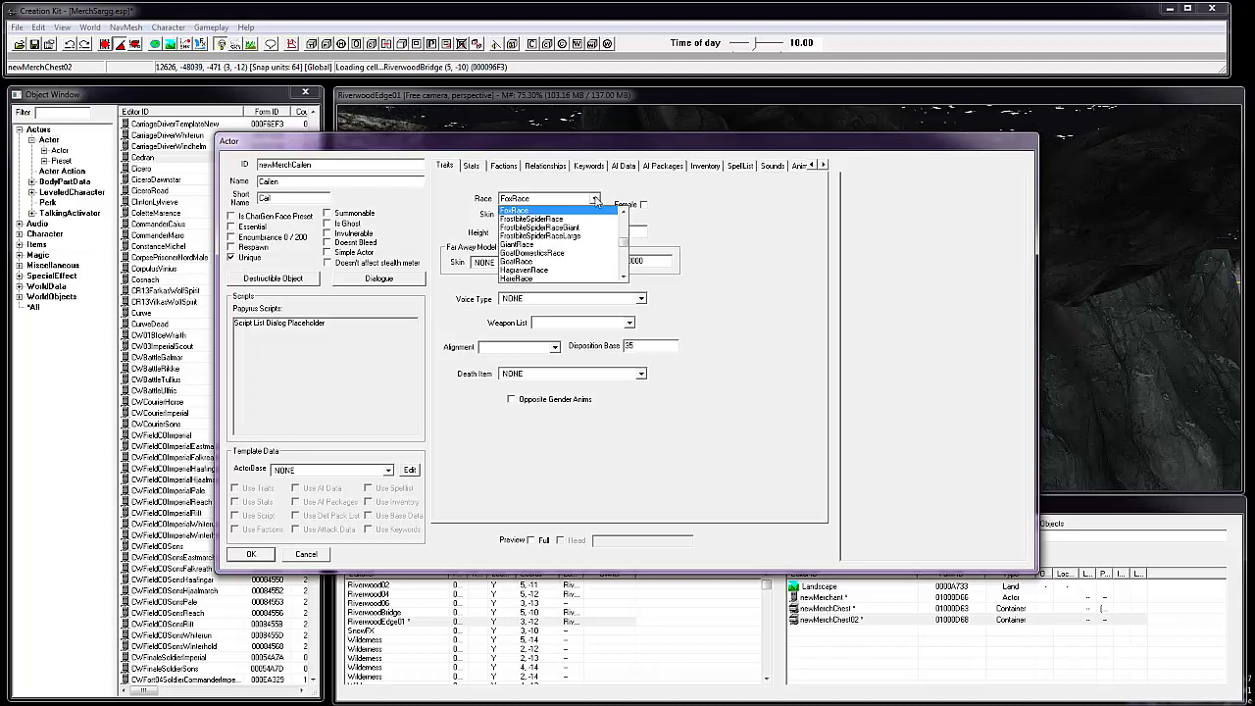
{"action": "scroll", "coordinate": [602, 255], "scroll_direction": "down", "scroll_amount": 5}
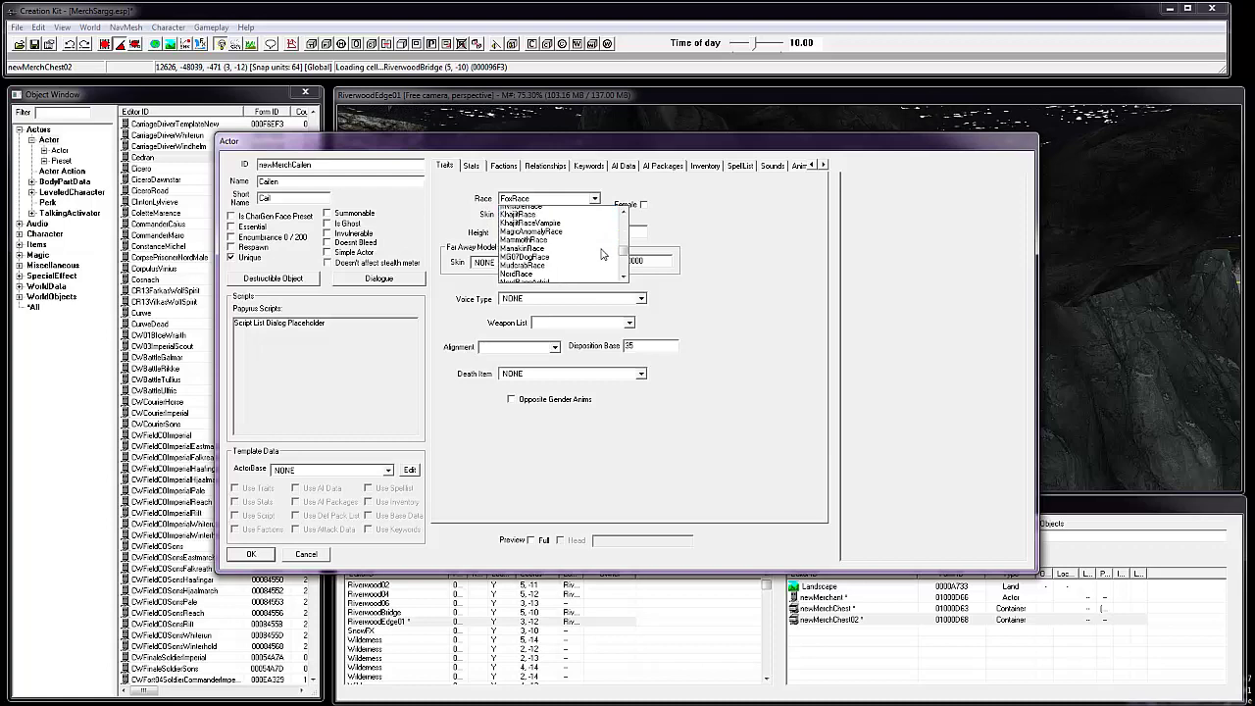
{"action": "scroll", "coordinate": [602, 255], "scroll_direction": "down", "scroll_amount": 5}
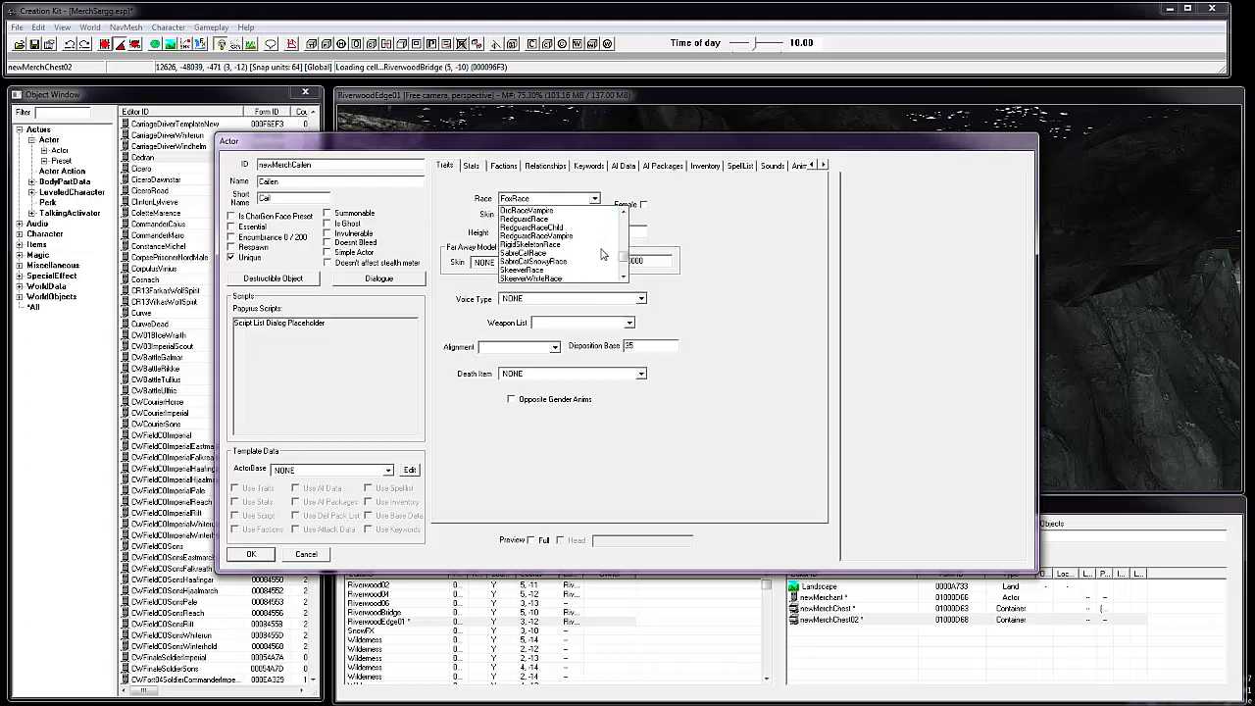
{"action": "scroll", "coordinate": [602, 255], "scroll_direction": "up", "scroll_amount": 1}
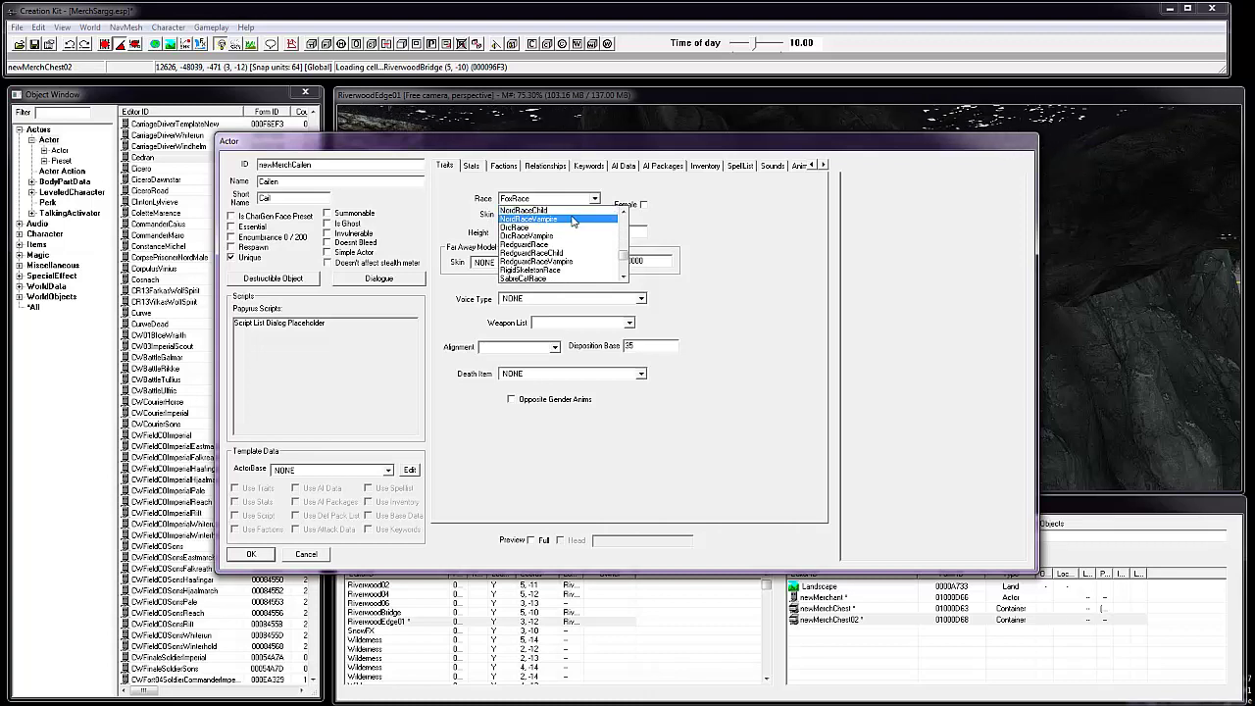
{"action": "scroll", "coordinate": [574, 220], "scroll_direction": "up", "scroll_amount": 4}
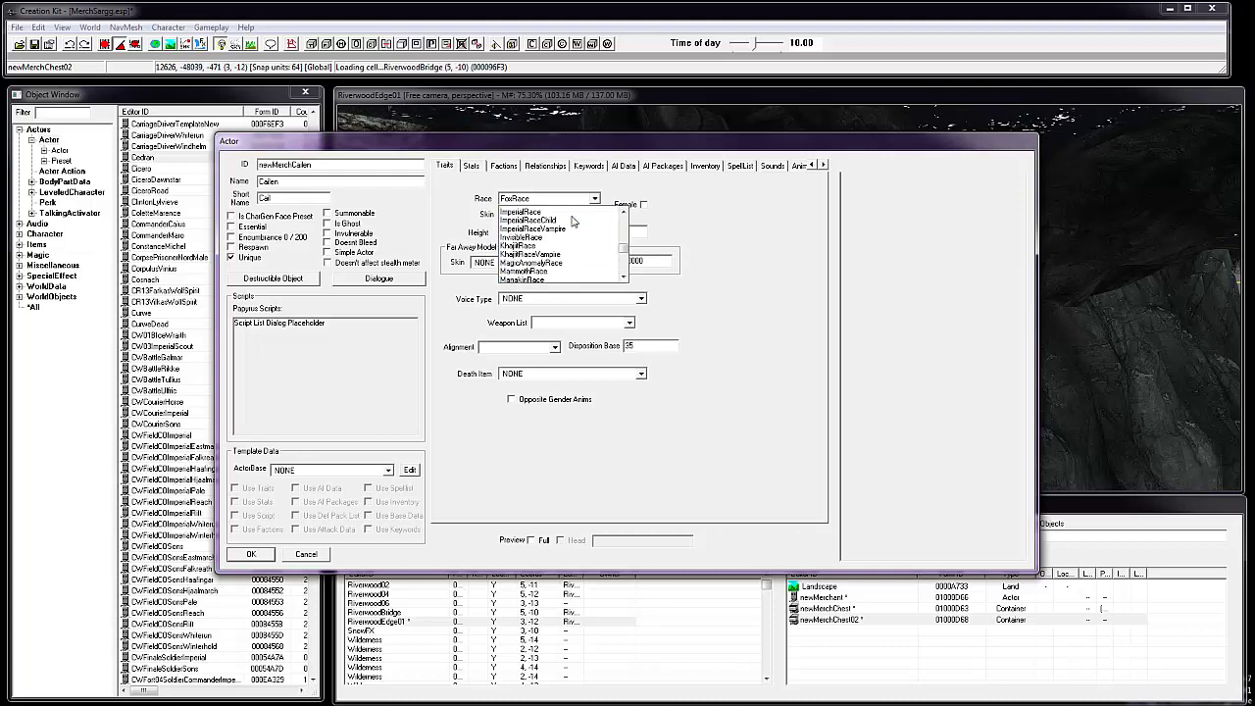
{"action": "scroll", "coordinate": [573, 220], "scroll_direction": "up", "scroll_amount": 3}
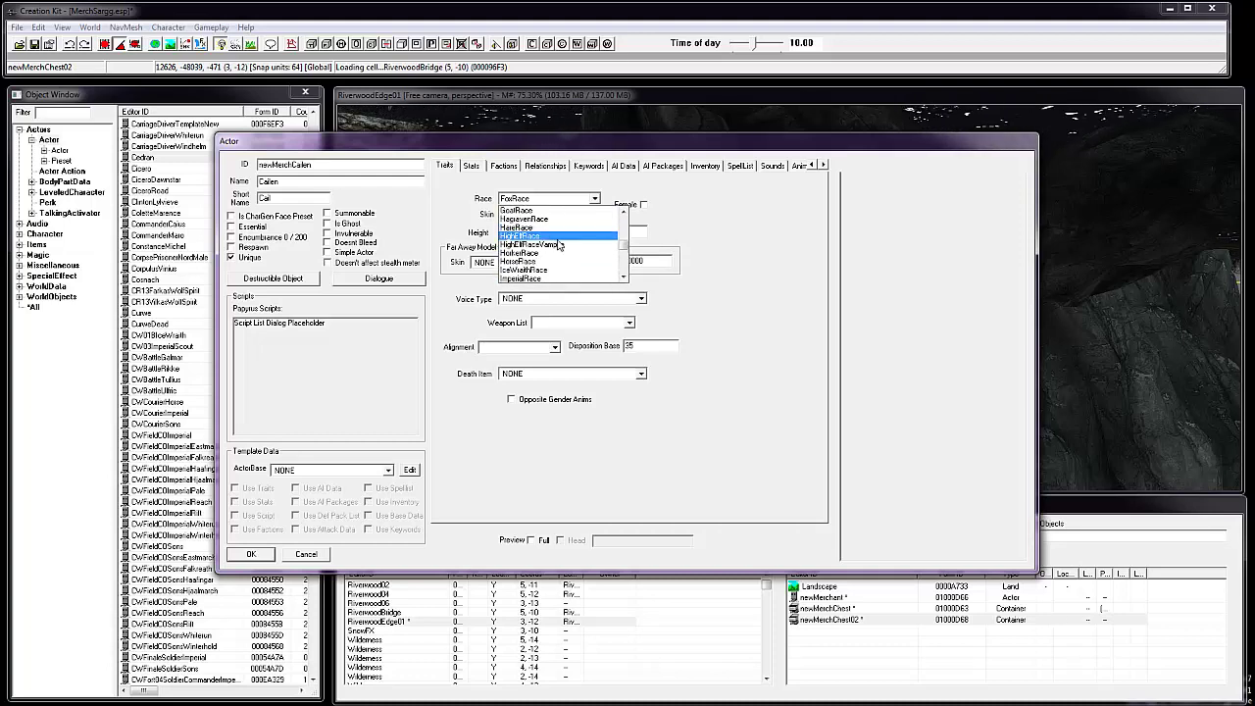
{"action": "left_click", "coordinate": [558, 244]}
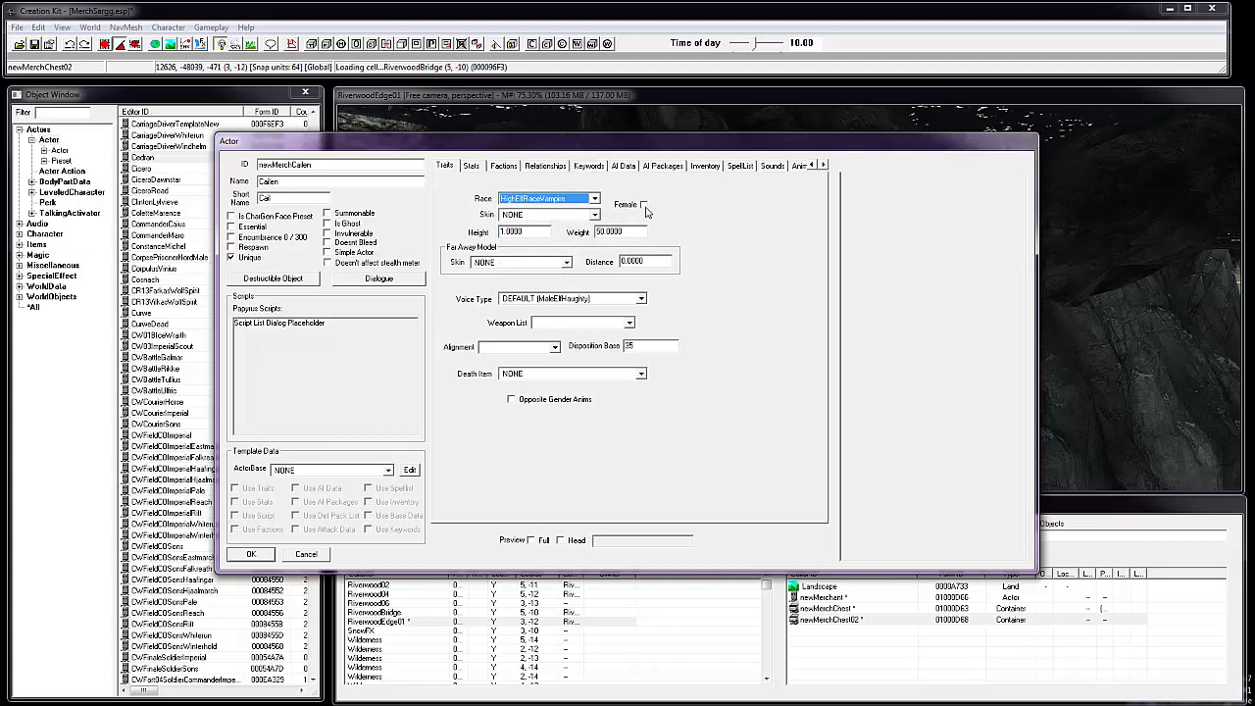
{"action": "left_click", "coordinate": [644, 205]}
{"action": "left_click", "coordinate": [594, 214]}
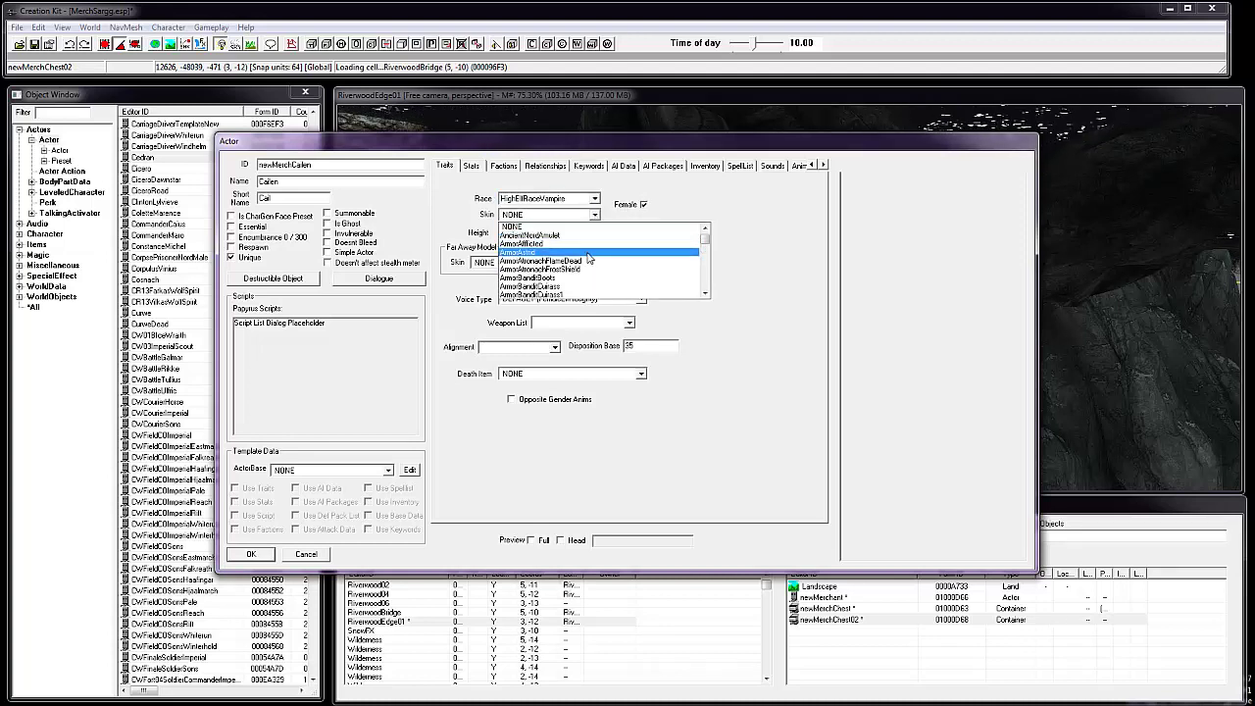
{"action": "left_click", "coordinate": [595, 216]}
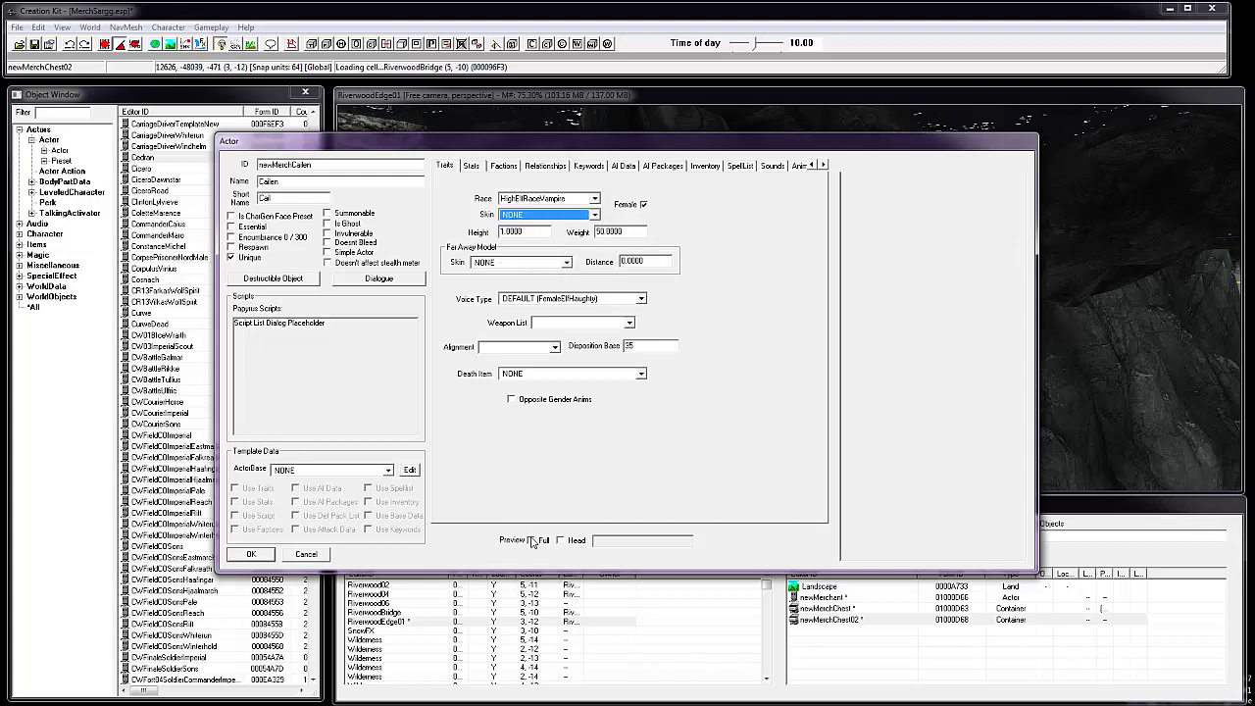
Show the actor's full-body preview and set the default outfit to WisemanOutfit03.
{"action": "left_click", "coordinate": [531, 540]}
{"action": "middle_click_drag", "start_coordinate": [904, 368], "coordinate": [893, 360]}
{"action": "left_click", "coordinate": [692, 167]}
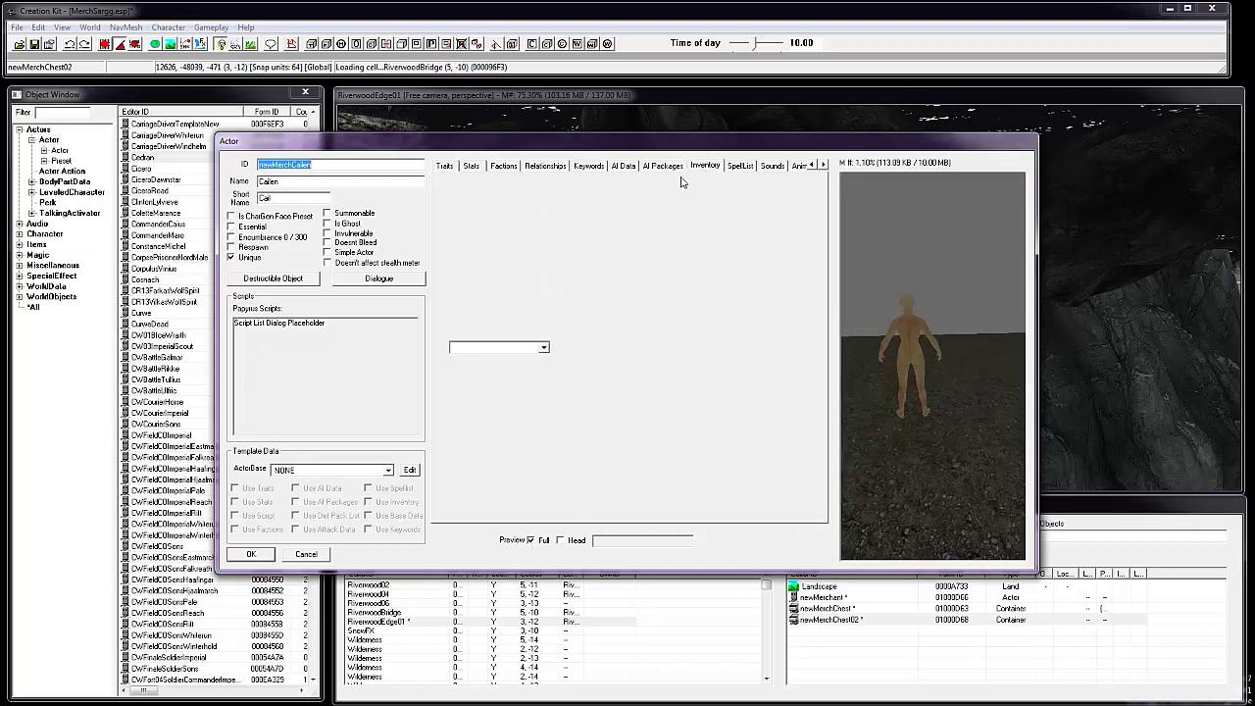
{"action": "left_click", "coordinate": [536, 196]}
{"action": "scroll", "coordinate": [549, 235], "scroll_direction": "down", "scroll_amount": 8}
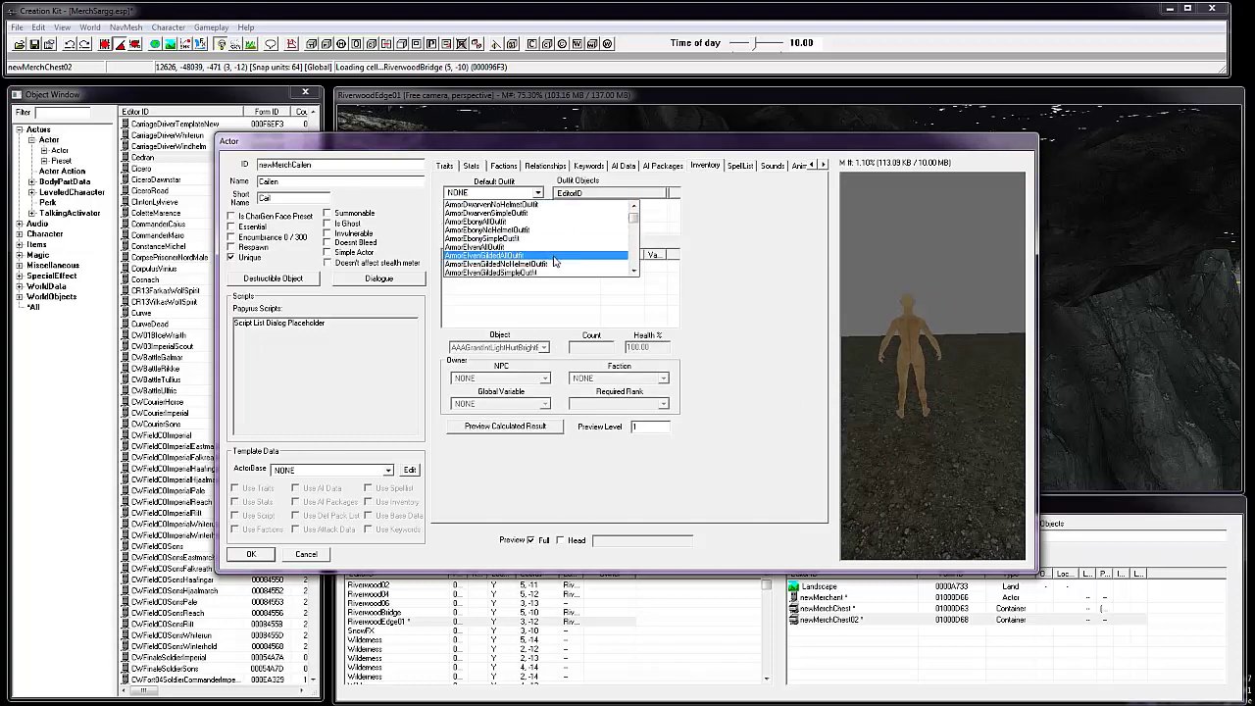
{"action": "scroll", "coordinate": [551, 261], "scroll_direction": "down", "scroll_amount": 3}
{"action": "scroll", "coordinate": [549, 260], "scroll_direction": "down", "scroll_amount": 1}
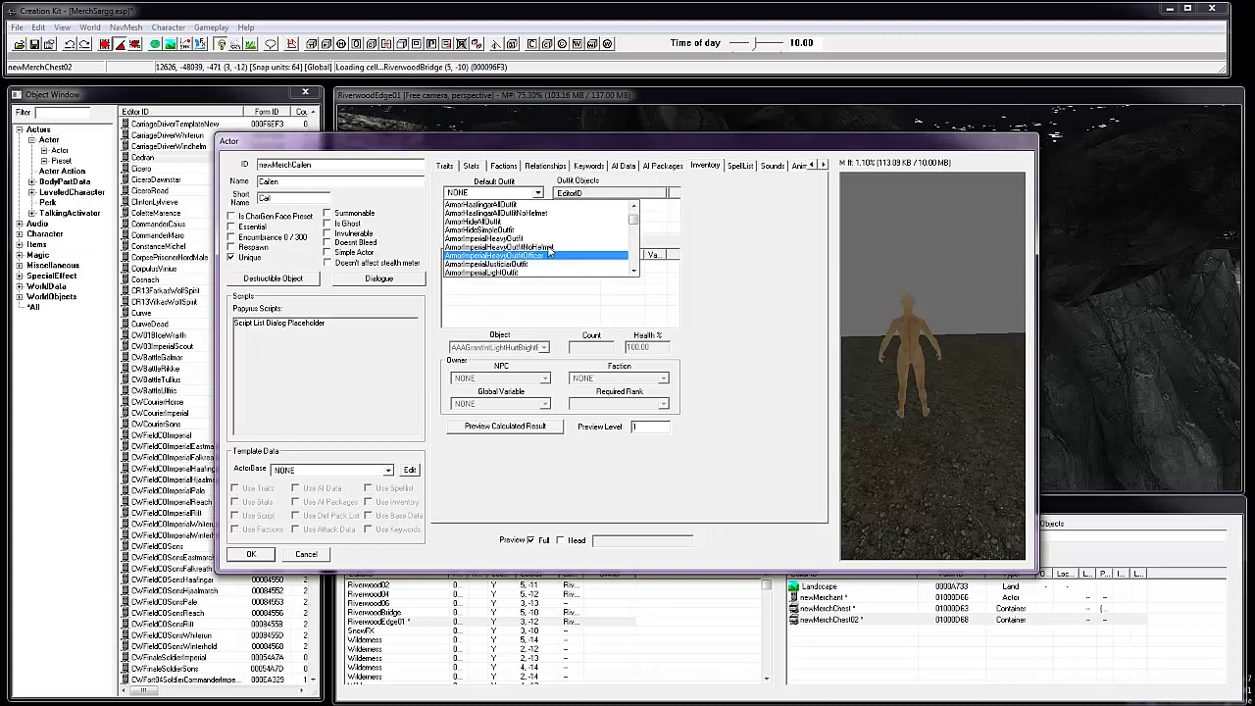
{"action": "left_click_drag", "start_coordinate": [632, 225], "coordinate": [626, 292]}
{"action": "left_click", "coordinate": [497, 274]}
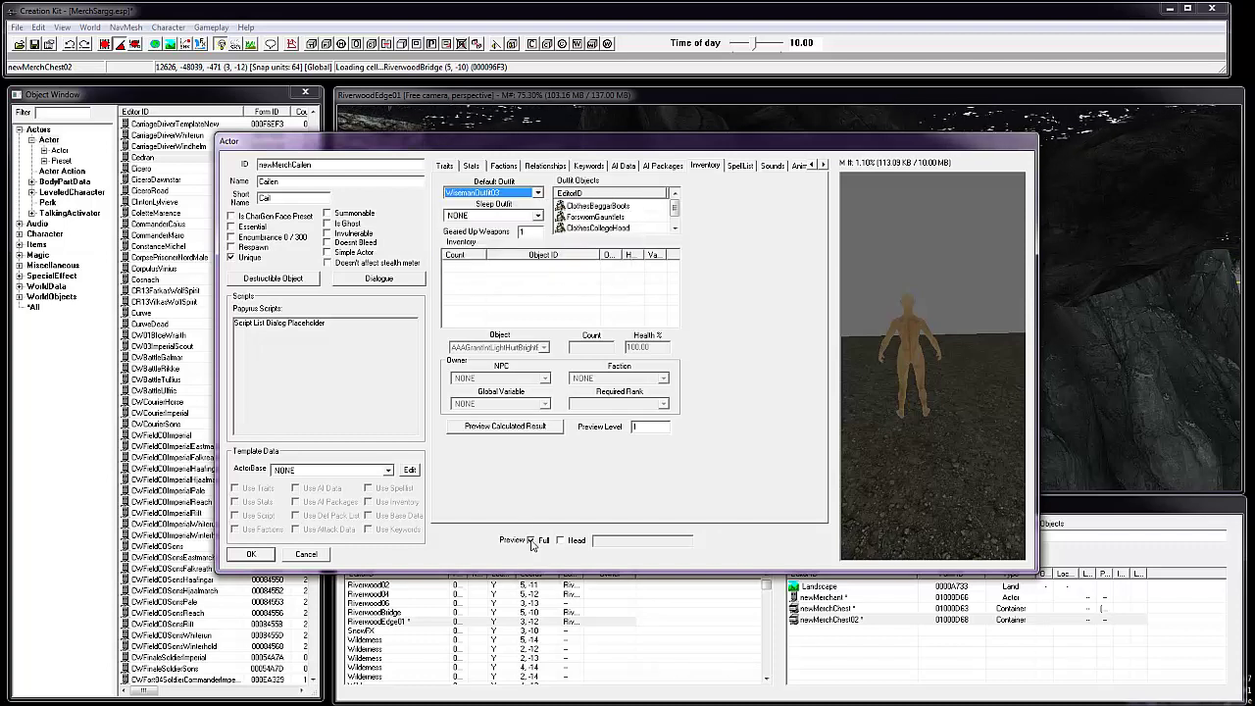
{"action": "left_click_drag", "start_coordinate": [868, 355], "coordinate": [1135, 361]}
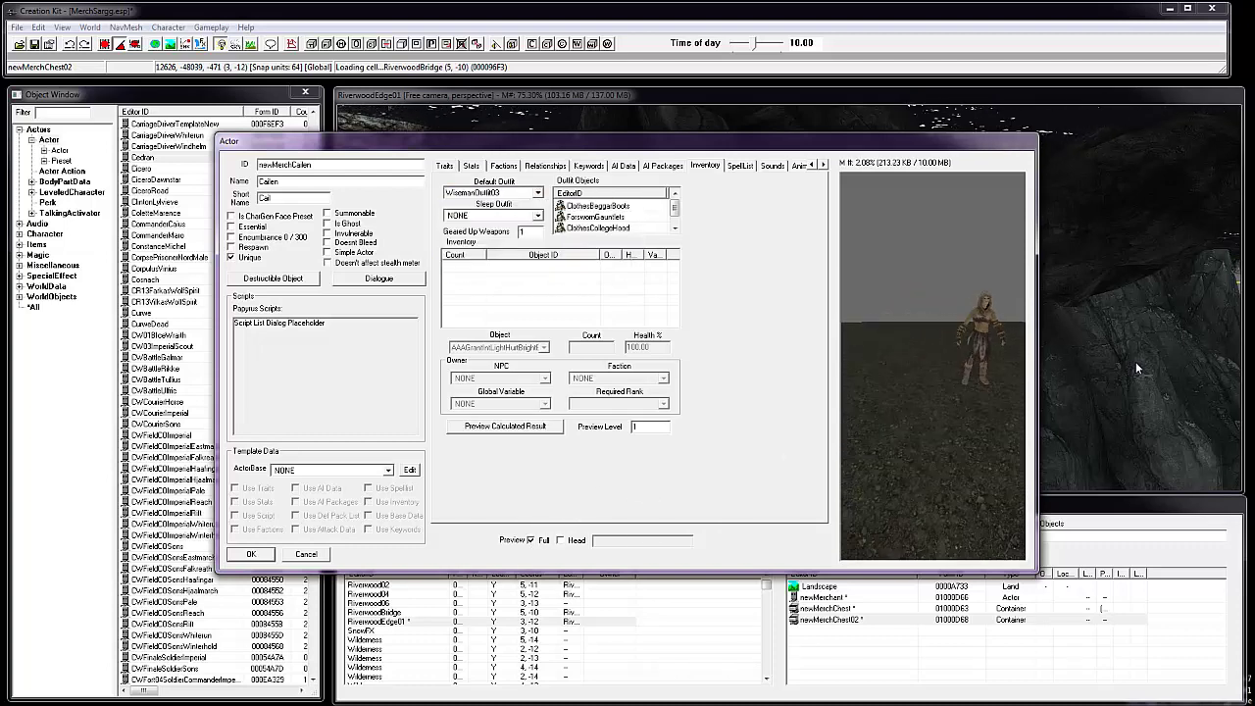
Try VampireArmorBossOutfit as the default outfit in the preview and return to WisemanOutfit03.
{"action": "left_click", "coordinate": [537, 192]}
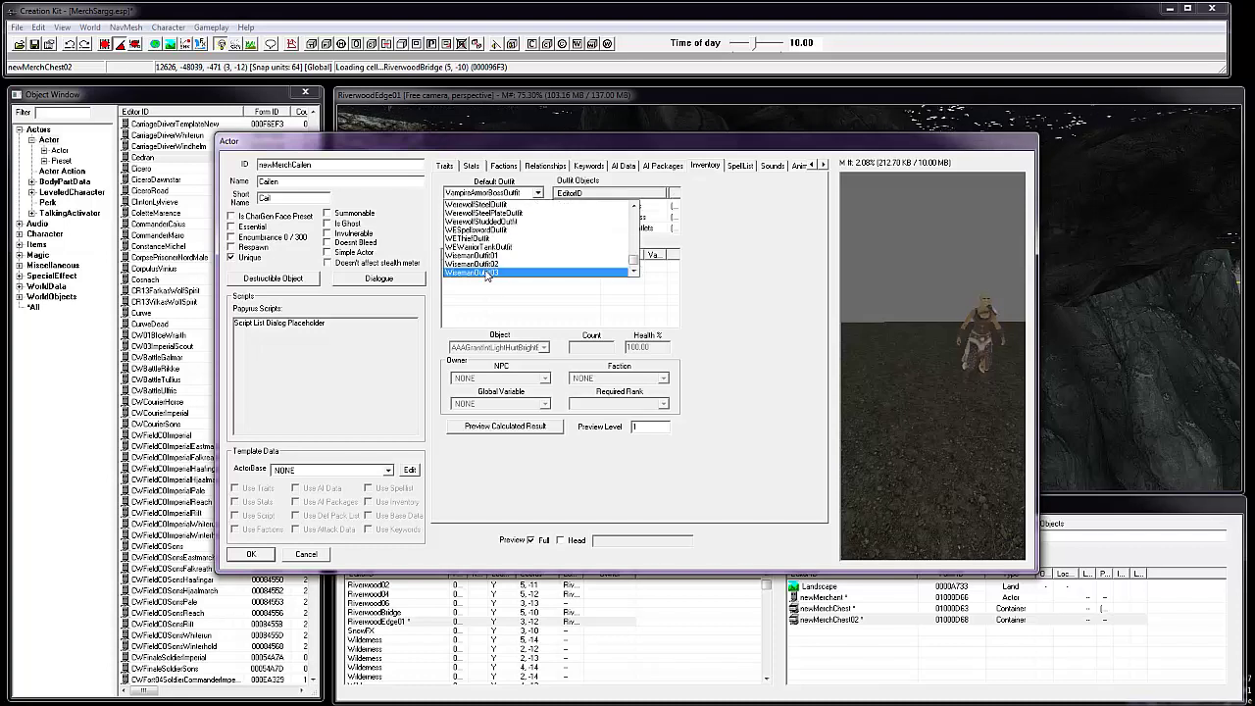
{"action": "left_click", "coordinate": [489, 276]}
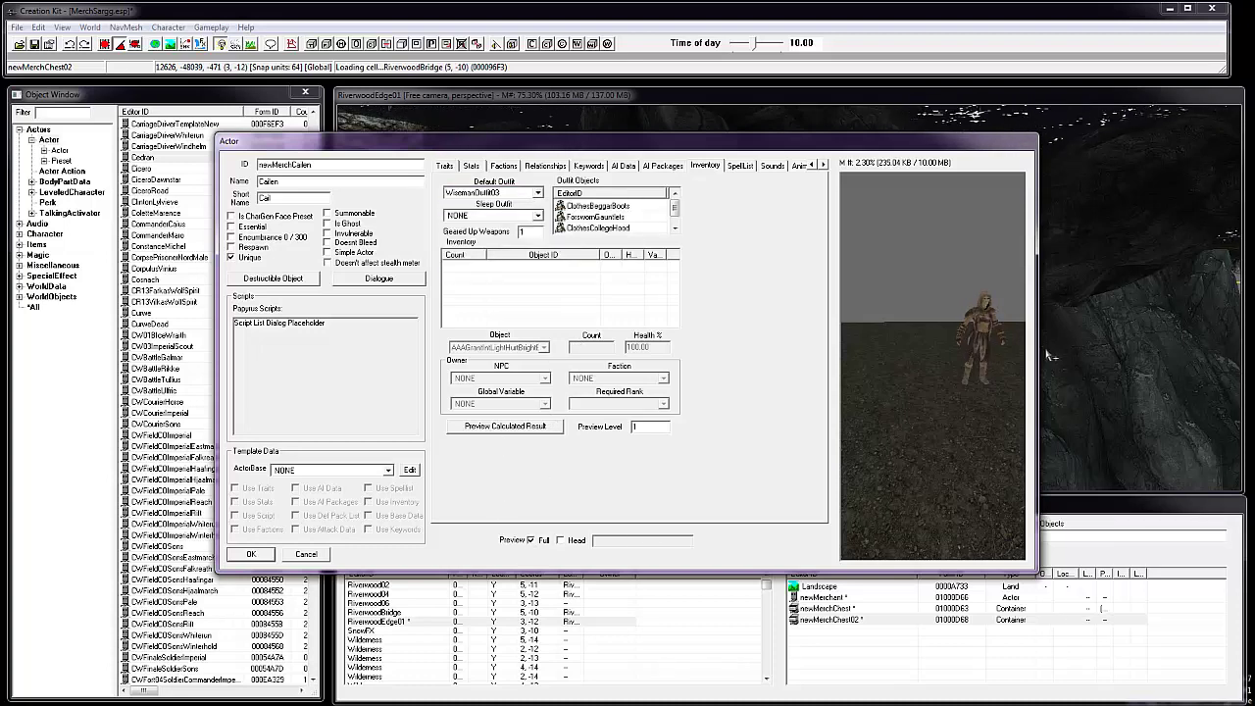
{"action": "mouse_move", "coordinate": [996, 338]}
{"action": "left_mouse_down"}
{"action": "mouse_move", "coordinate": [832, 336]}
{"action": "mouse_move", "coordinate": [921, 355]}
{"action": "mouse_move", "coordinate": [981, 335]}
{"action": "left_mouse_up"}
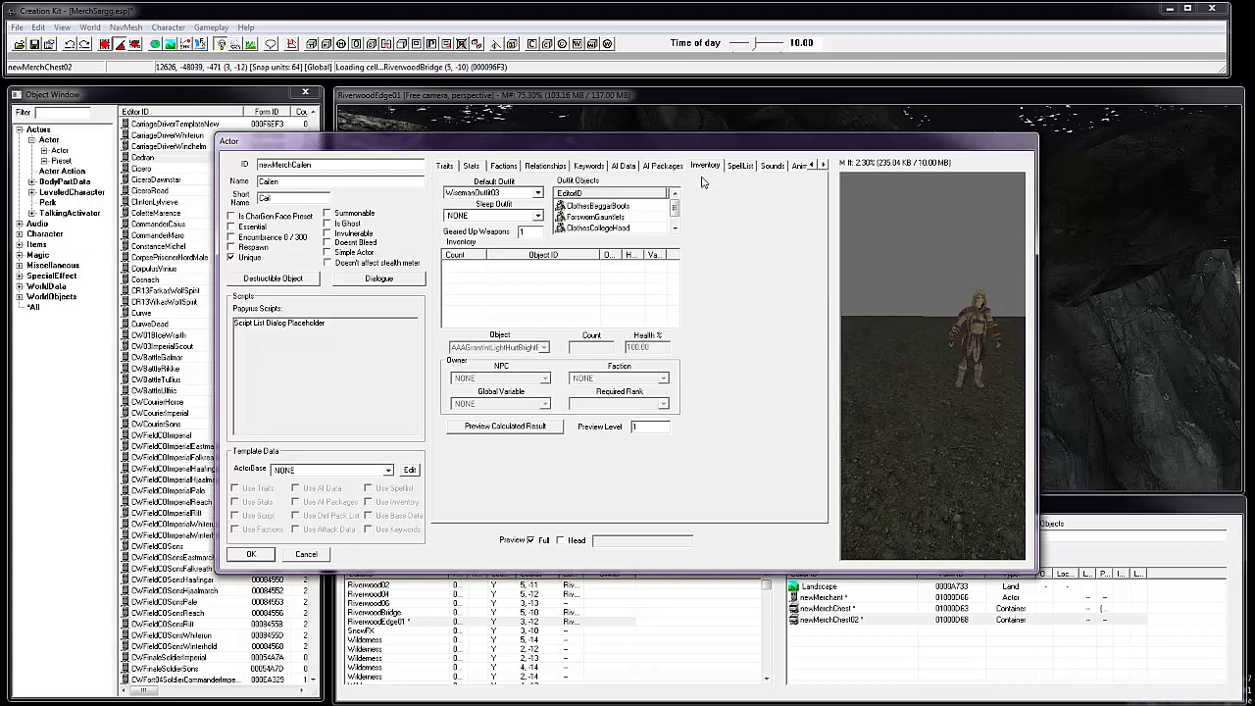
Add the actor to newFaction, filtering the faction forms by "new".
{"action": "left_click", "coordinate": [504, 166]}
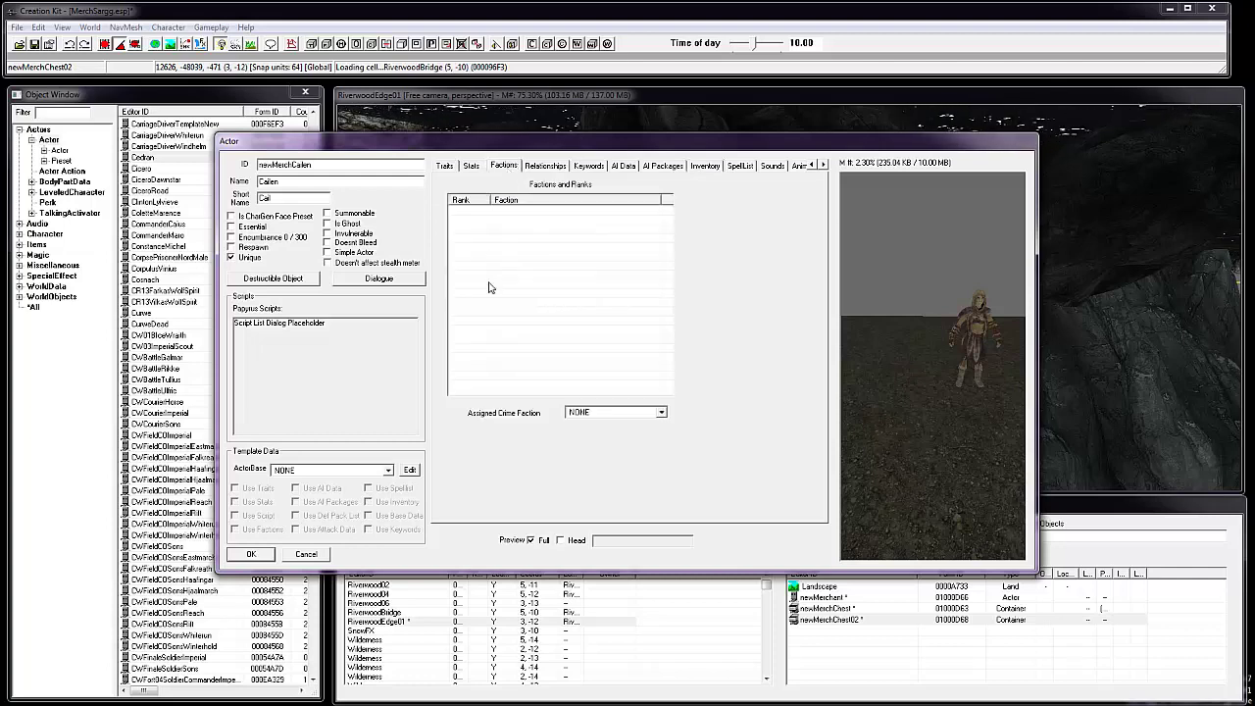
{"action": "right_click", "coordinate": [501, 222]}
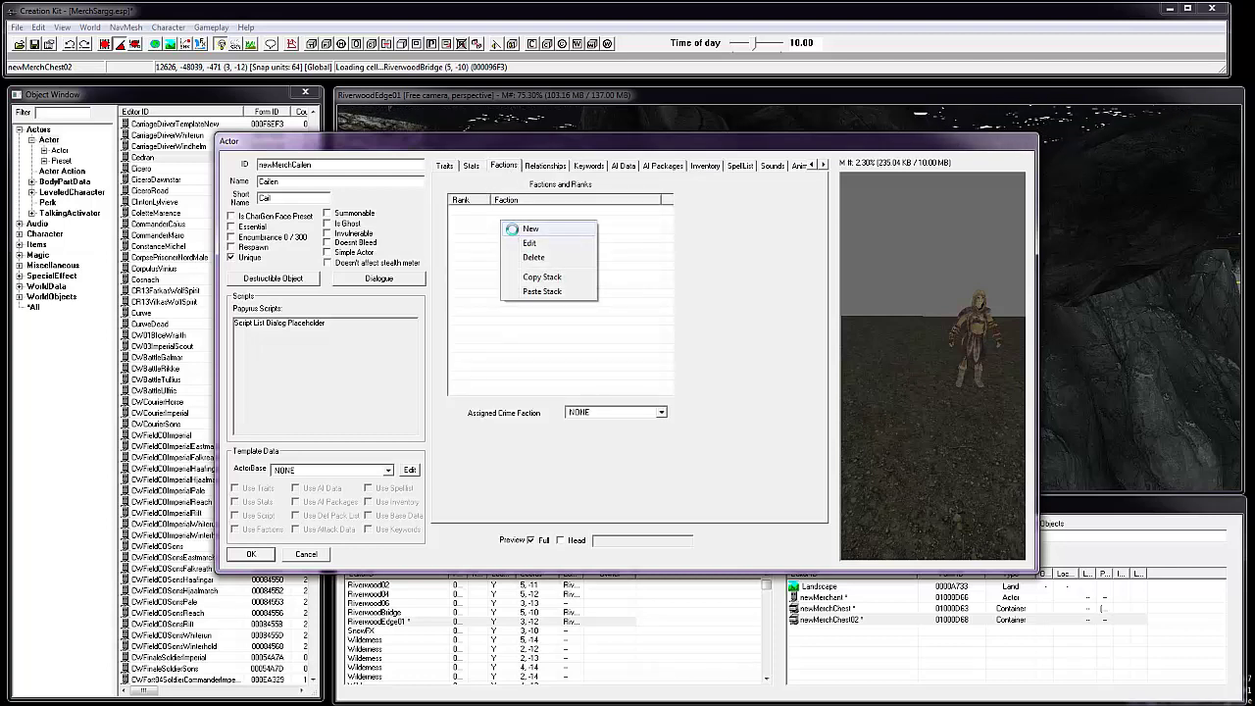
{"action": "left_click", "coordinate": [519, 229]}
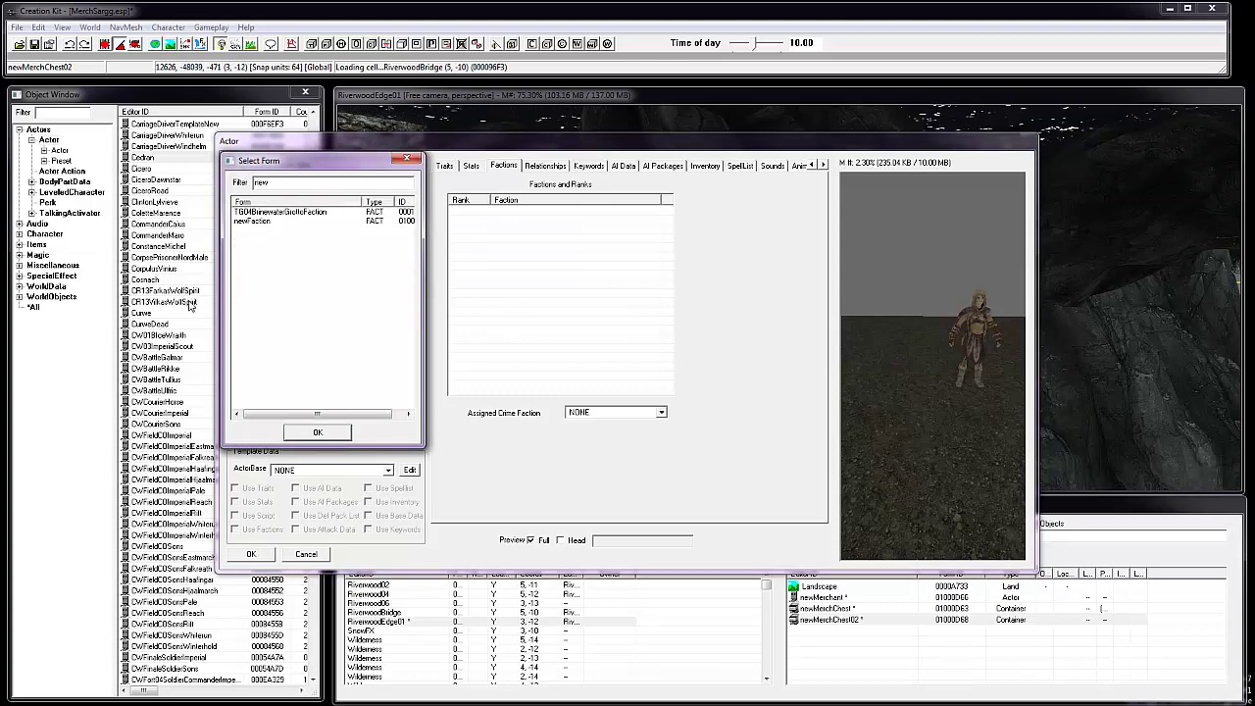
{"action": "left_click", "coordinate": [272, 222]}
{"action": "left_click", "coordinate": [323, 434]}
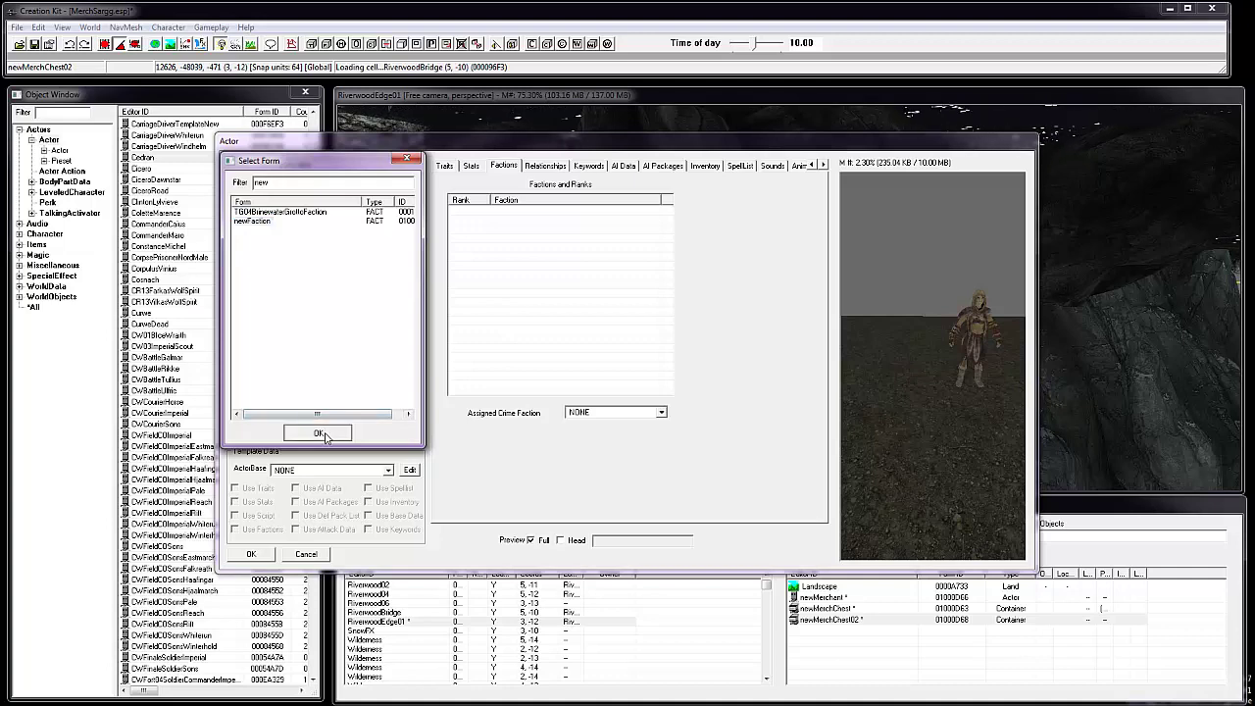
Add the actor to JobMerchantFaction, filtering the faction forms by "merchant".
{"action": "right_click", "coordinate": [510, 231]}
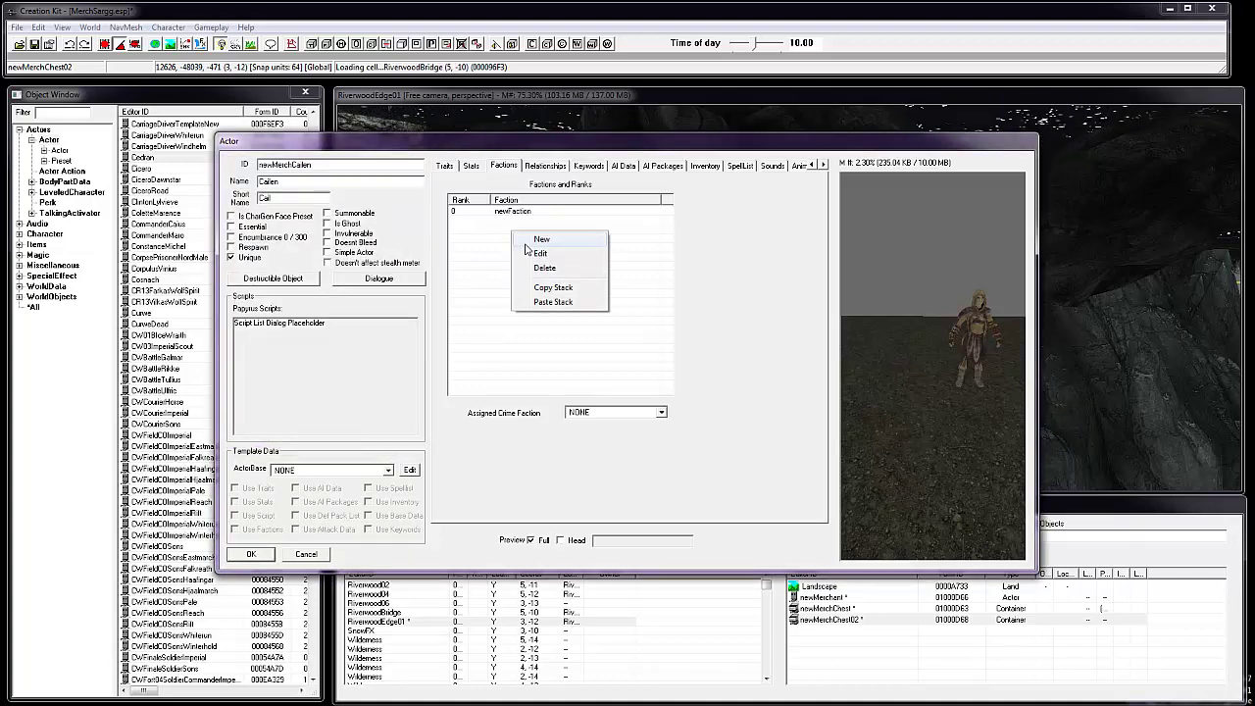
{"action": "left_click", "coordinate": [539, 239]}
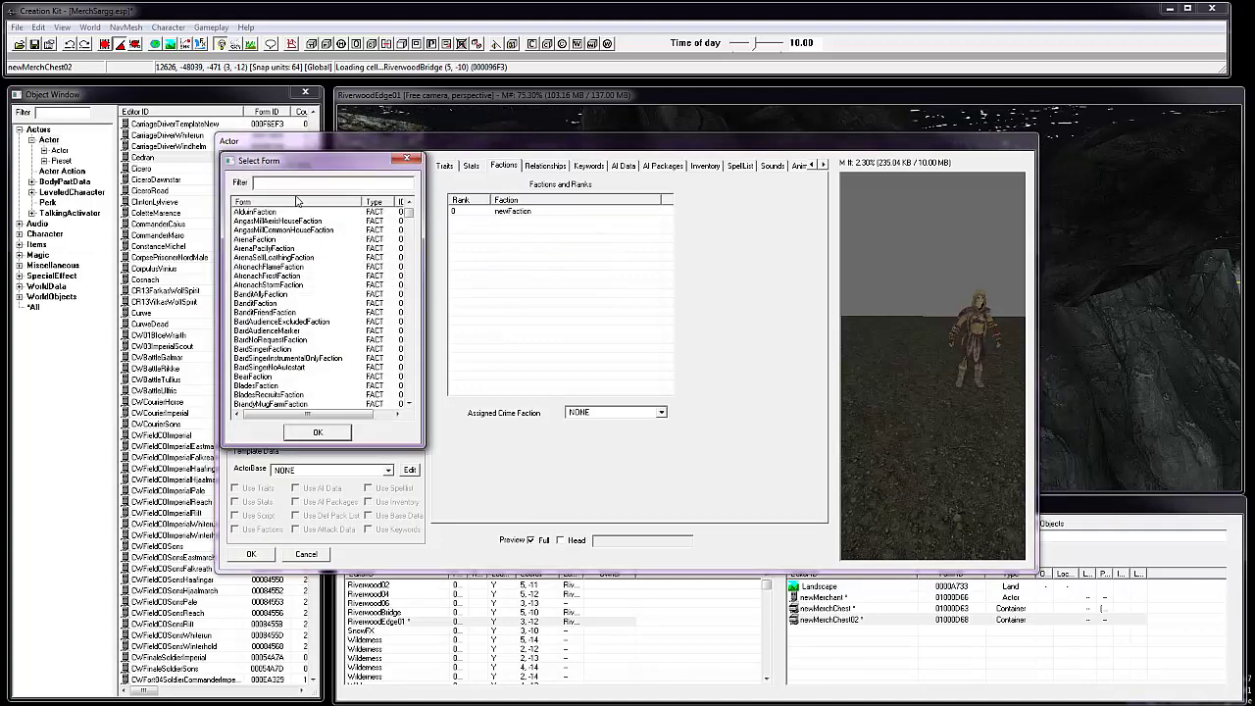
{"action": "type", "text": "merchan"}
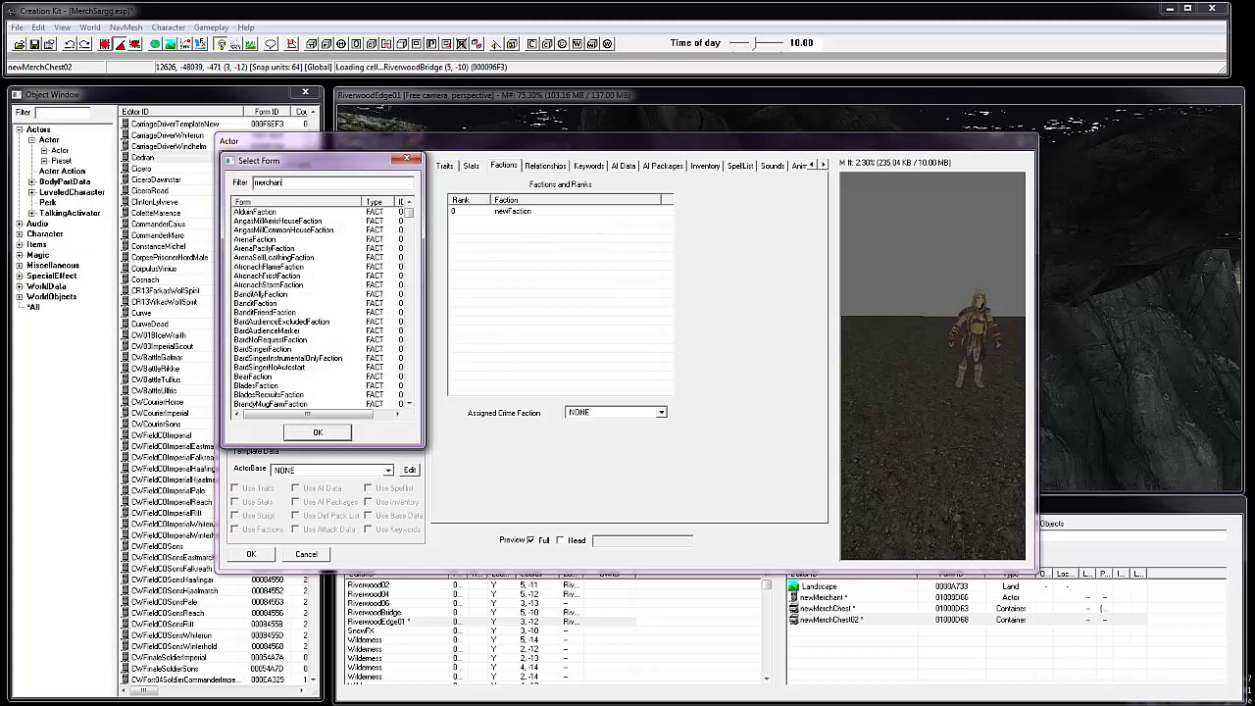
{"action": "type", "text": "t"}
{"action": "left_click", "coordinate": [269, 249]}
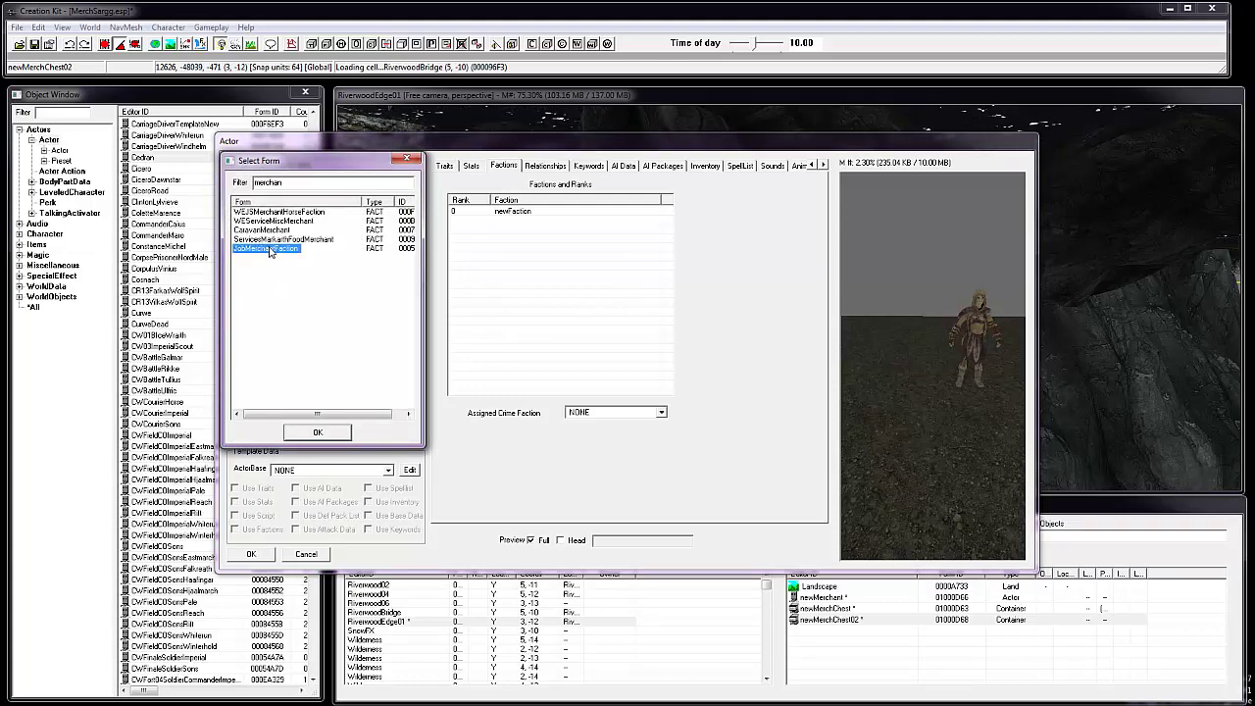
{"action": "double_click", "coordinate": [272, 251]}
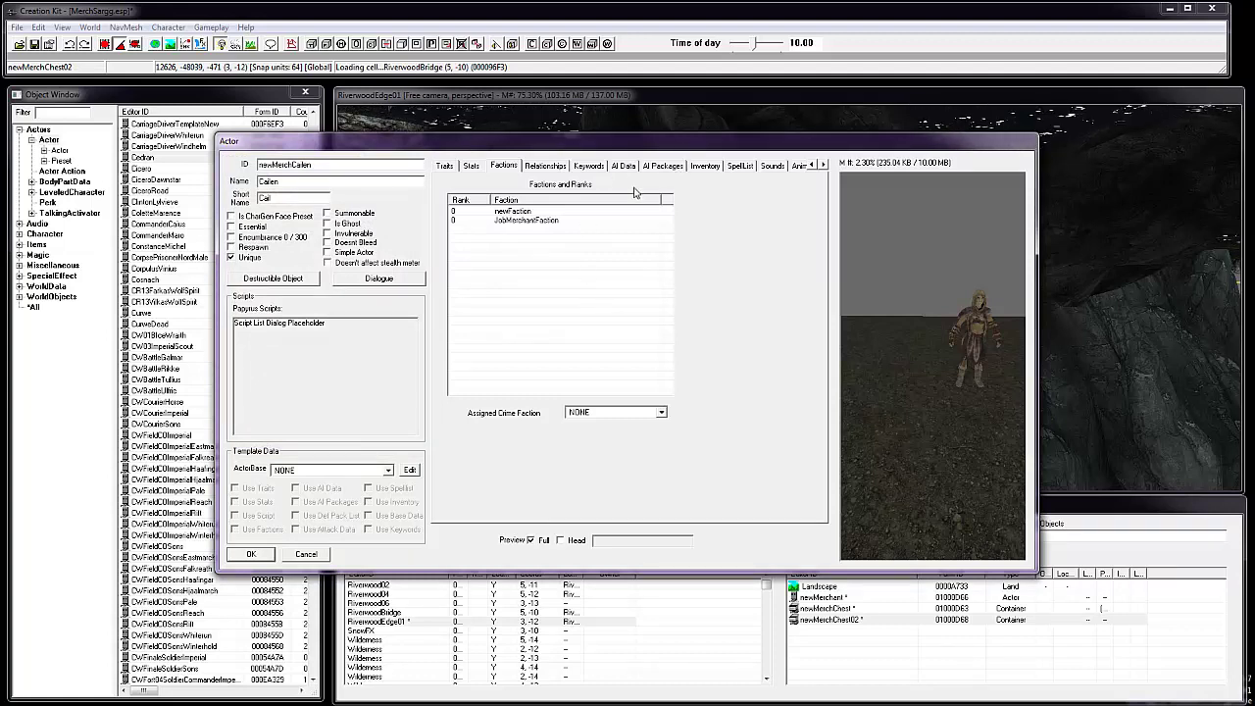
Set the actor's AI attributes to Brave confidence, Helps Allies assistance and Neutral mood, with Unaggressive aggression.
{"action": "left_click", "coordinate": [545, 166]}
{"action": "left_click", "coordinate": [588, 166]}
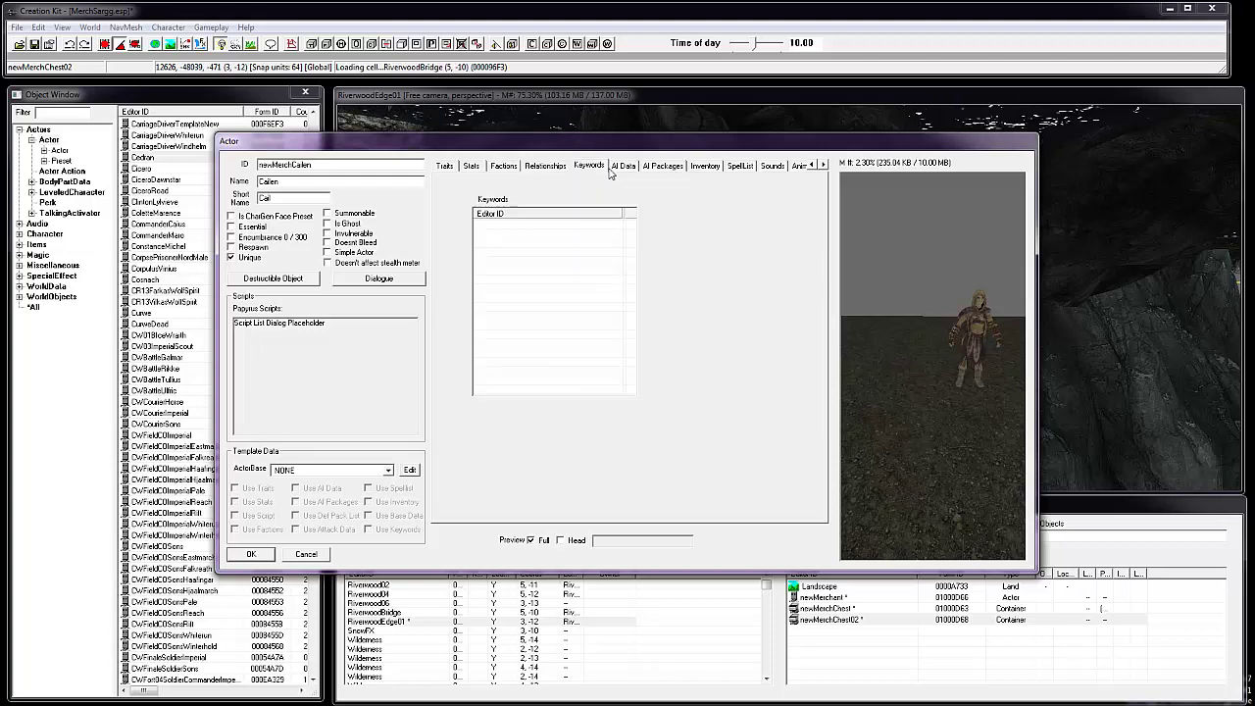
{"action": "left_click", "coordinate": [623, 166]}
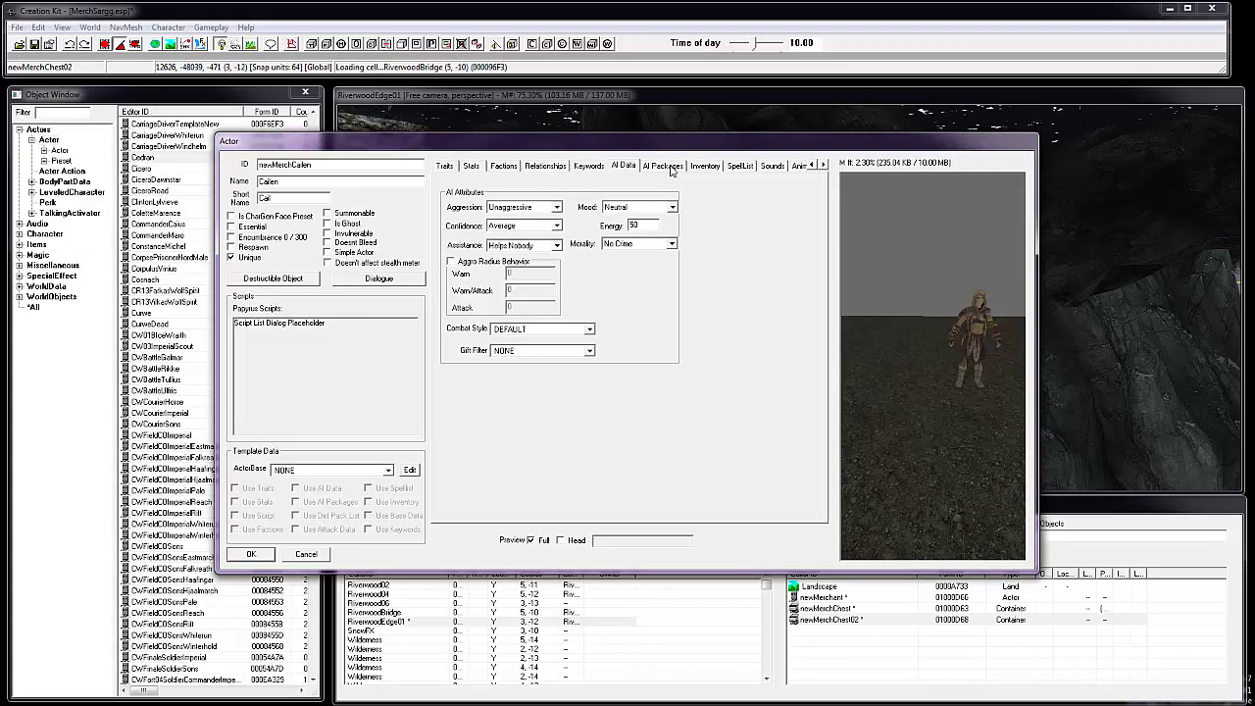
{"action": "left_click", "coordinate": [559, 207]}
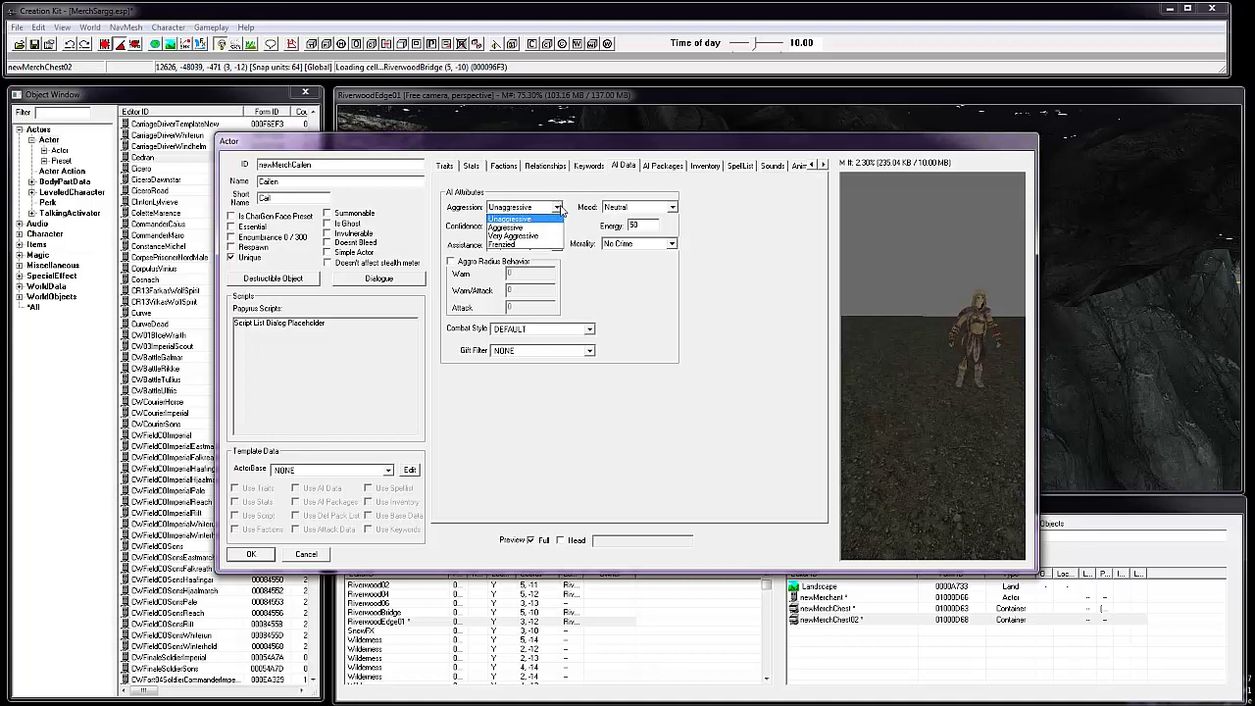
{"action": "left_click", "coordinate": [560, 208]}
{"action": "left_click", "coordinate": [557, 225]}
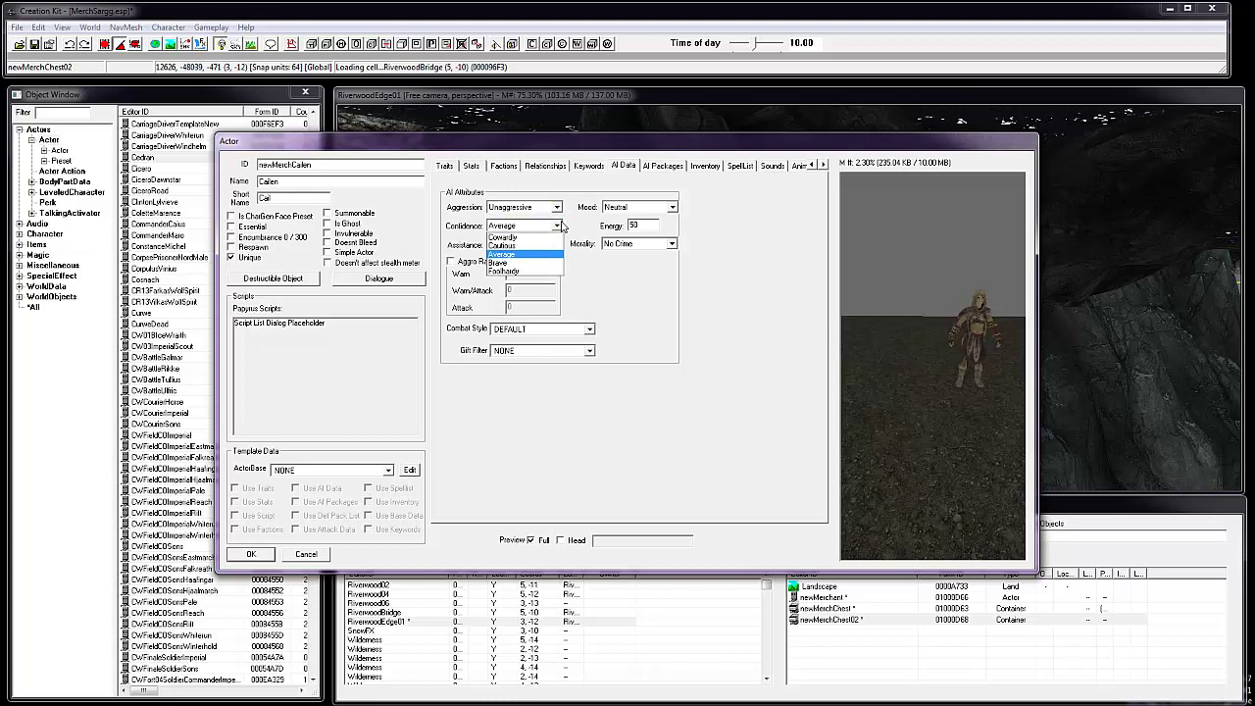
{"action": "left_click", "coordinate": [542, 264]}
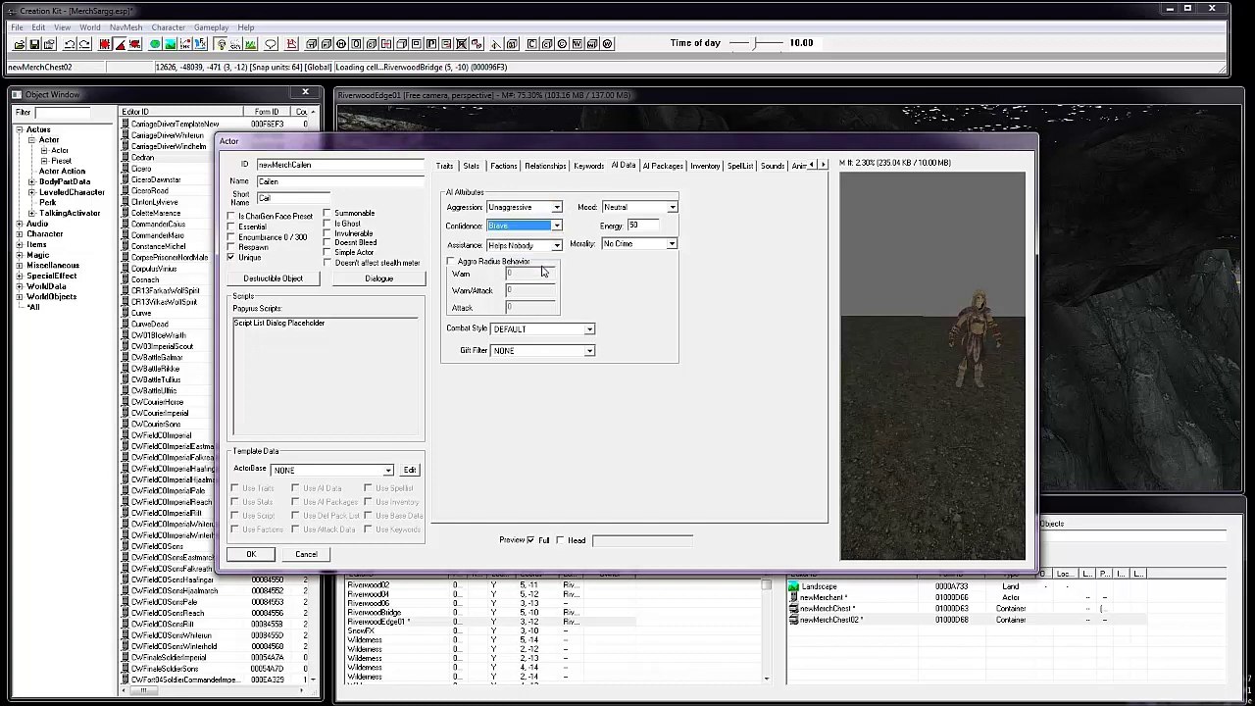
{"action": "left_click", "coordinate": [557, 246]}
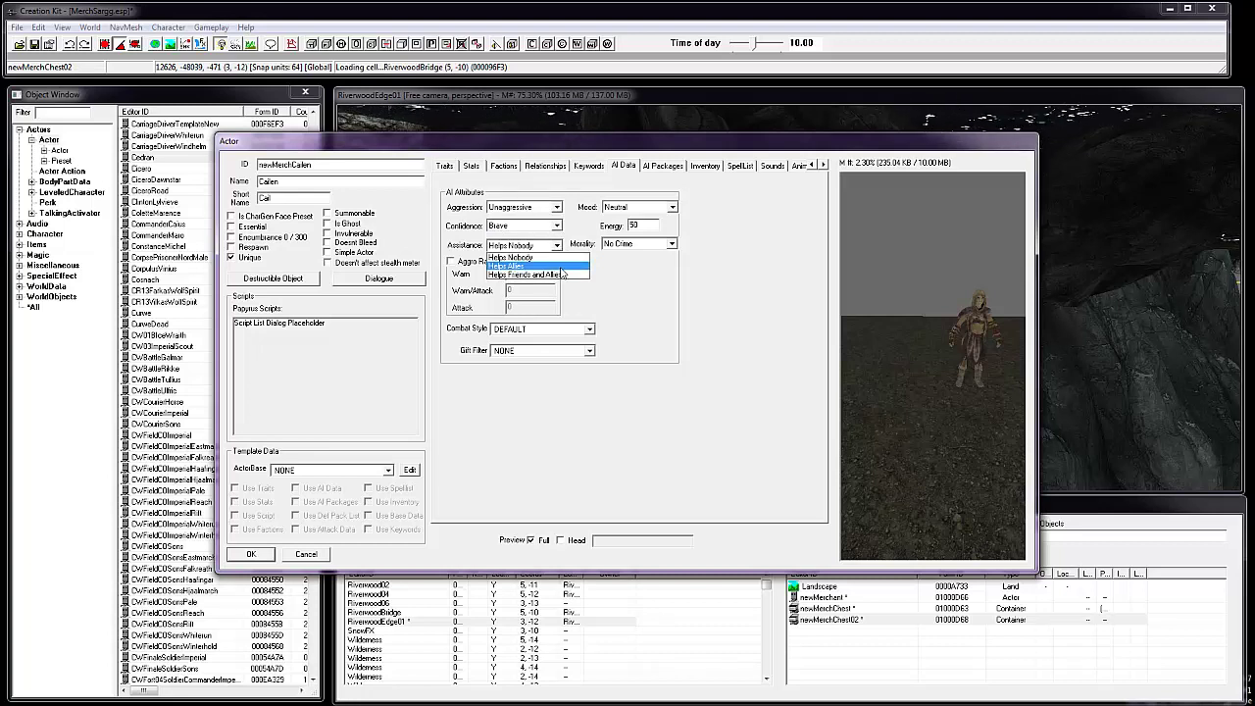
{"action": "left_click", "coordinate": [561, 267]}
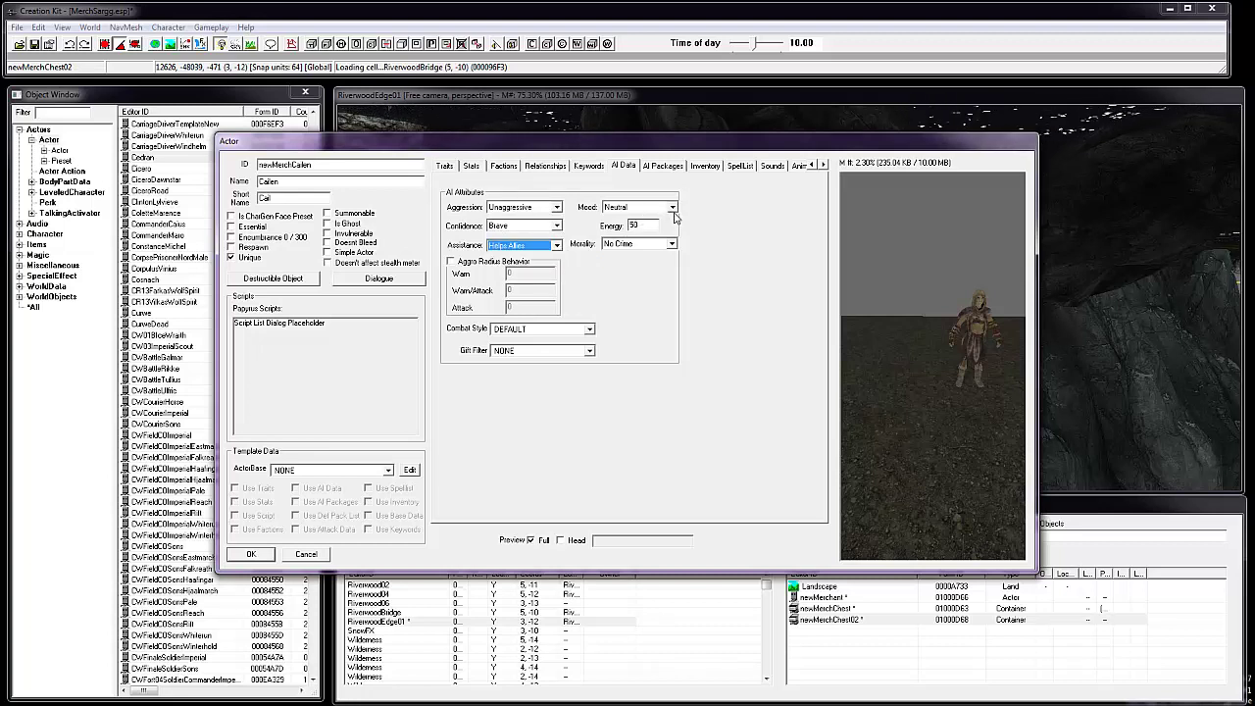
{"action": "left_click", "coordinate": [673, 210]}
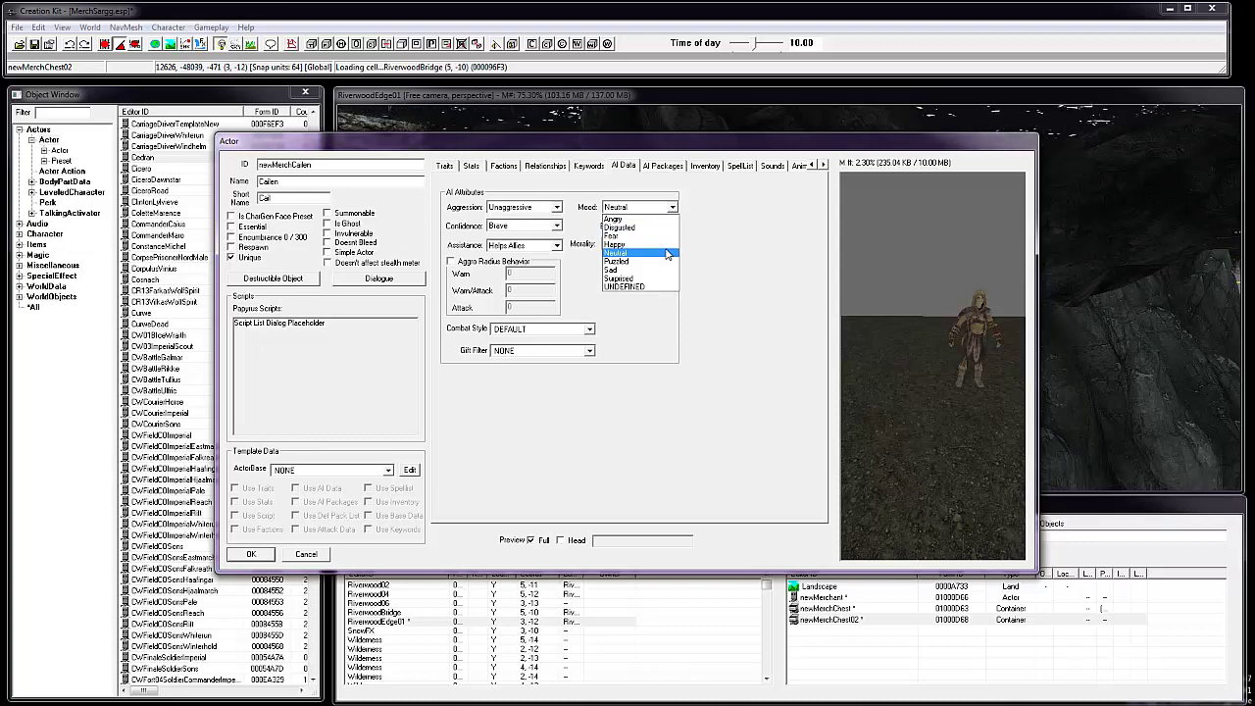
{"action": "left_click", "coordinate": [667, 254]}
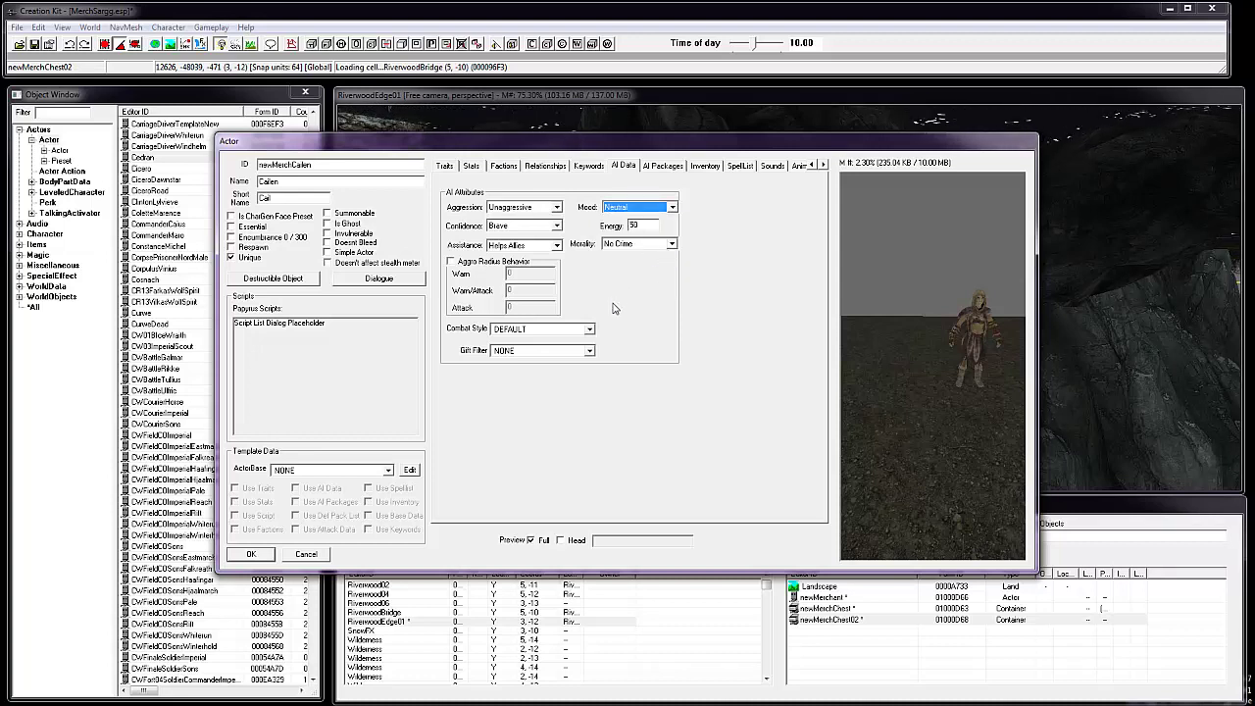
Look through the combat styles available for the actor and leave the combat style on DEFAULT.
{"action": "left_click", "coordinate": [589, 329]}
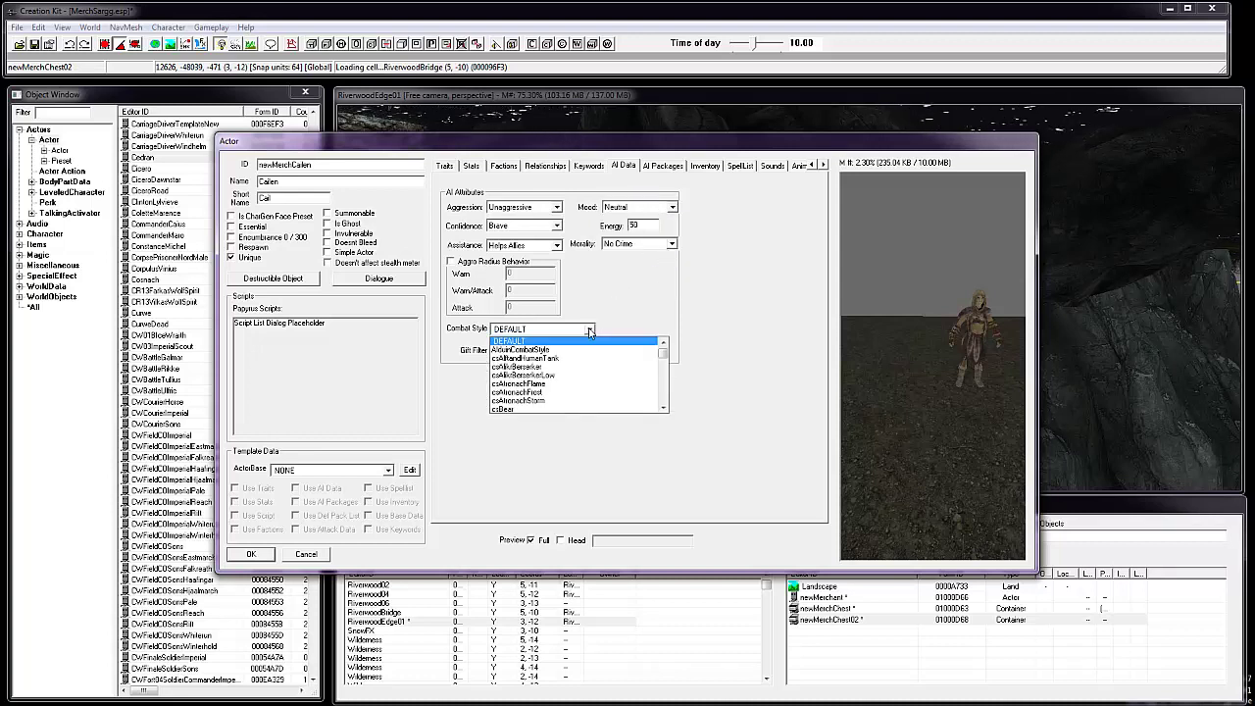
{"action": "scroll", "coordinate": [618, 377], "scroll_direction": "down", "scroll_amount": 3}
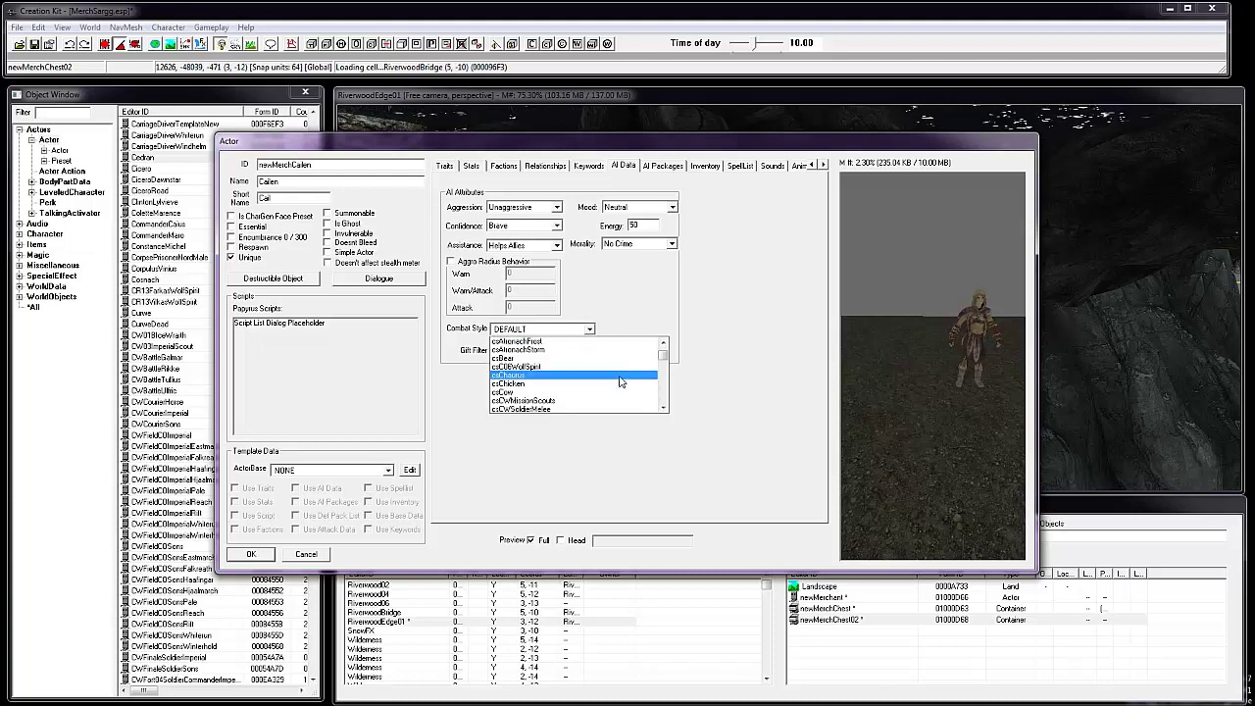
{"action": "scroll", "coordinate": [620, 381], "scroll_direction": "down", "scroll_amount": 1}
{"action": "scroll", "coordinate": [620, 381], "scroll_direction": "down", "scroll_amount": 6}
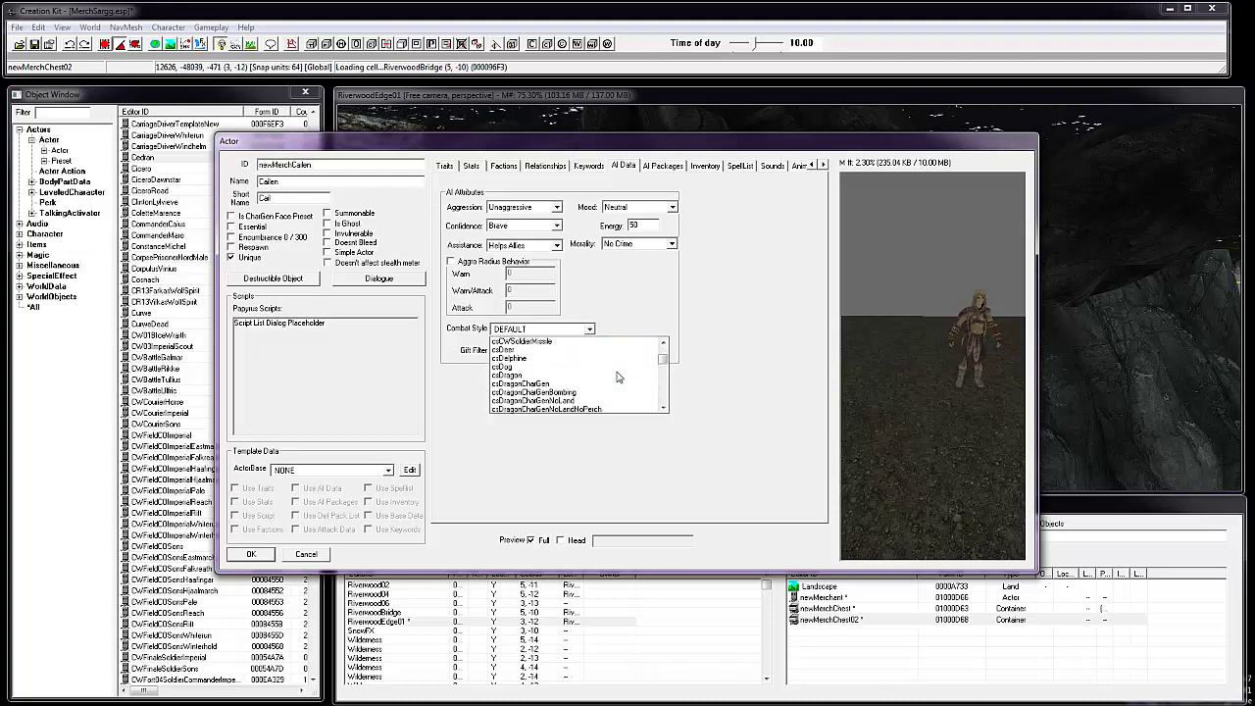
{"action": "scroll", "coordinate": [618, 377], "scroll_direction": "down", "scroll_amount": 6}
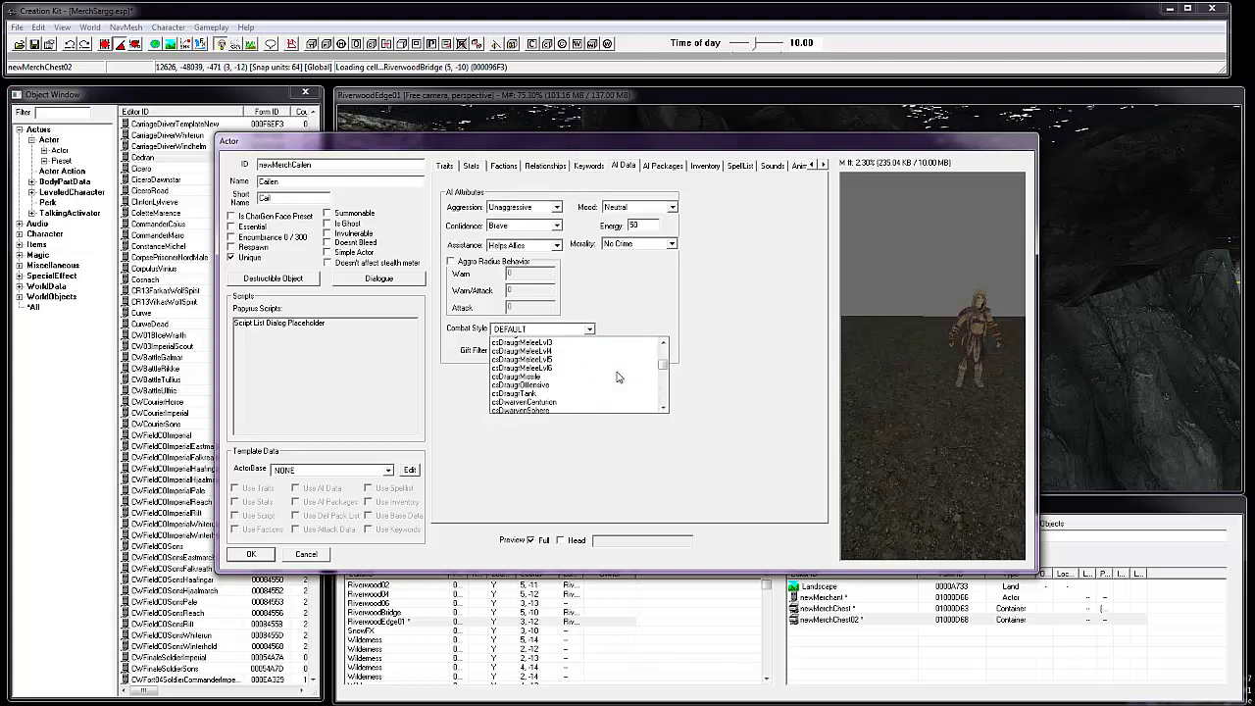
{"action": "scroll", "coordinate": [617, 378], "scroll_direction": "down", "scroll_amount": 6}
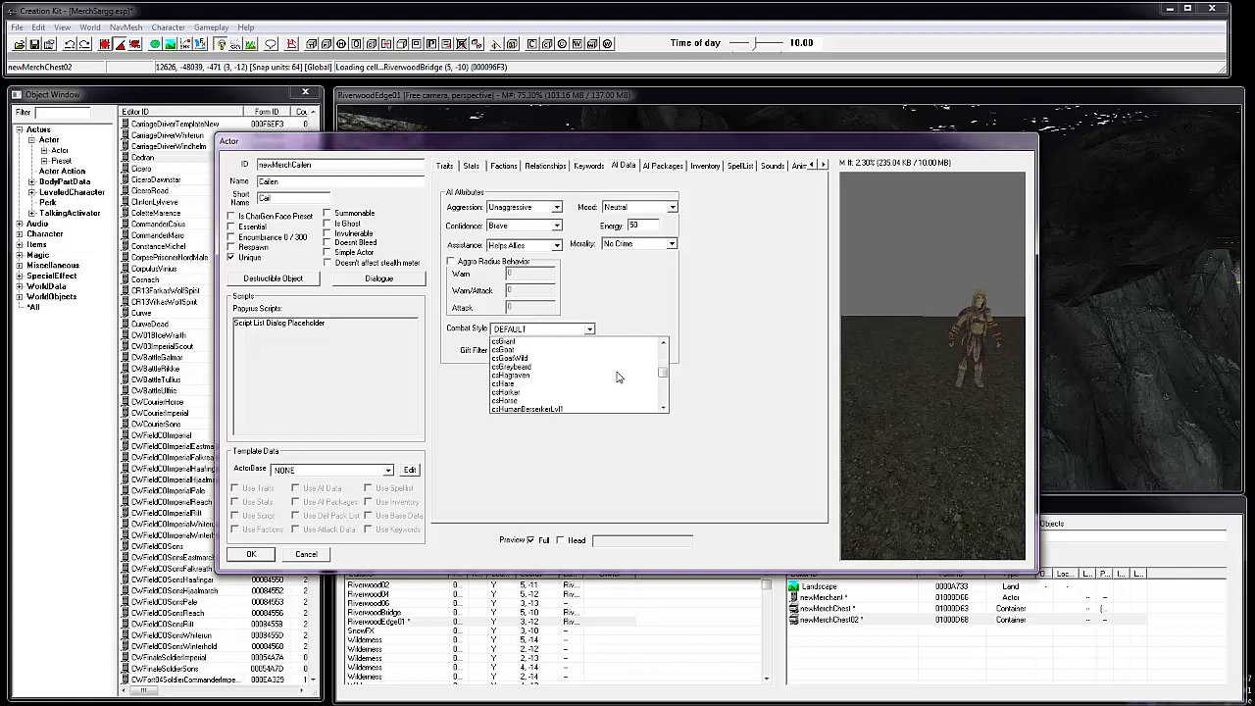
{"action": "scroll", "coordinate": [617, 378], "scroll_direction": "down", "scroll_amount": 3}
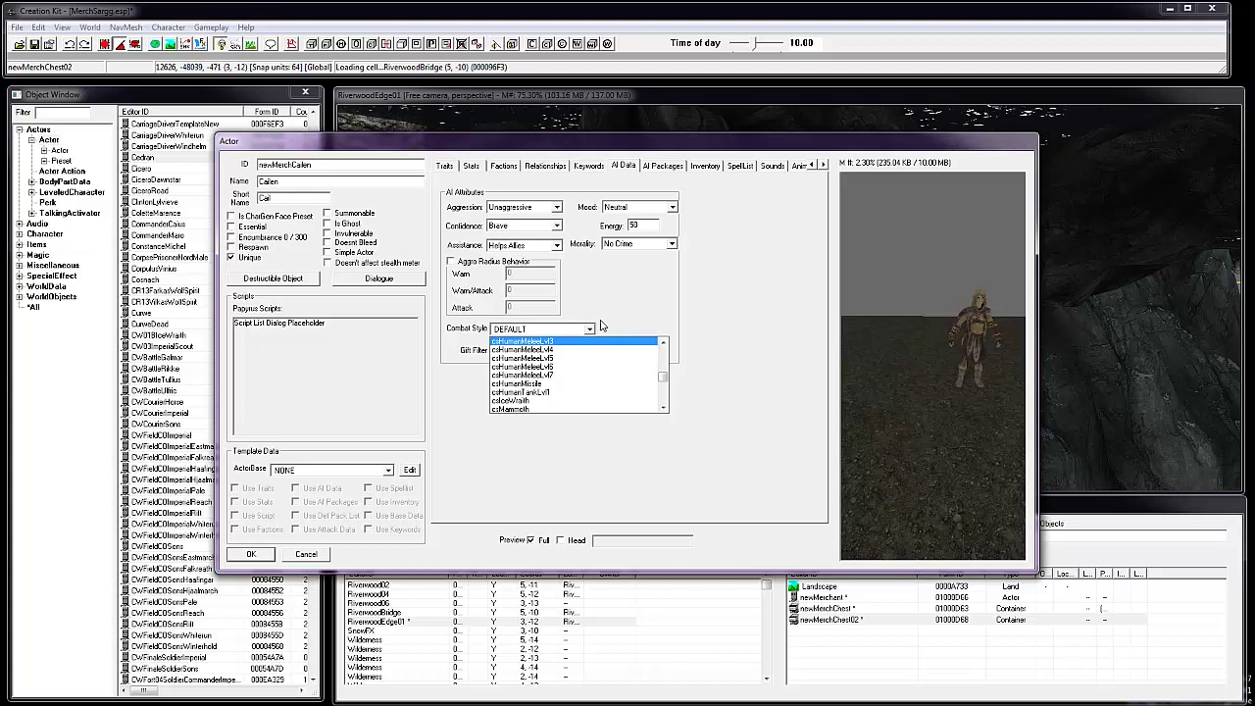
{"action": "left_click", "coordinate": [602, 323]}
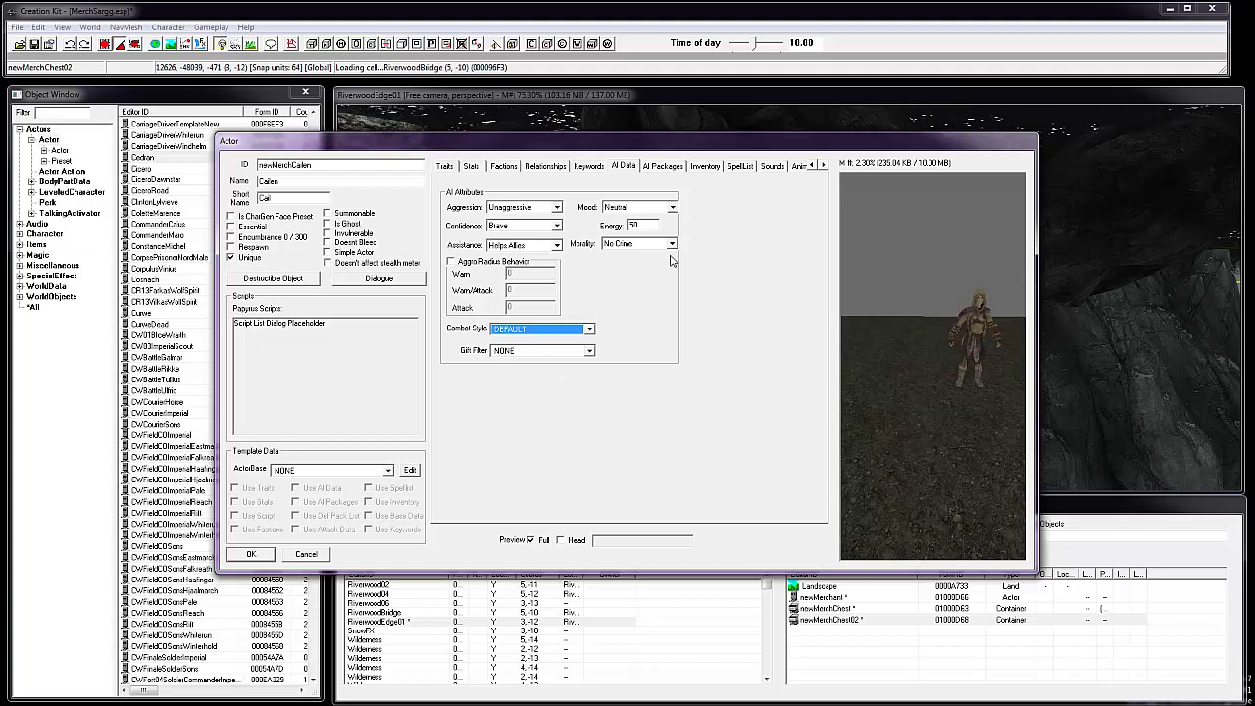
Review the actor's factions, inventory and character generation parts, and accept the actor's settings.
{"action": "left_click", "coordinate": [504, 167]}
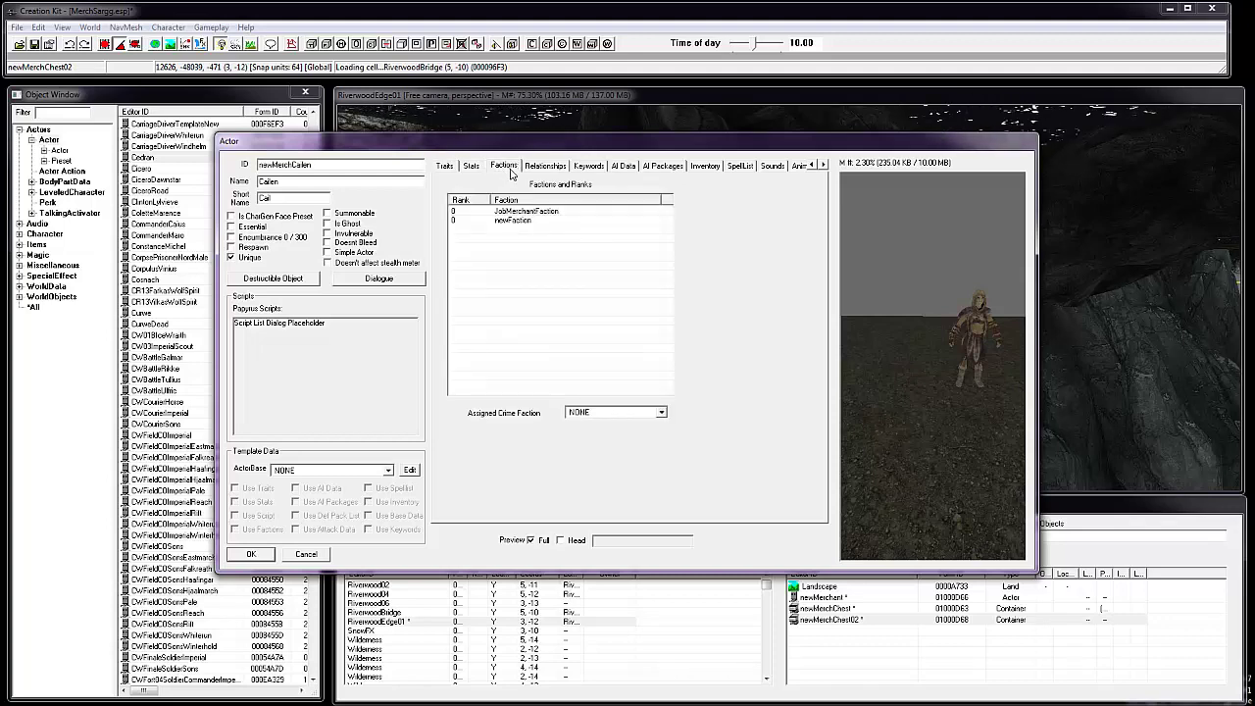
{"action": "left_click", "coordinate": [704, 165]}
{"action": "left_click", "coordinate": [822, 164]}
{"action": "left_click", "coordinate": [822, 165]}
{"action": "left_click", "coordinate": [822, 165]}
{"action": "left_click", "coordinate": [822, 164]}
{"action": "left_click", "coordinate": [823, 165]}
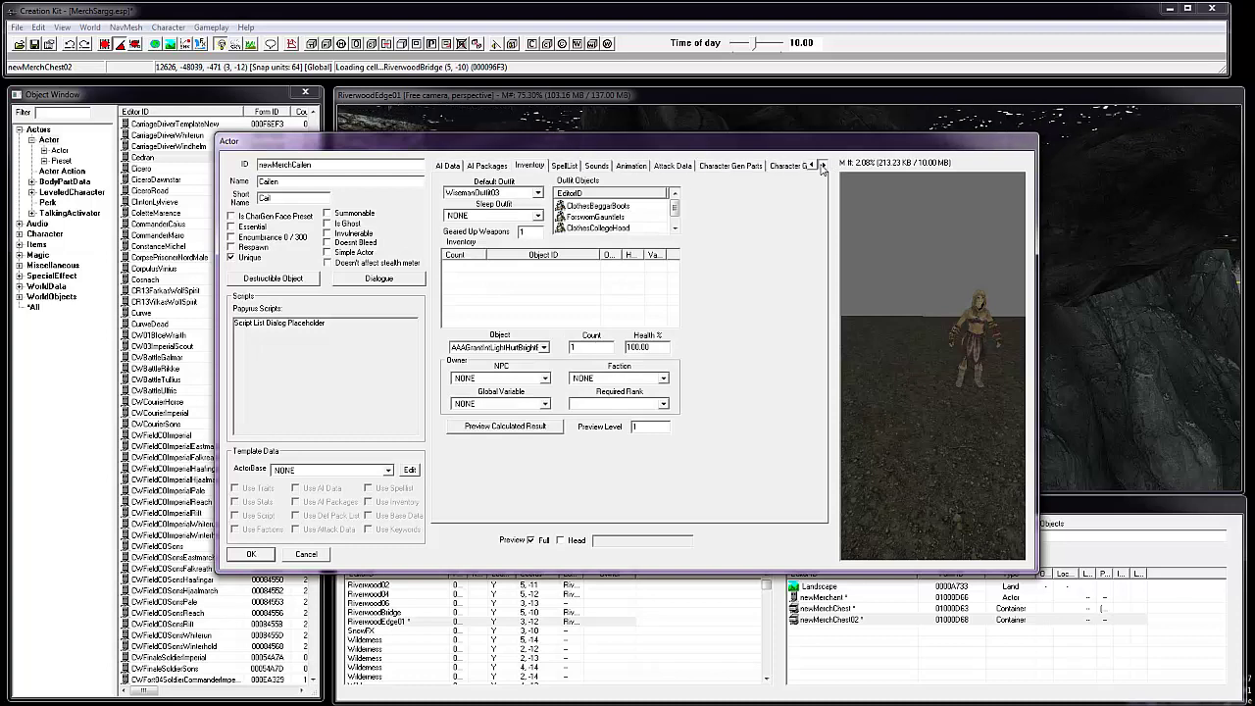
{"action": "left_click", "coordinate": [729, 166]}
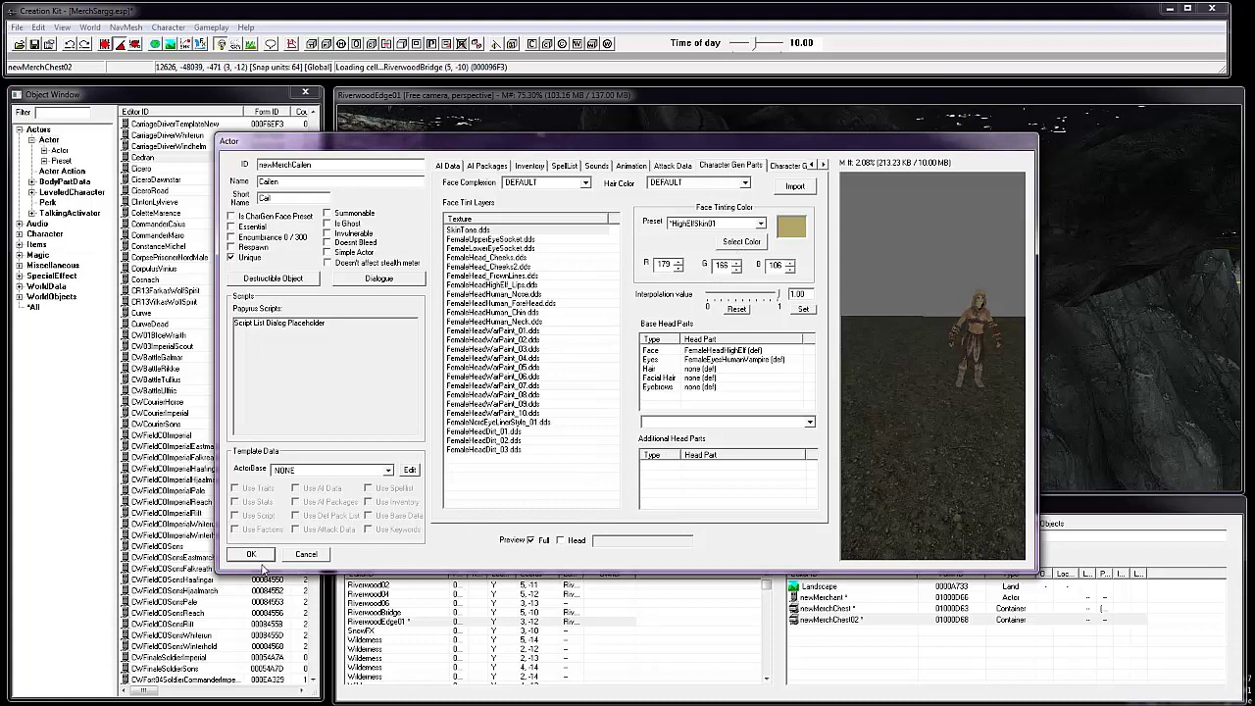
{"action": "left_click", "coordinate": [256, 553]}
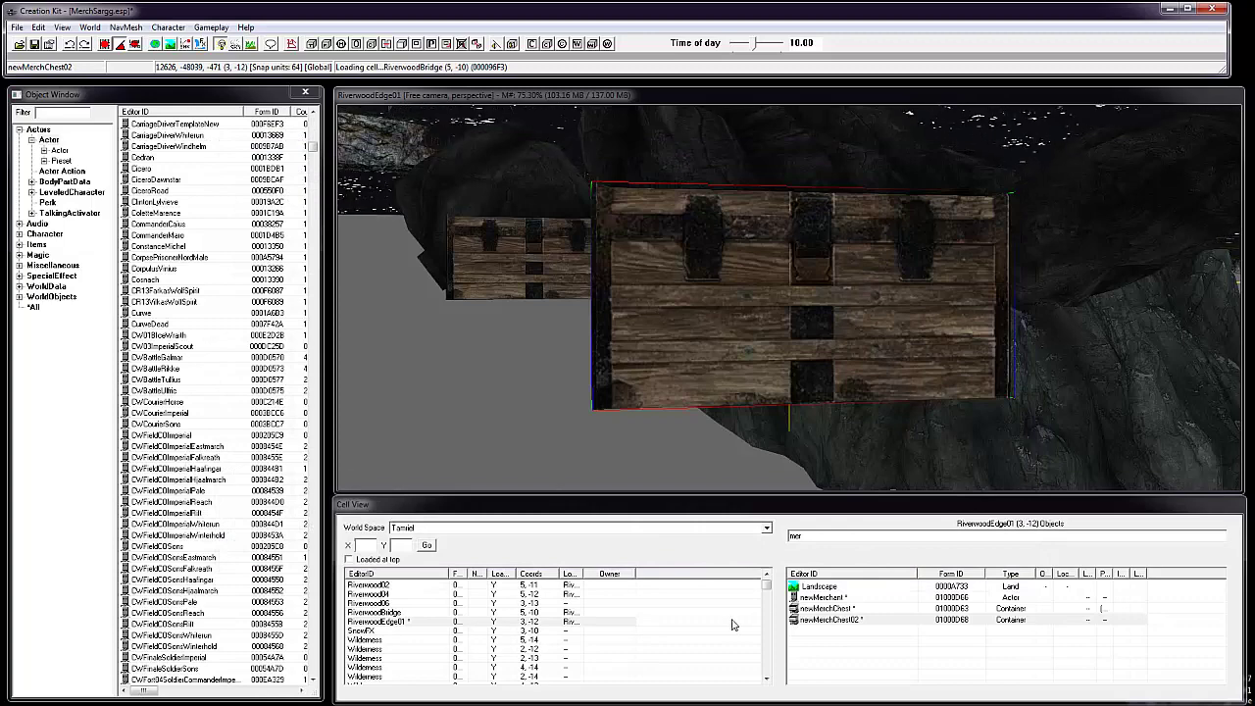
Filter the actors by "new" and place newMerchCailen on the grass beside newMerchant in the RiverwoodEdge01 cell.
{"action": "double_click", "coordinate": [833, 597]}
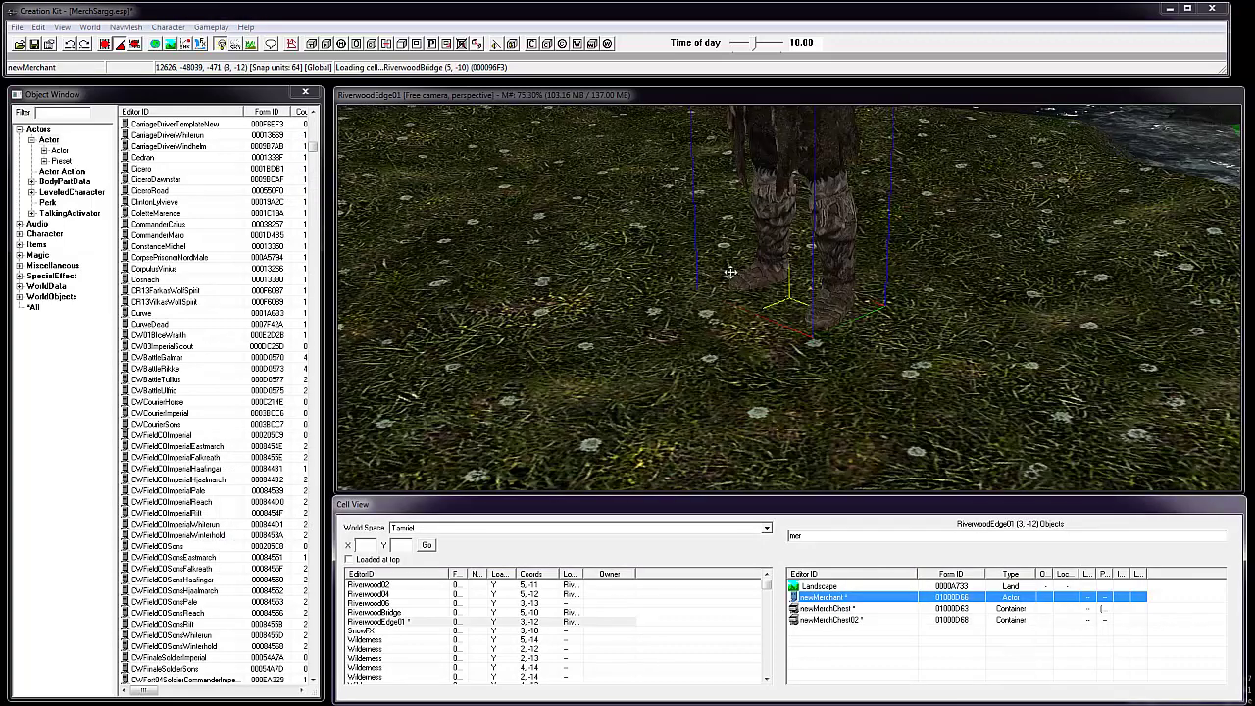
{"action": "left_click", "coordinate": [665, 295]}
{"action": "scroll", "coordinate": [665, 295], "scroll_direction": "down", "scroll_amount": 3}
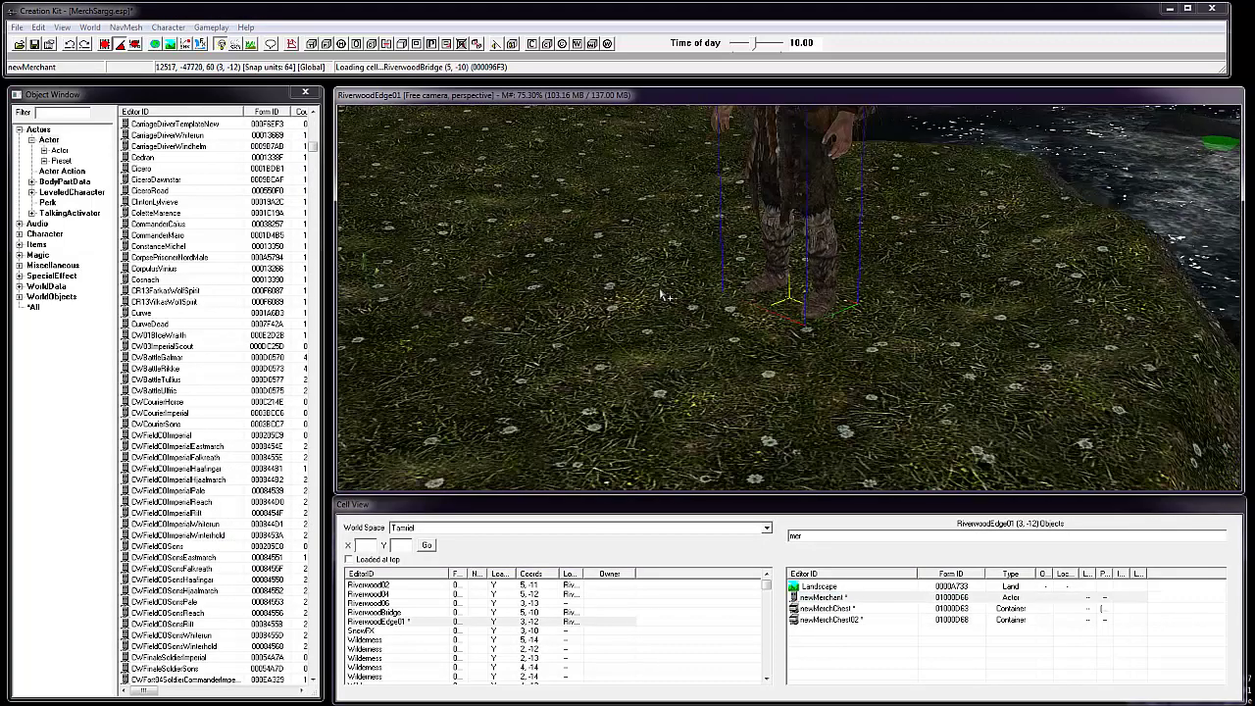
{"action": "scroll", "coordinate": [664, 295], "scroll_direction": "down", "scroll_amount": 4}
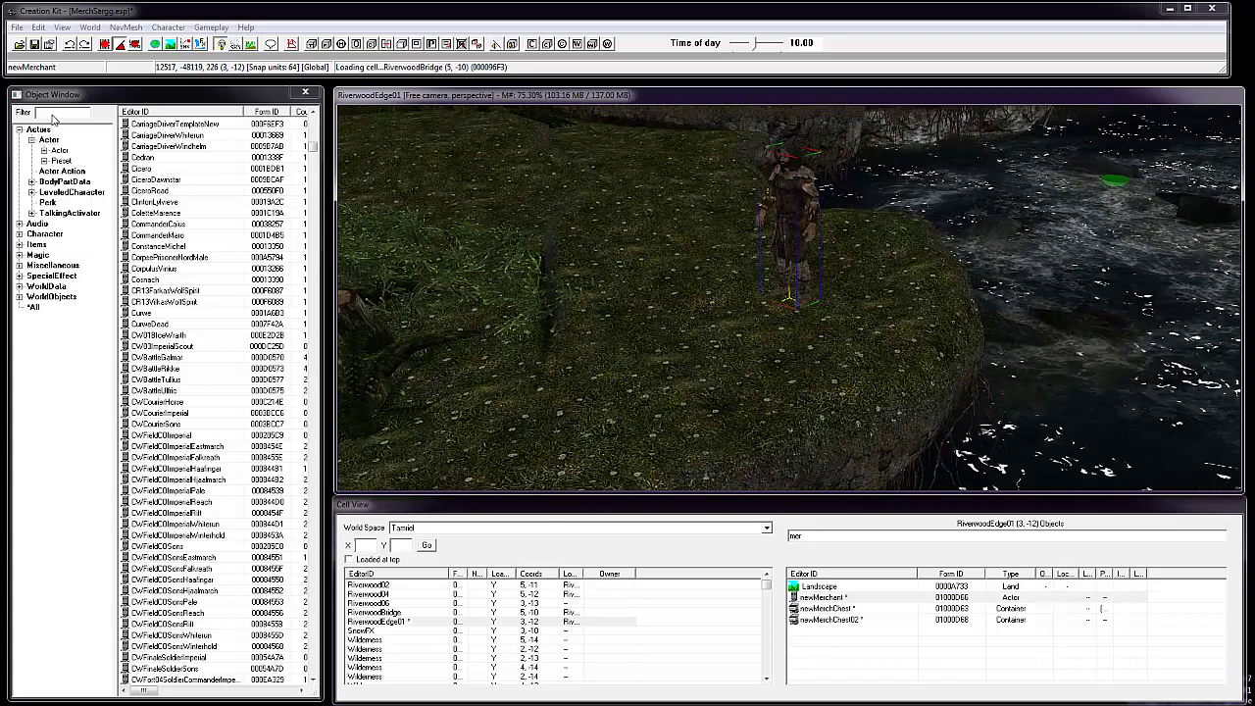
{"action": "left_click", "coordinate": [53, 114]}
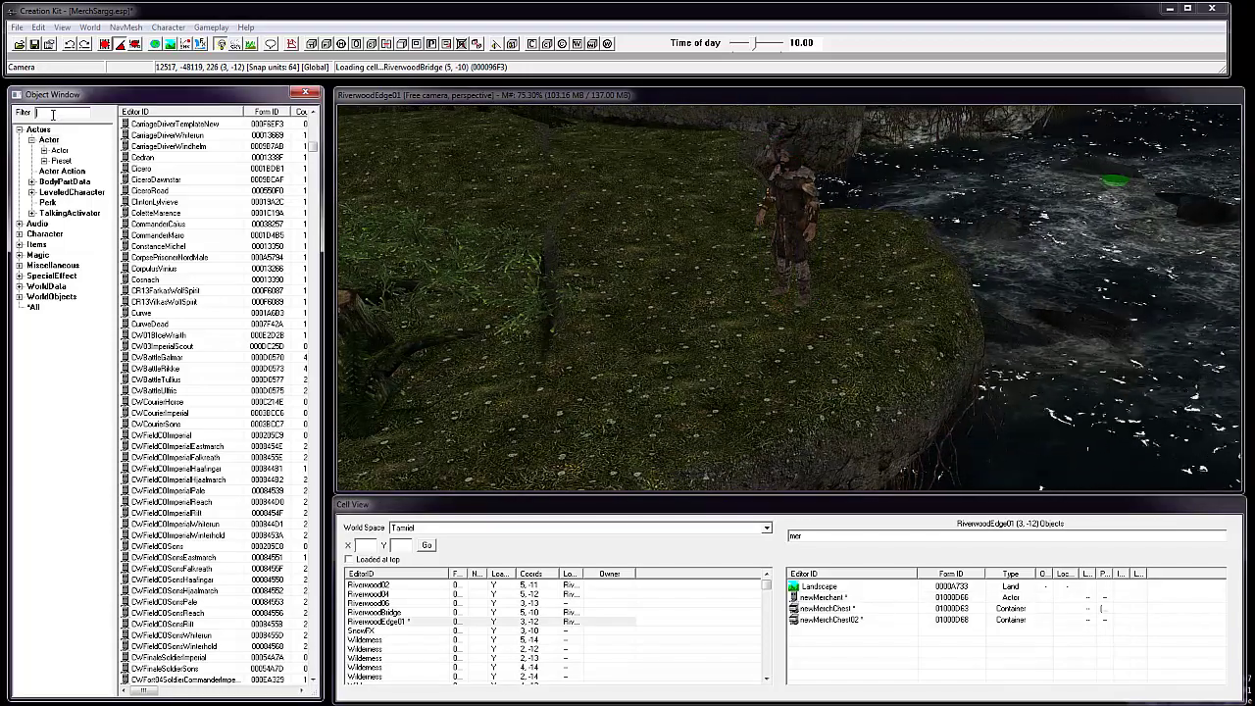
{"action": "type", "text": "new"}
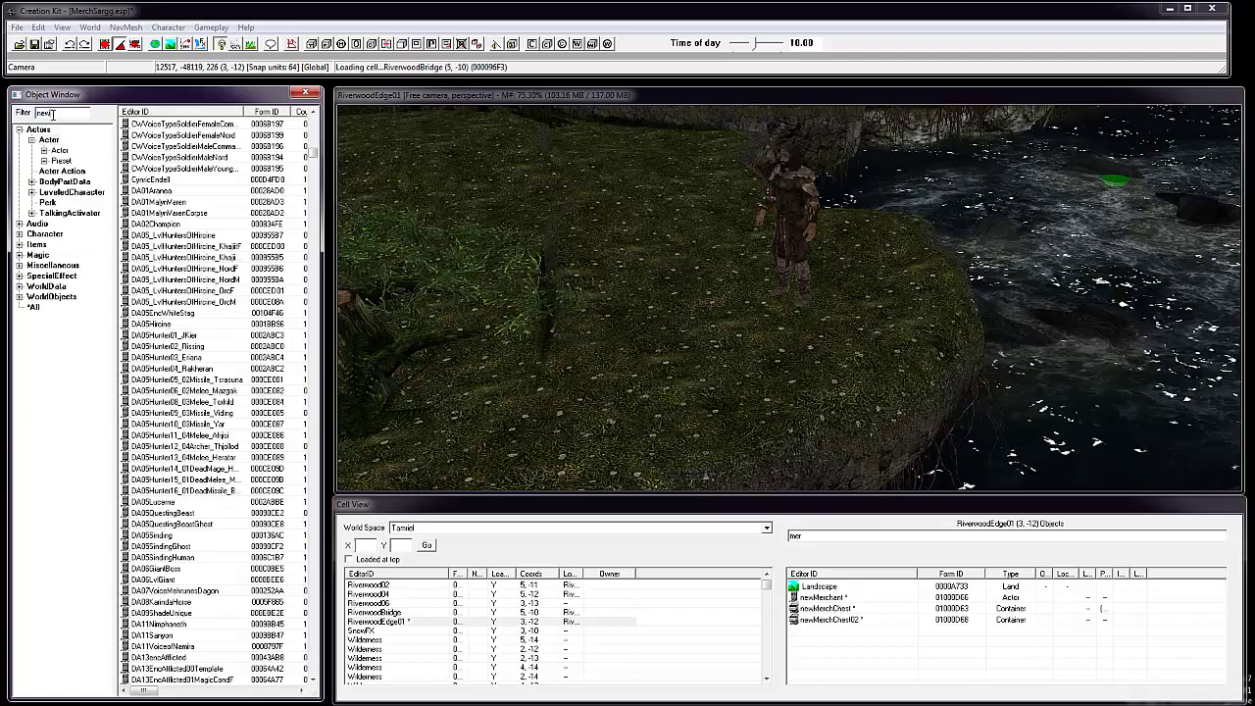
{"action": "left_click_drag", "start_coordinate": [168, 170], "coordinate": [700, 265]}
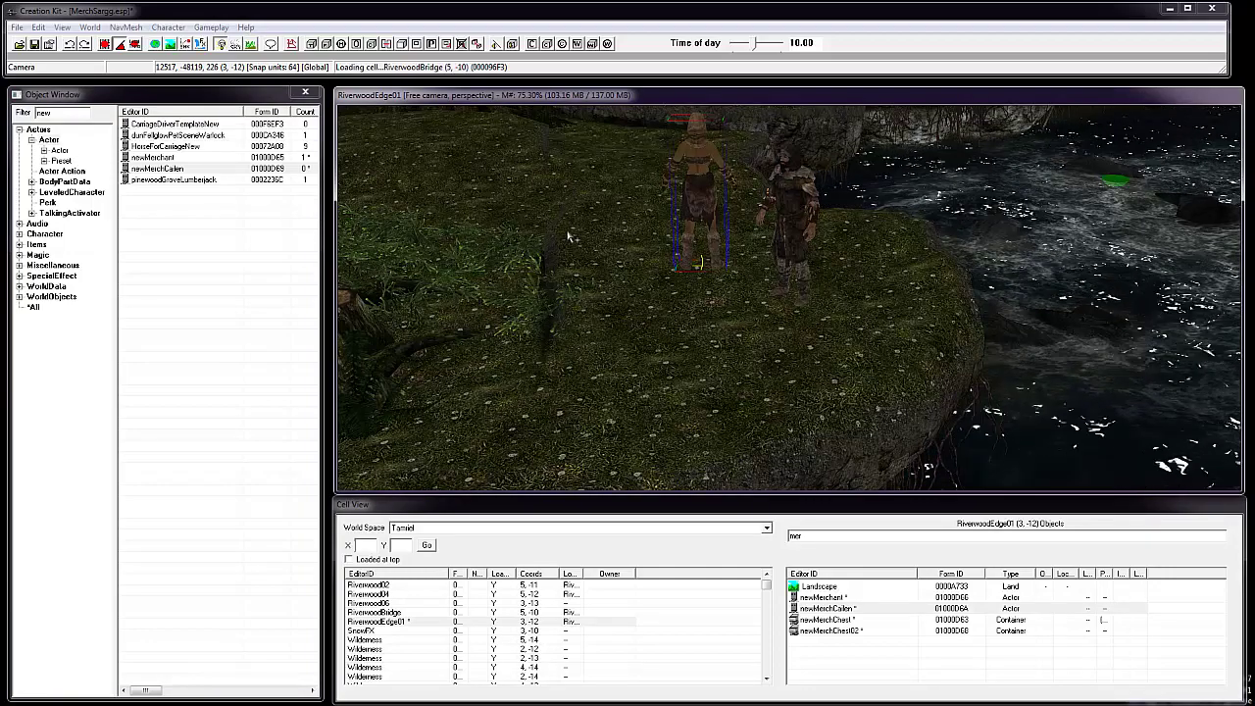
Filter the objects by "newfa" and save the MerchSargg.esp plugin.
{"action": "type", "text": "fa"}
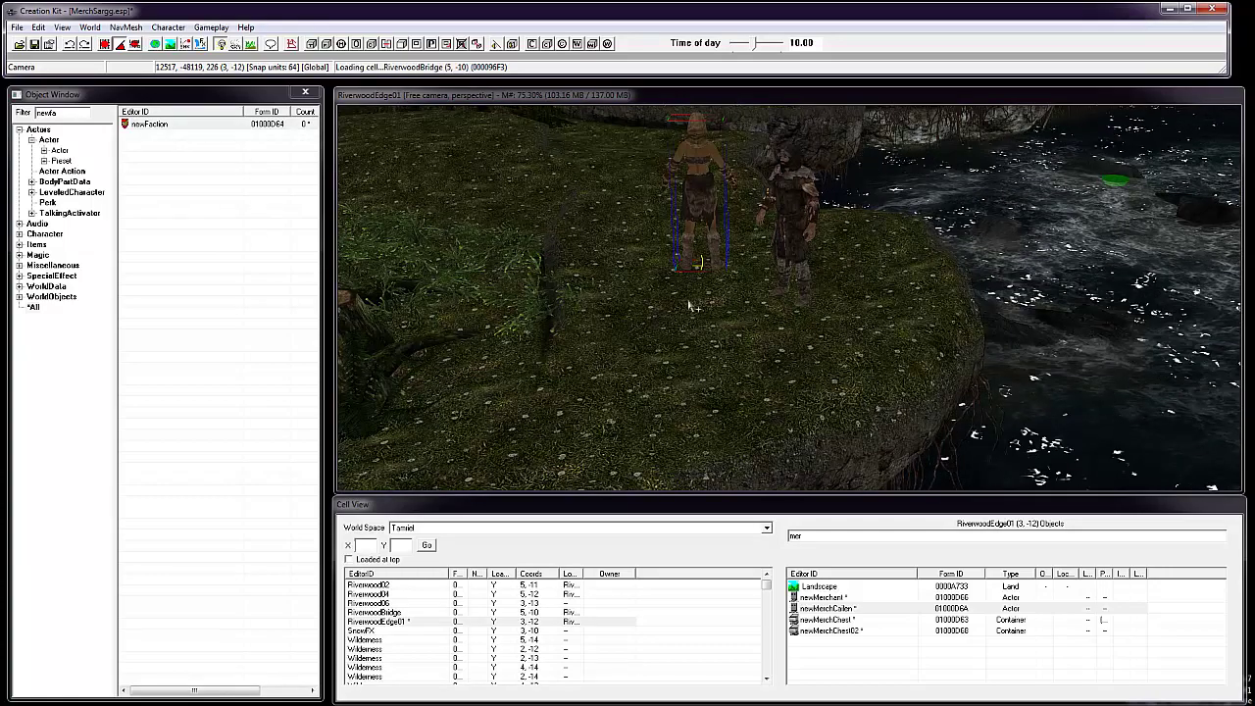
{"action": "left_click", "coordinate": [21, 21]}
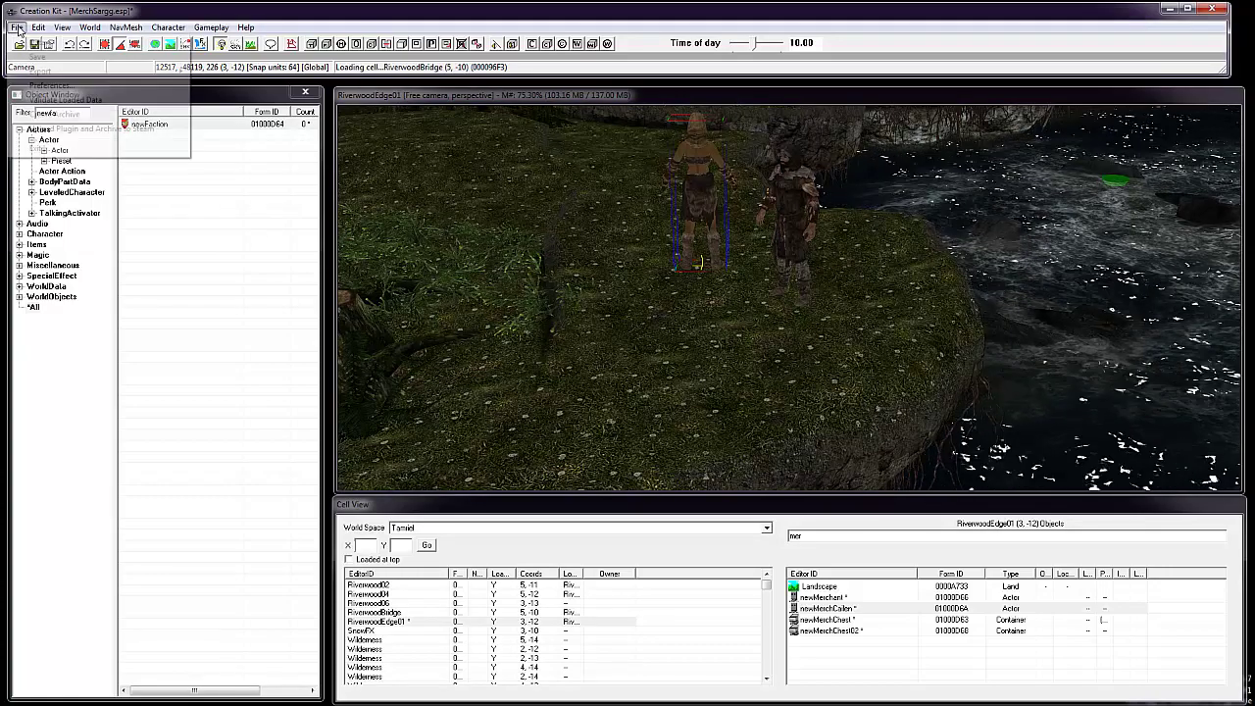
{"action": "left_click", "coordinate": [35, 56]}
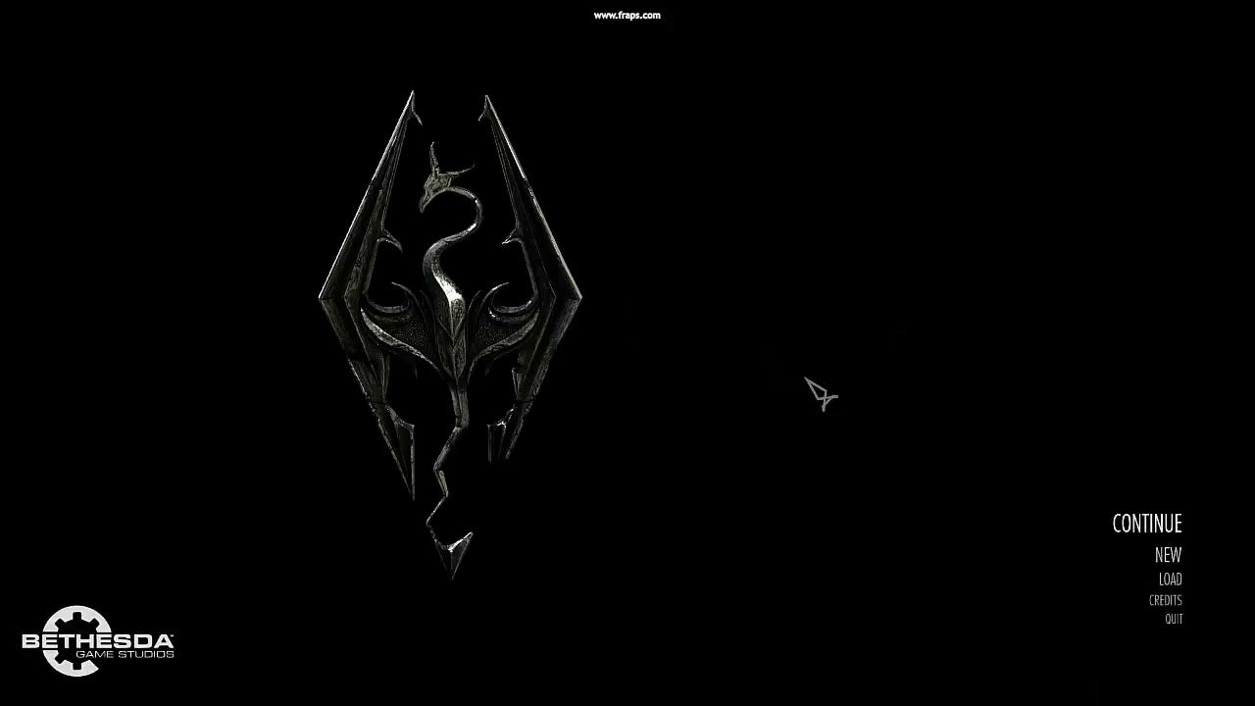
Switch to Skyrim, continue from the last saved game and walk along the path to the Sergeant merchant near Riverwood.
{"action": "left_click", "coordinate": [1140, 524]}
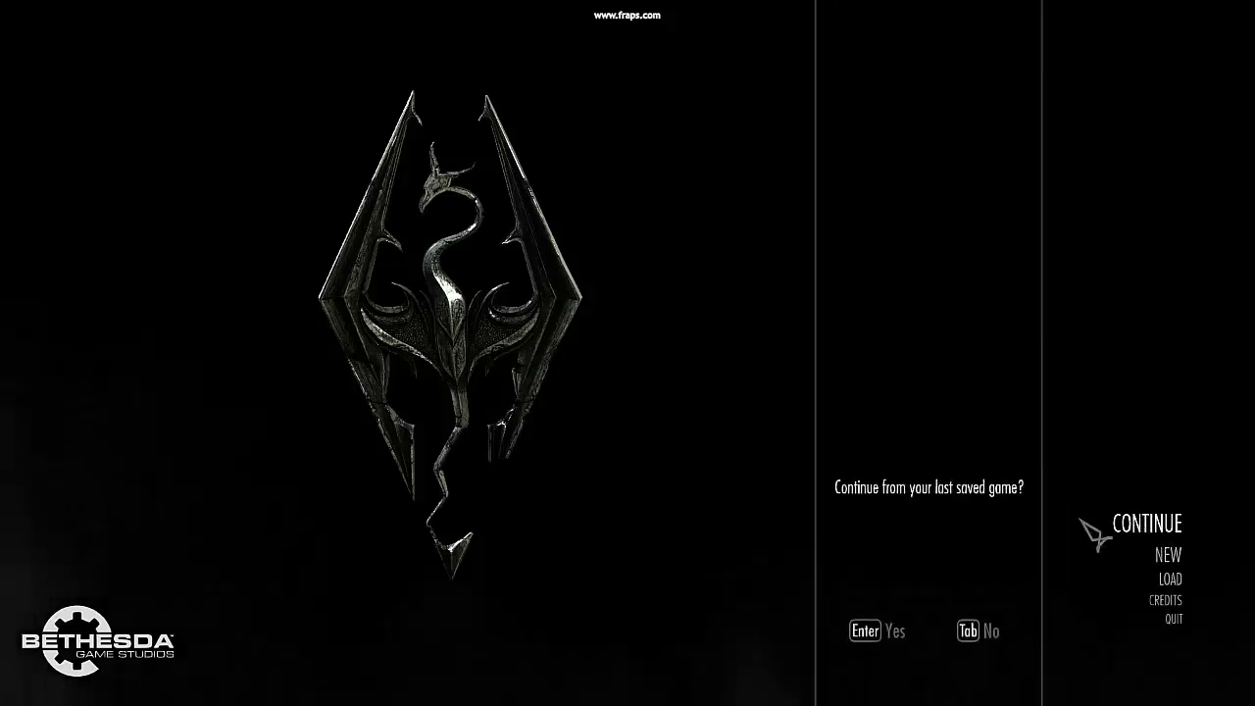
{"action": "left_click", "coordinate": [862, 640]}
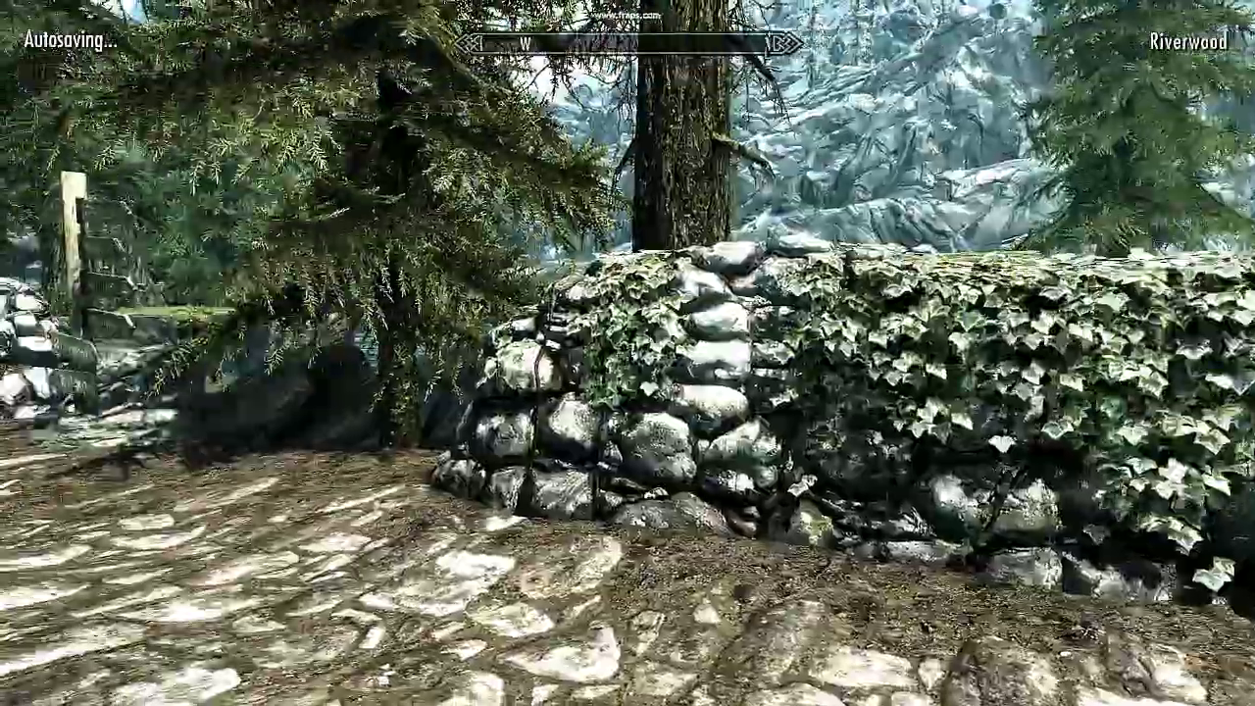
{"action": "key", "text": "w"}
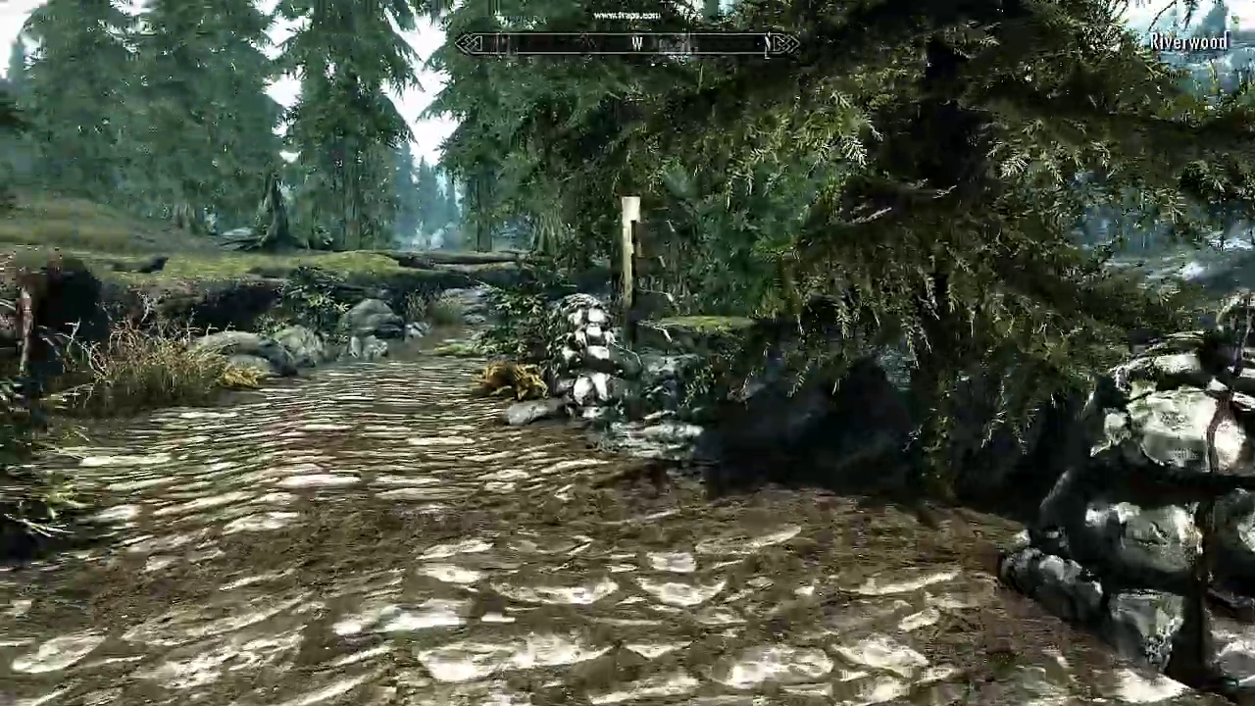
{"action": "key", "text": "w"}
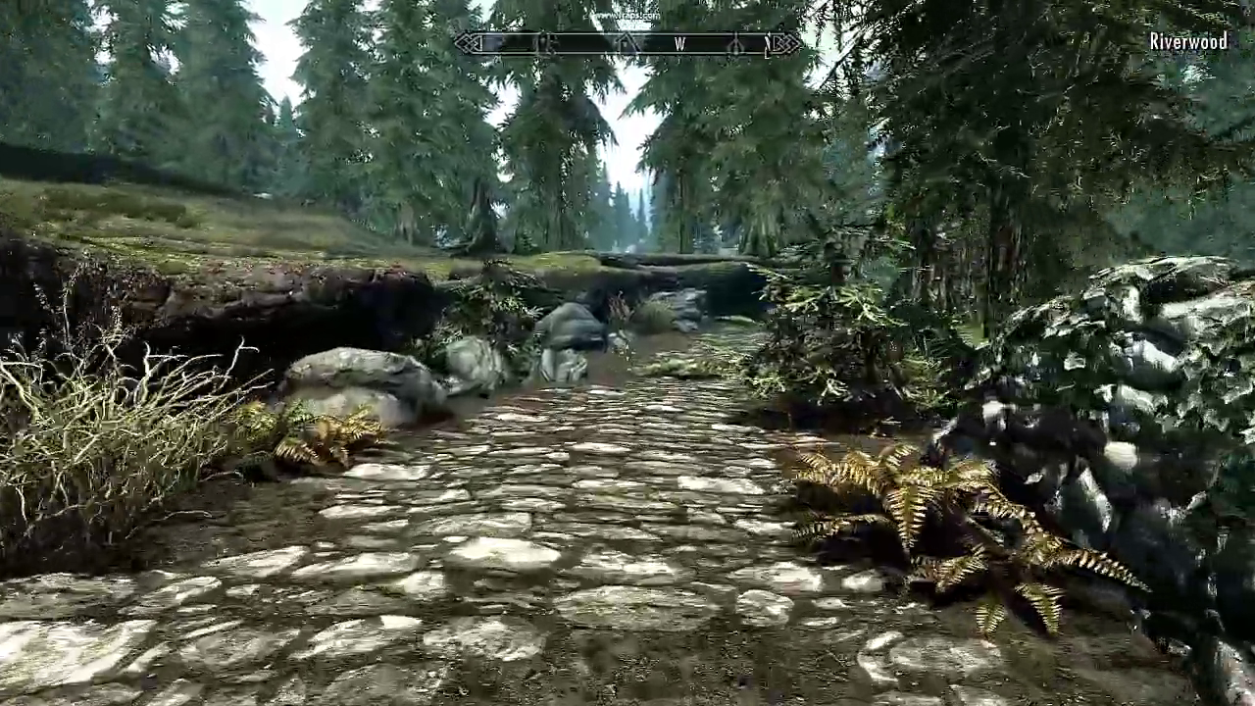
{"action": "key", "text": "w"}
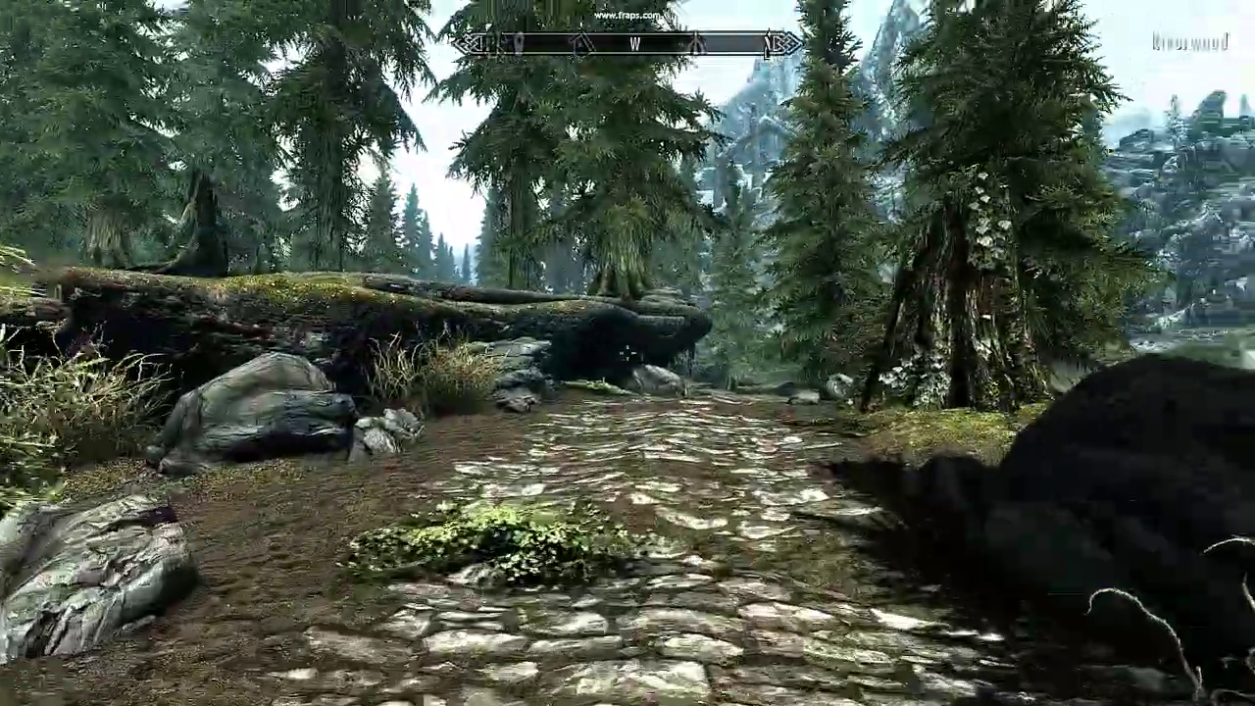
{"action": "key", "text": "w"}
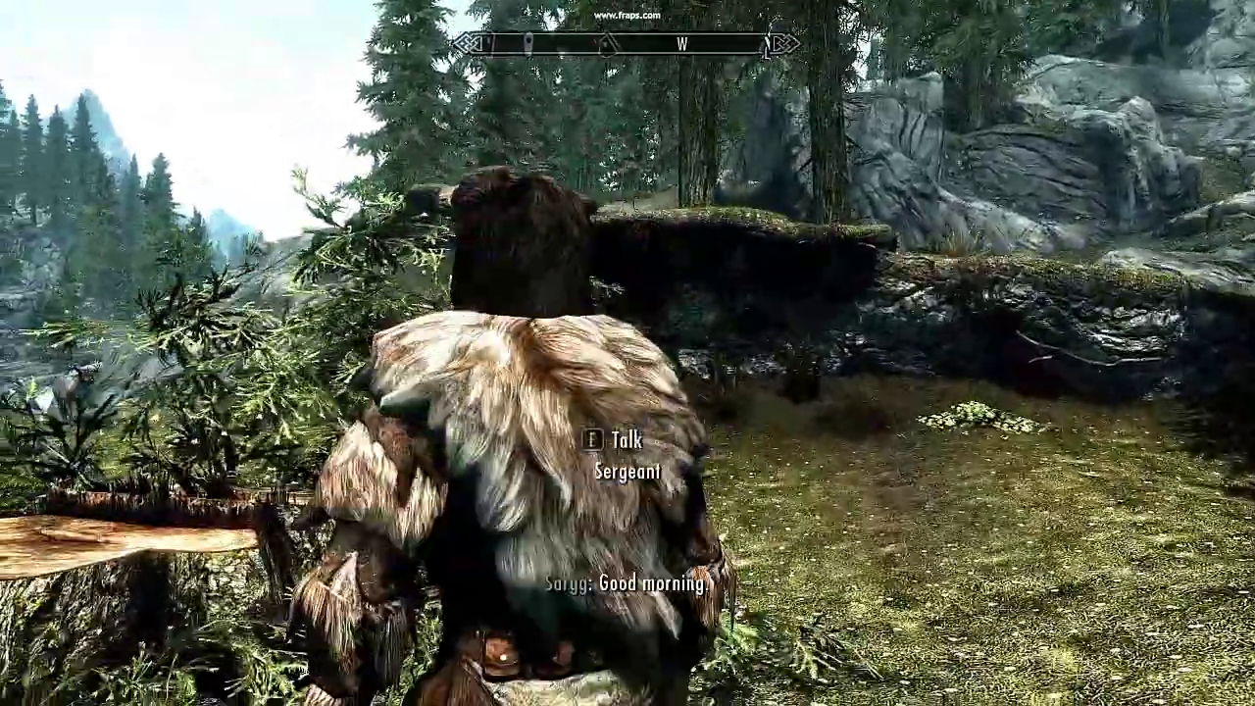
Talk to the Sergeant merchant, ask what he has for sale and look through his weapons.
{"action": "key", "text": "a"}
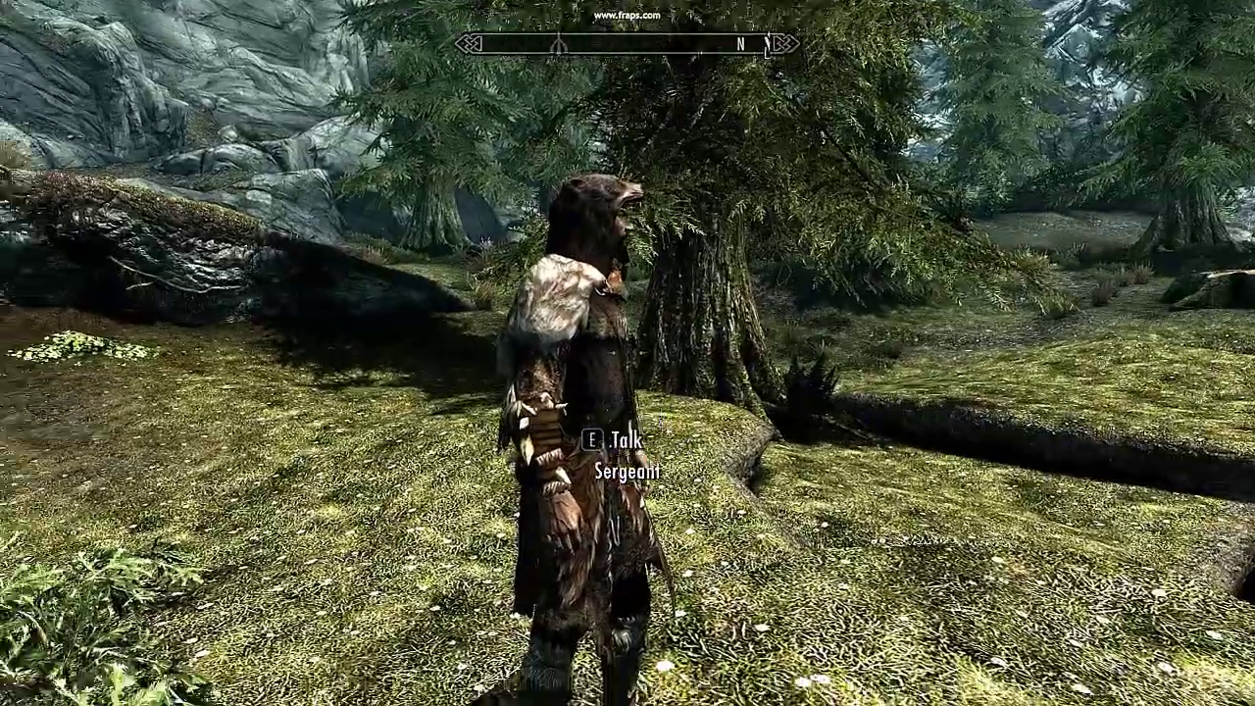
{"action": "key", "text": "e"}
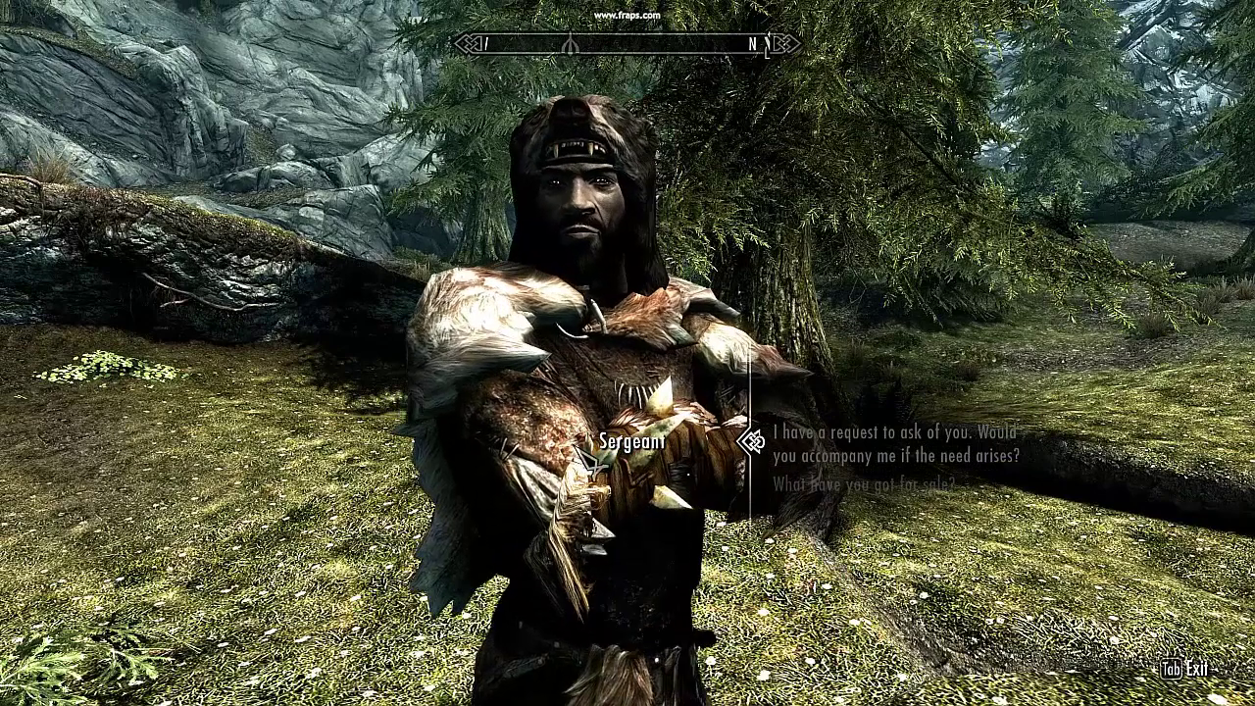
{"action": "key", "text": "s"}
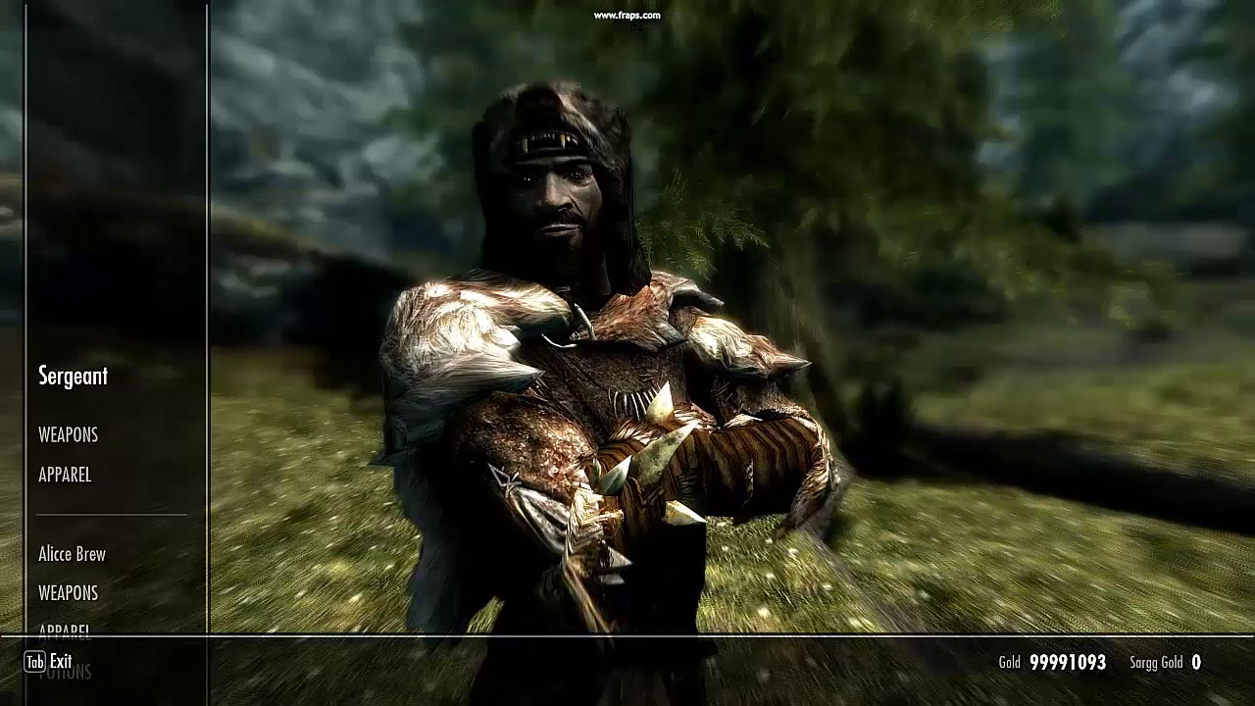
{"action": "left_click", "coordinate": [67, 436]}
{"action": "scroll", "coordinate": [278, 427], "scroll_direction": "down", "scroll_amount": 6}
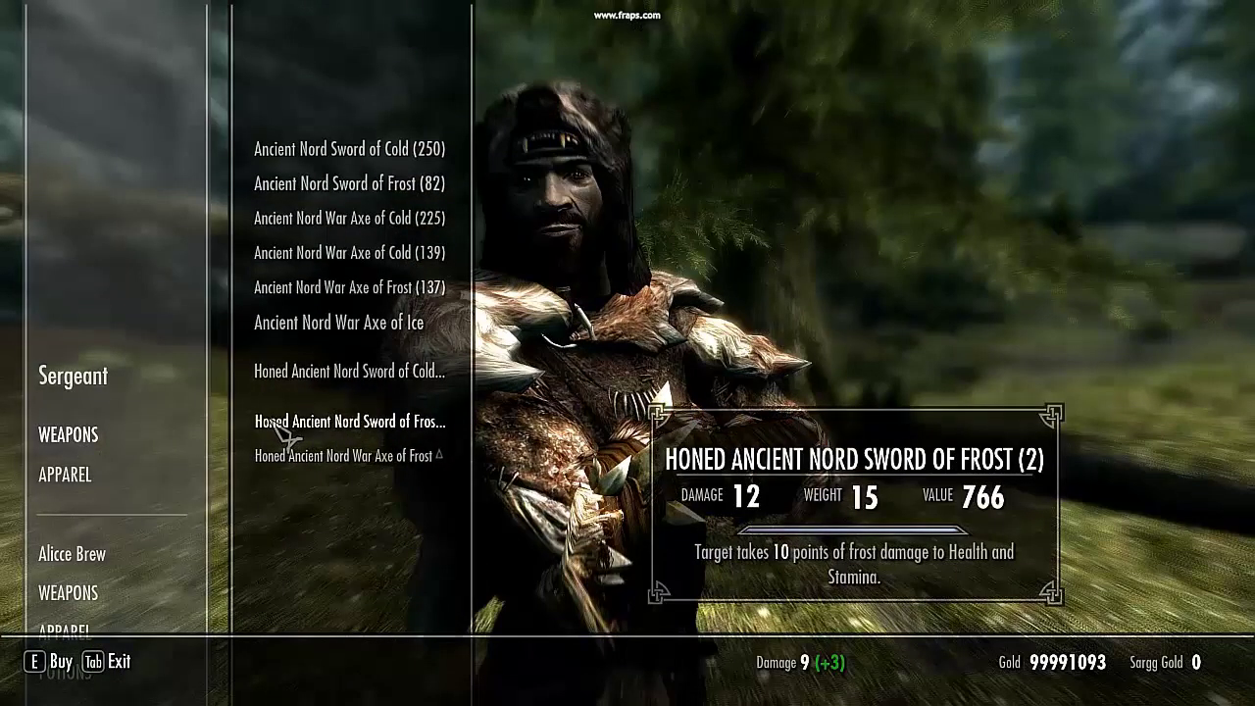
Look through the apparel Sergeant has for sale, and leave the trade and the conversation.
{"action": "key", "text": "Tab"}
{"action": "key", "text": "d"}
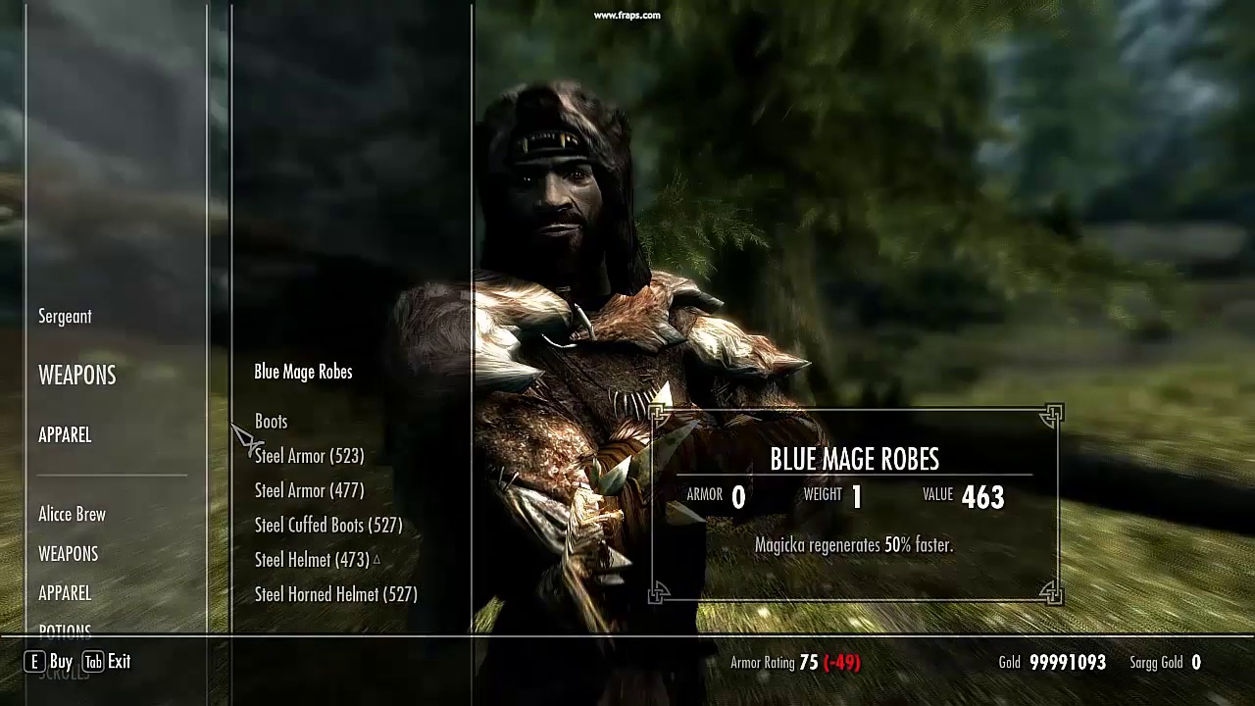
{"action": "scroll", "coordinate": [338, 424], "scroll_direction": "down", "scroll_amount": 6}
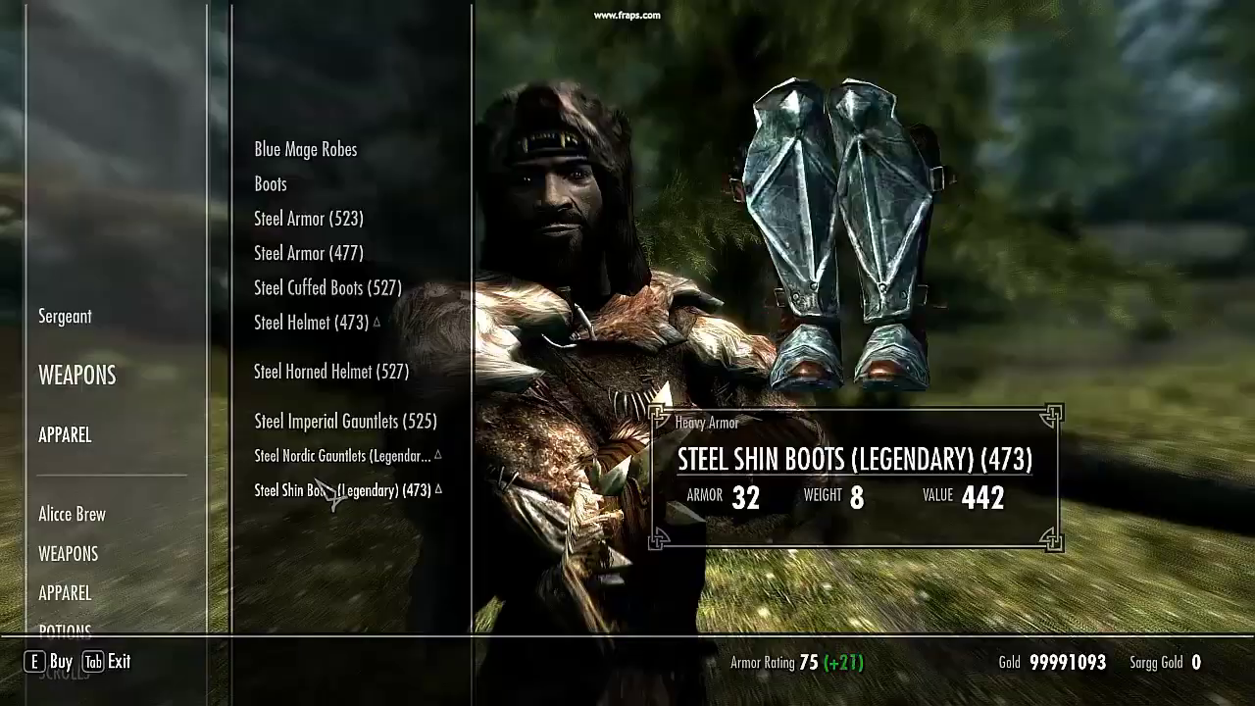
{"action": "key", "text": "Tab"}
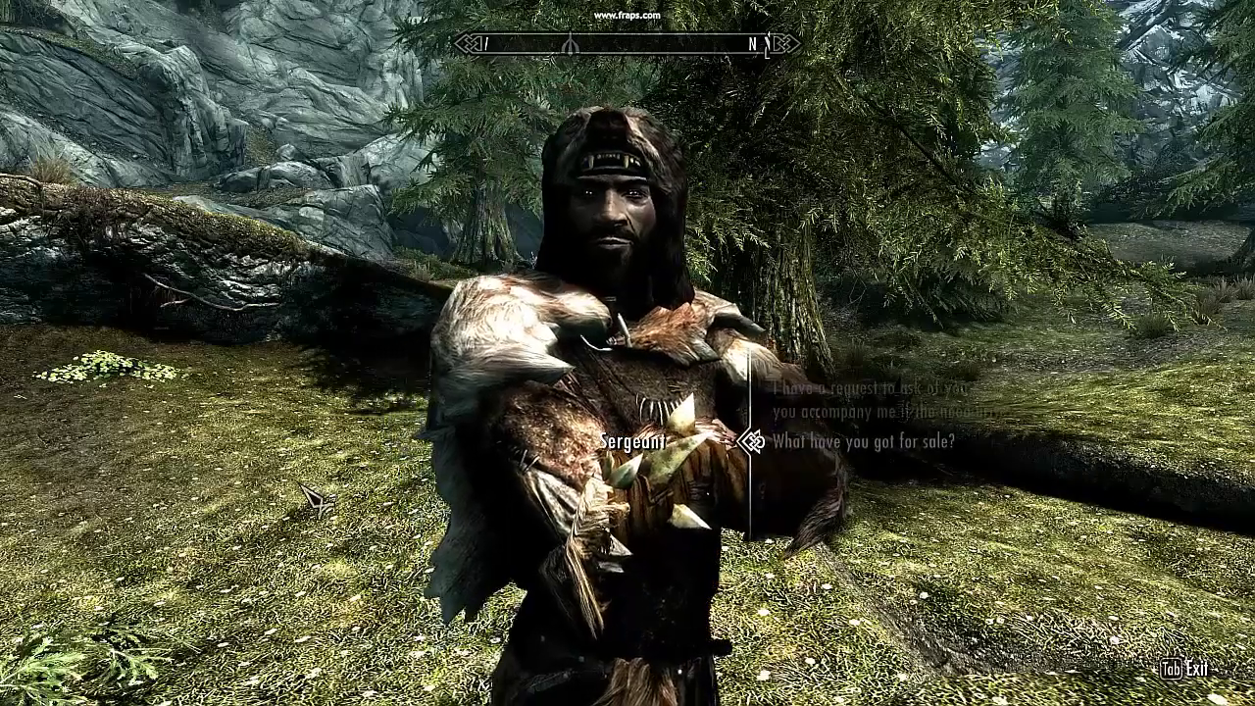
{"action": "key", "text": "Tab"}
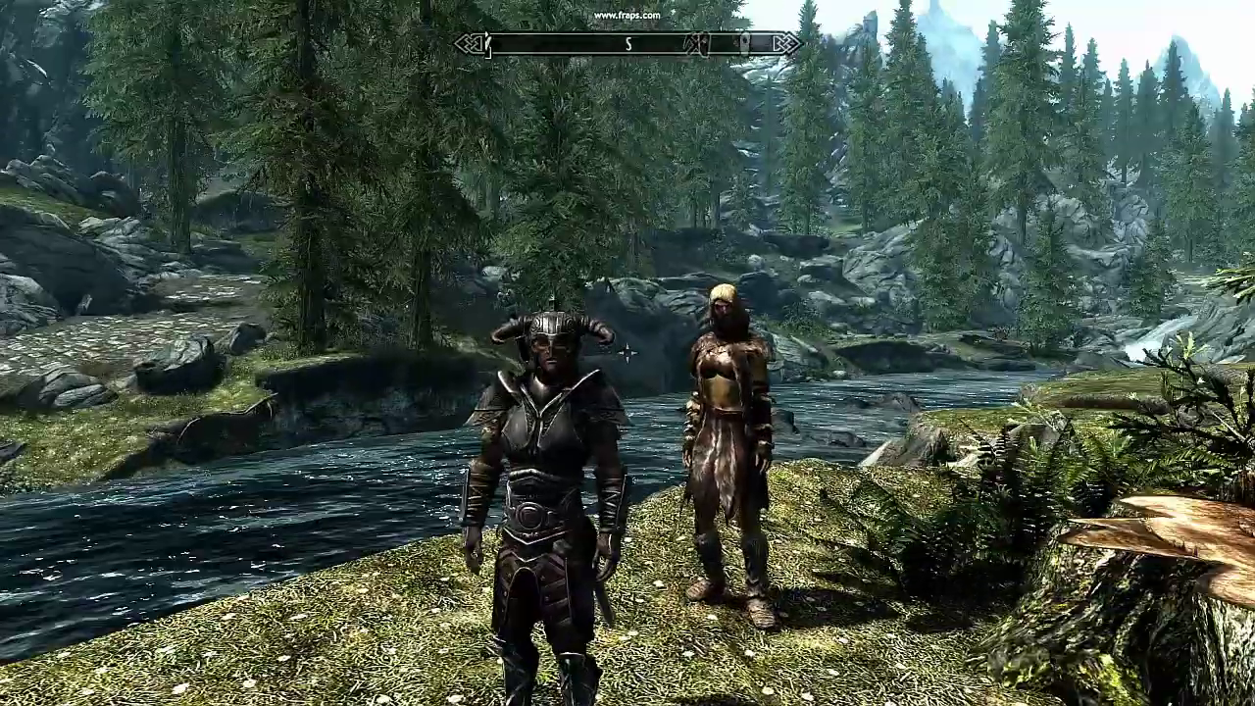
Approach Cailen beside the river, talk to her to check her dialogue options and end the conversation.
{"action": "key", "text": "w"}
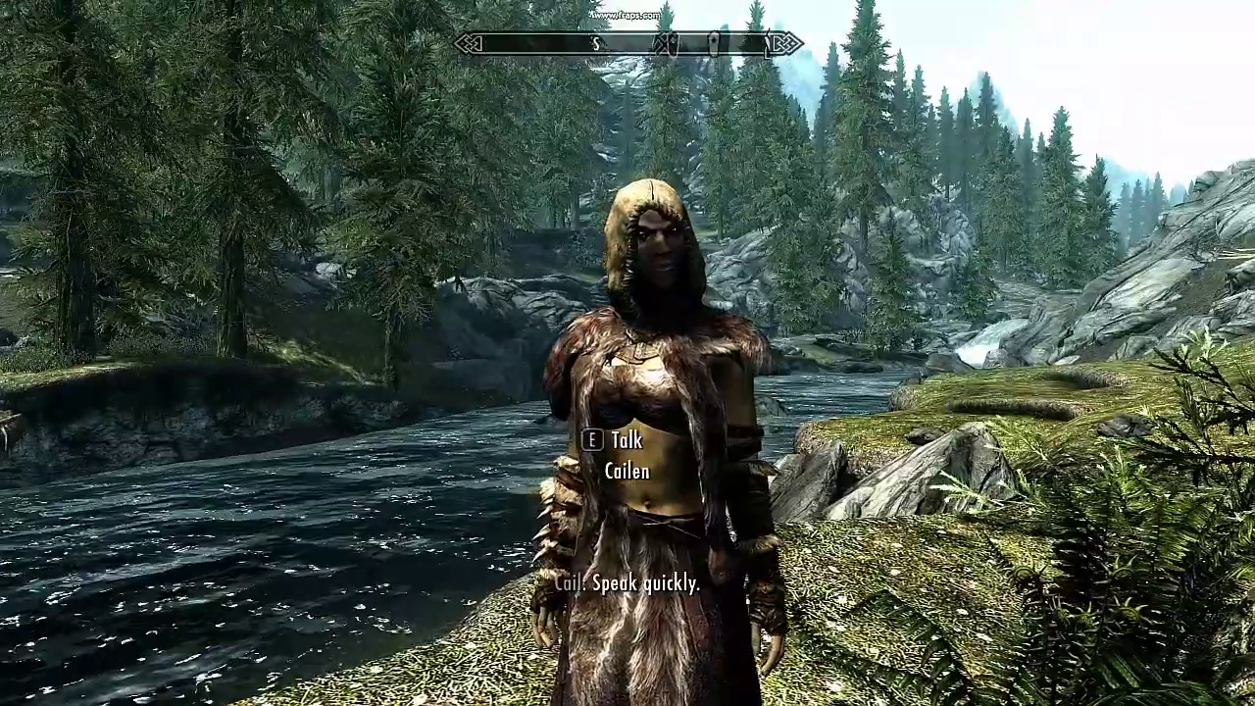
{"action": "key", "text": "w"}
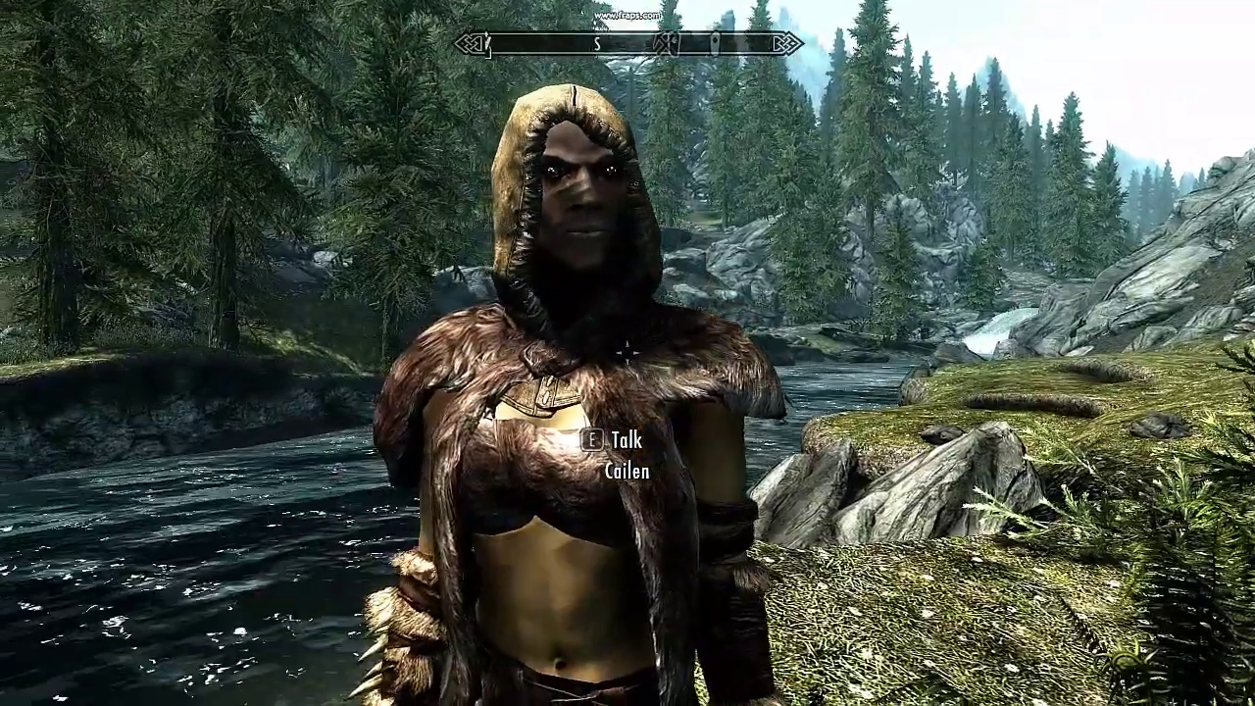
{"action": "key", "text": "e"}
{"action": "scroll", "coordinate": [428, 398], "scroll_direction": "down", "scroll_amount": 1}
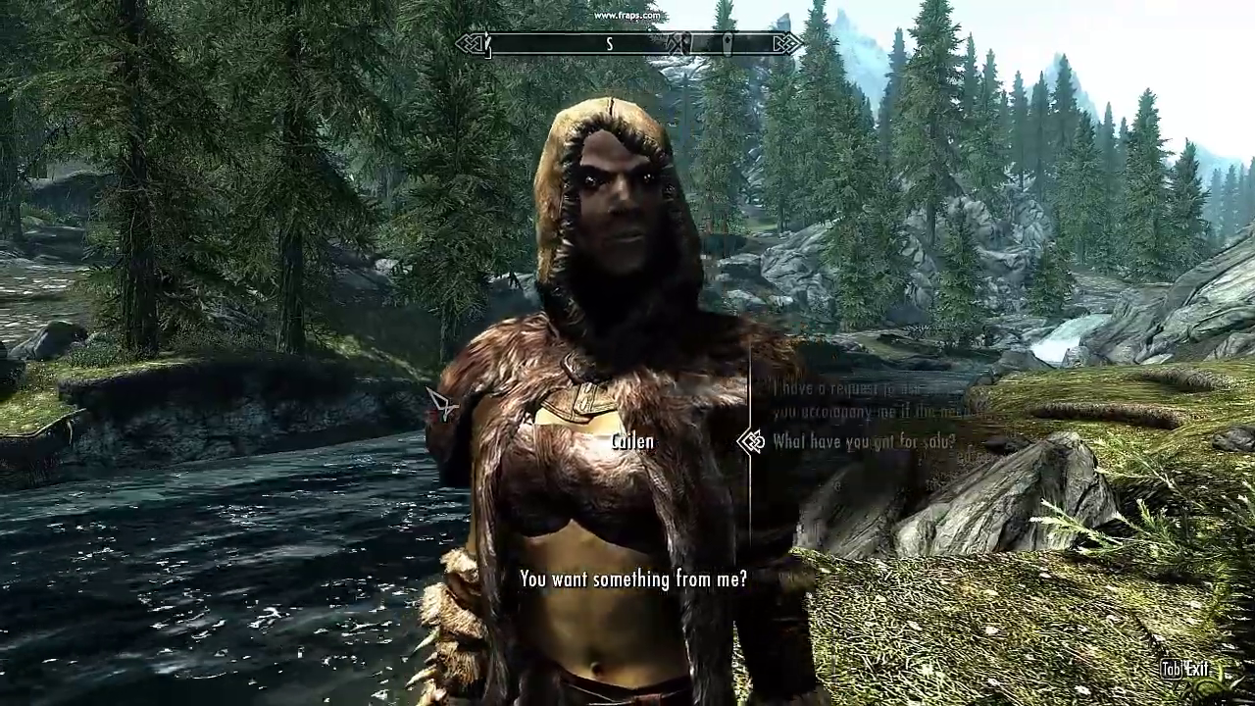
{"action": "key", "text": "Tab"}
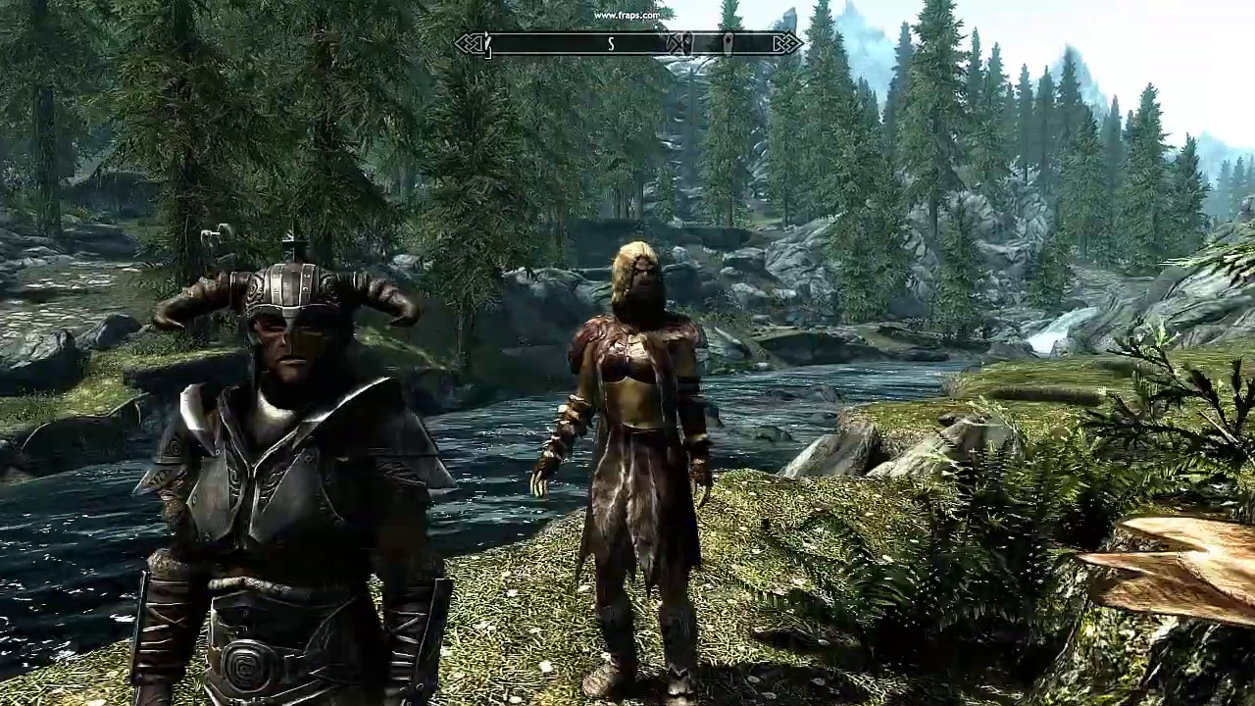
Talk to Cailen again, ask what she has for sale, inspect her weapons and leave the trade.
{"action": "key", "text": "e"}
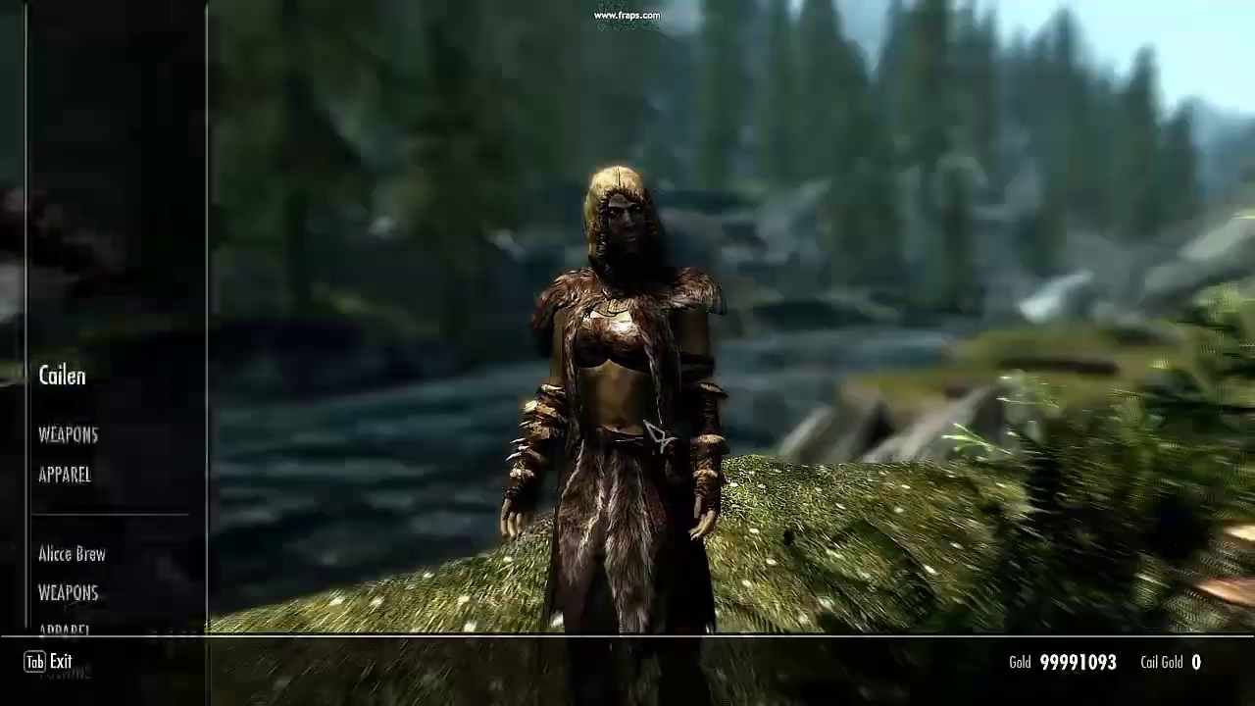
{"action": "key", "text": "e"}
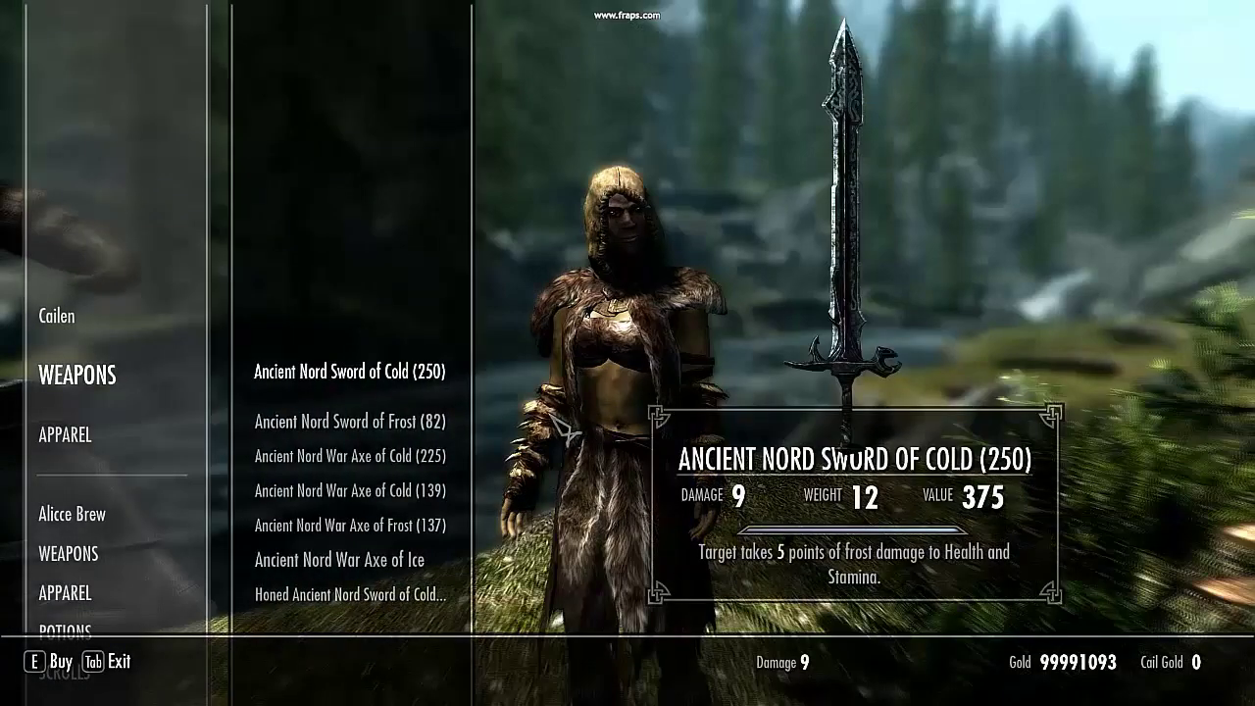
{"action": "key", "text": "Tab"}
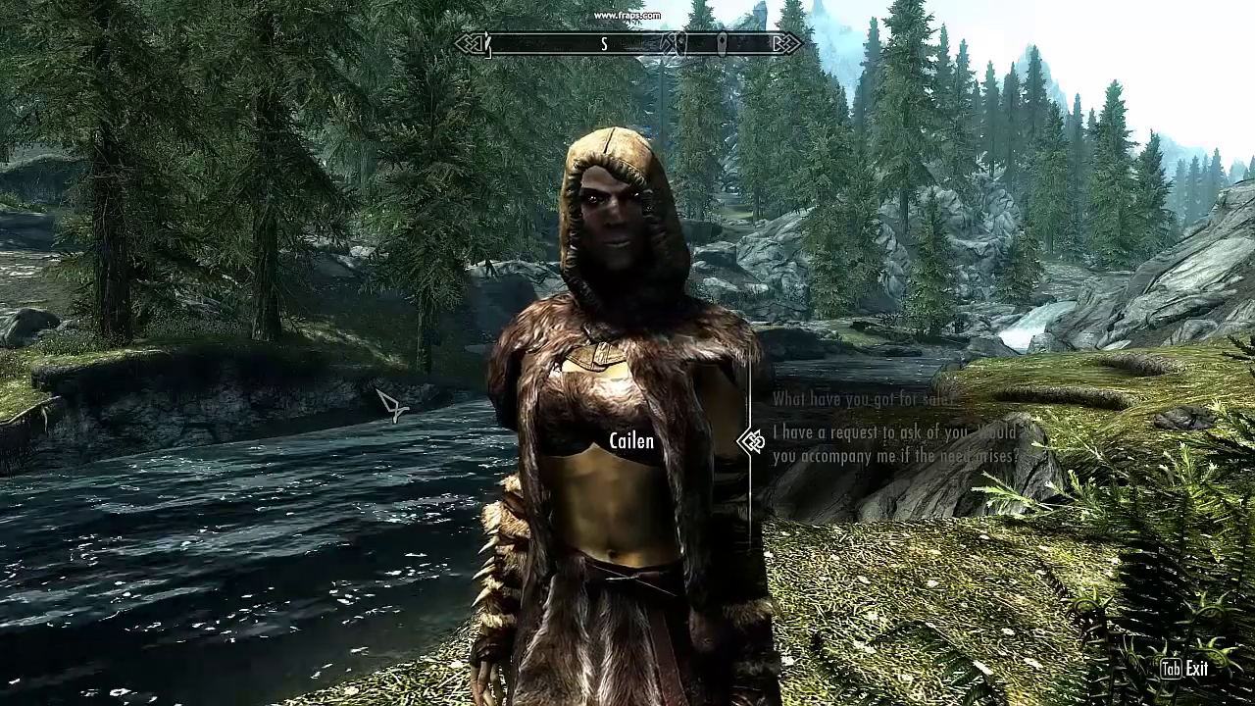